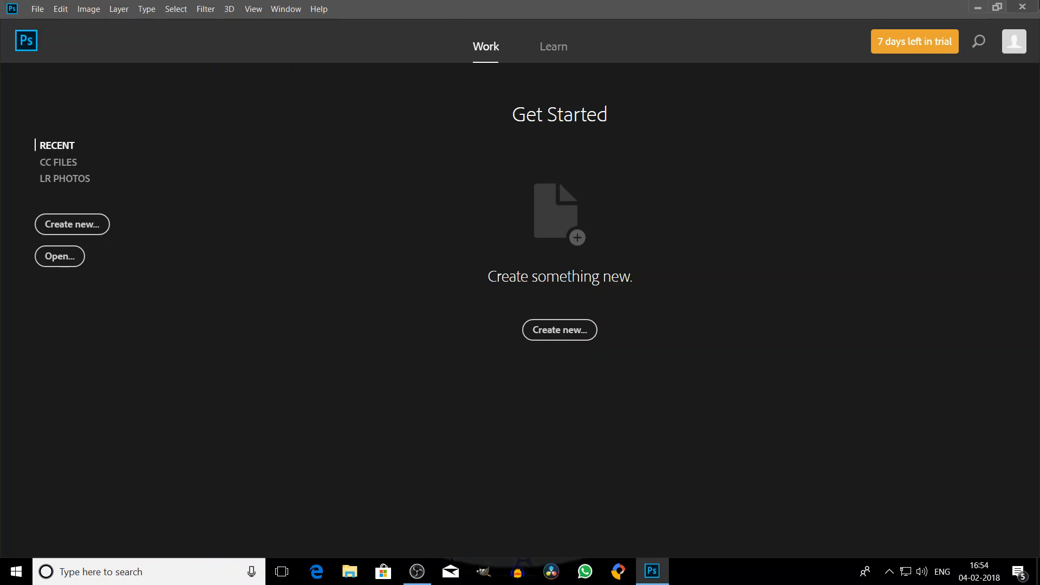
left_click(997, 7)
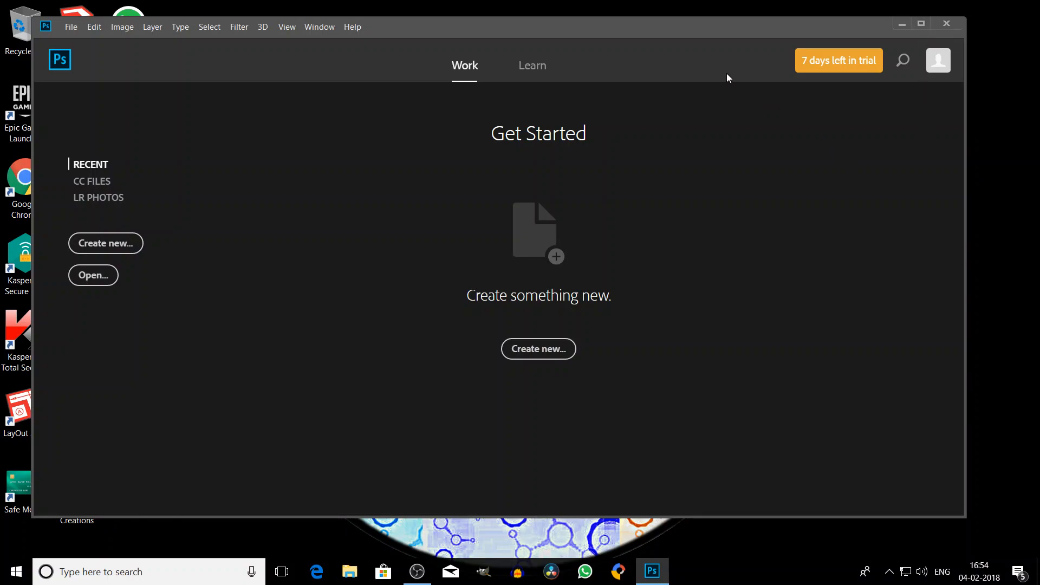
left_click_drag(688, 33, 713, 48)
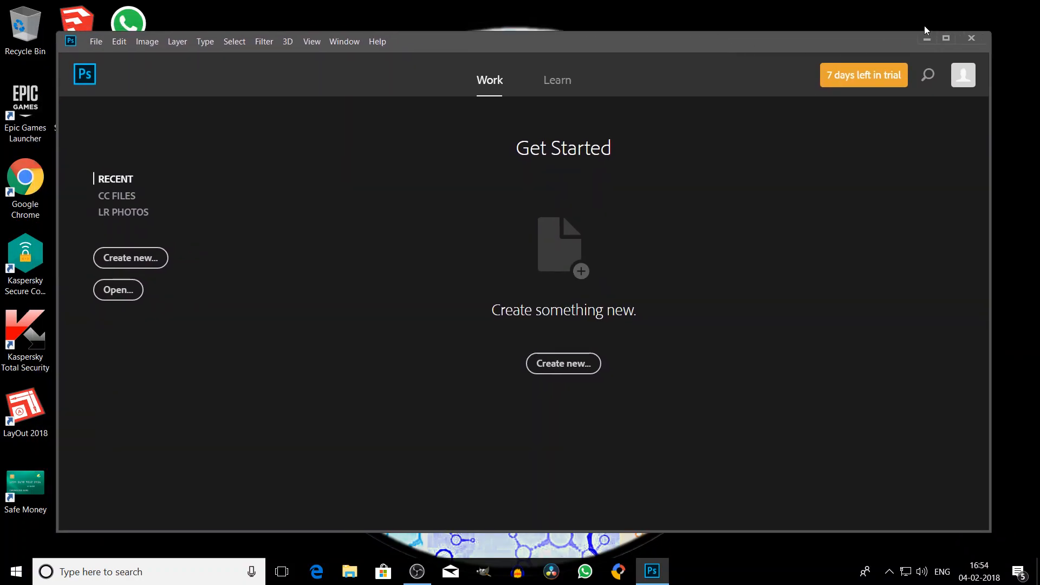
left_click(947, 38)
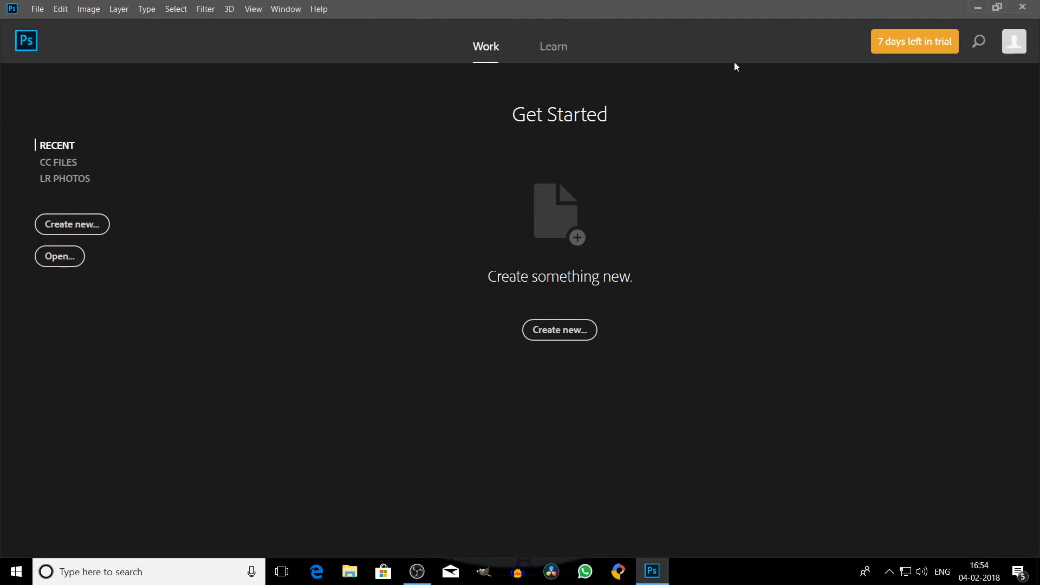
left_click(997, 7)
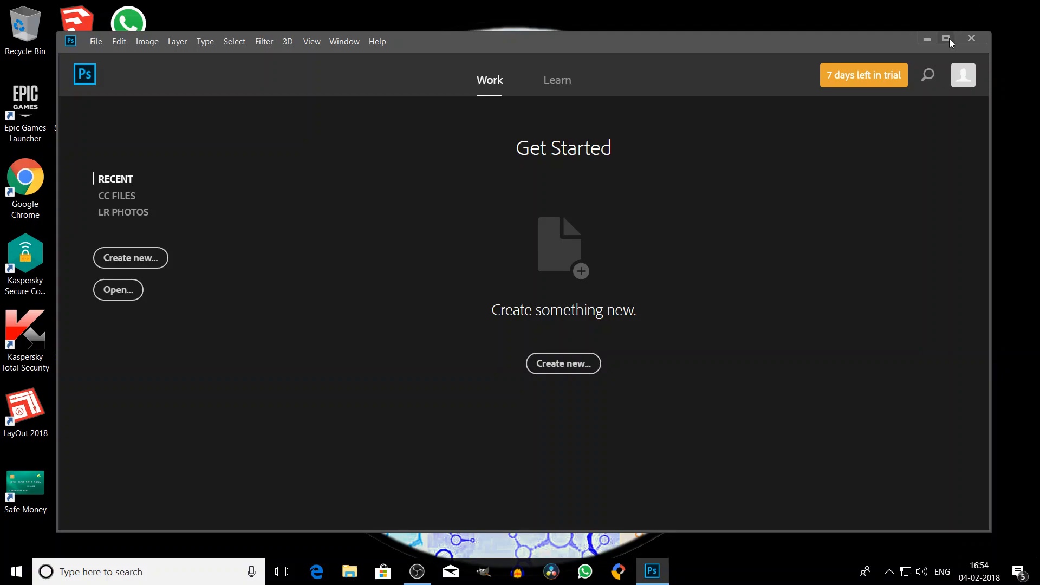
left_click(946, 39)
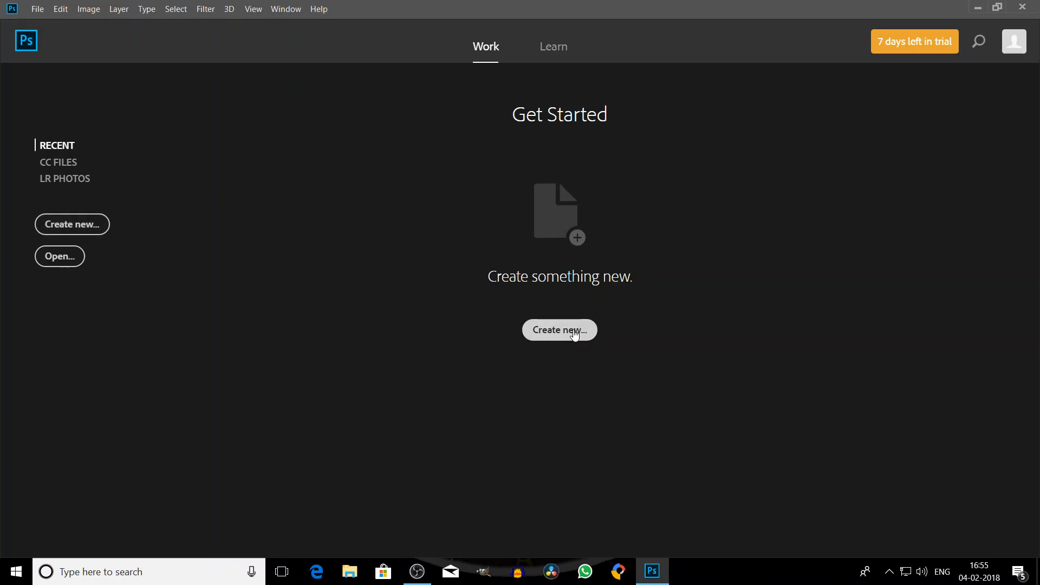
- Start a new document and set its size to 3840 pixels wide by 2160 pixels high
key("ctrl+n")
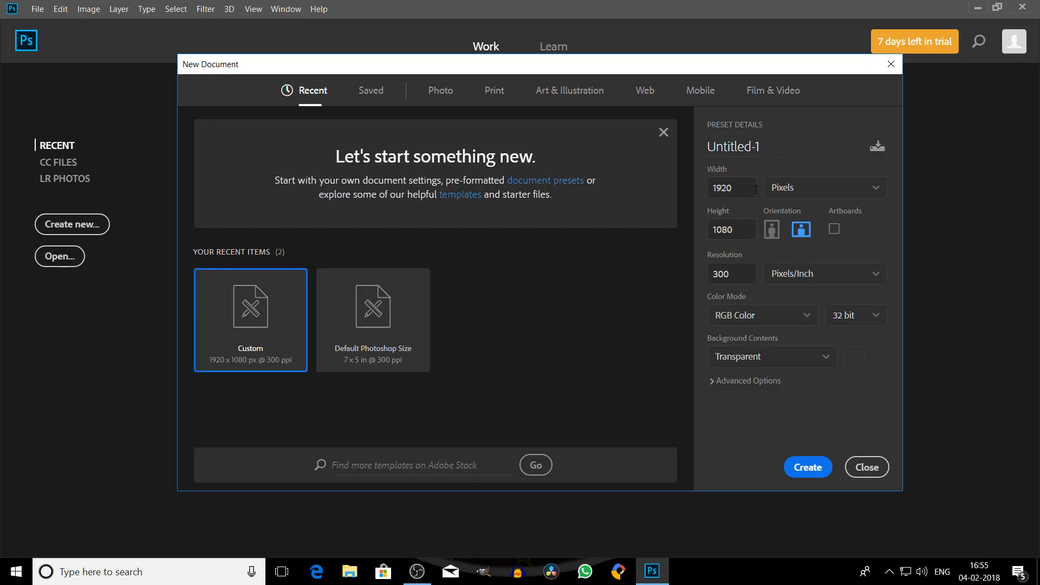
left_click_drag(756, 190, 681, 205)
key("BackSpace")
type("3840")
left_click_drag(752, 231, 574, 294)
key("BackSpace")
type("2160")
left_click(734, 273)
left_click(734, 273)
- Examine the colour modes and bit depths available for the new document, keeping RGB Color at 32 bit
left_click(781, 320)
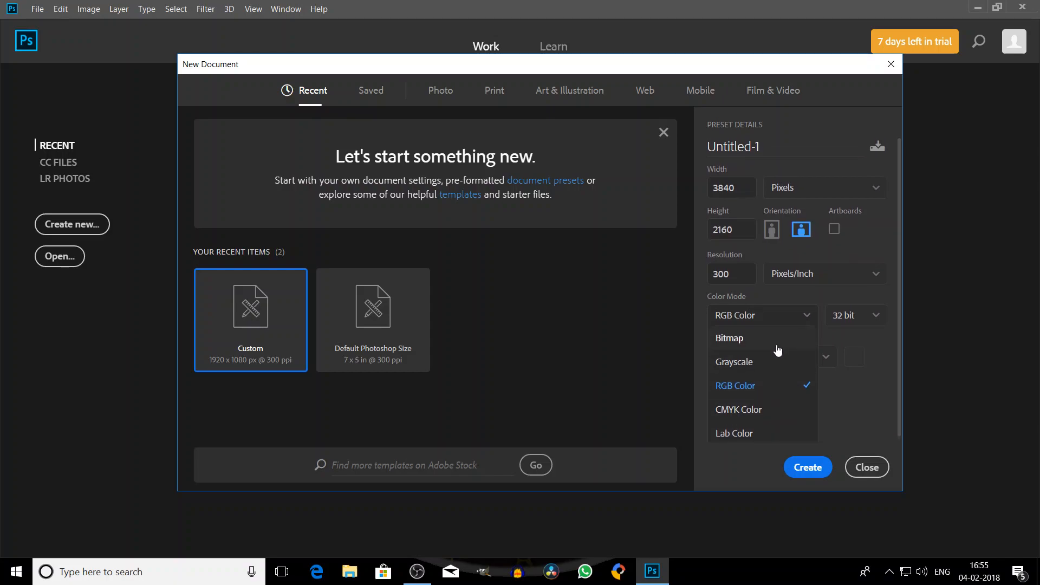
left_click(863, 372)
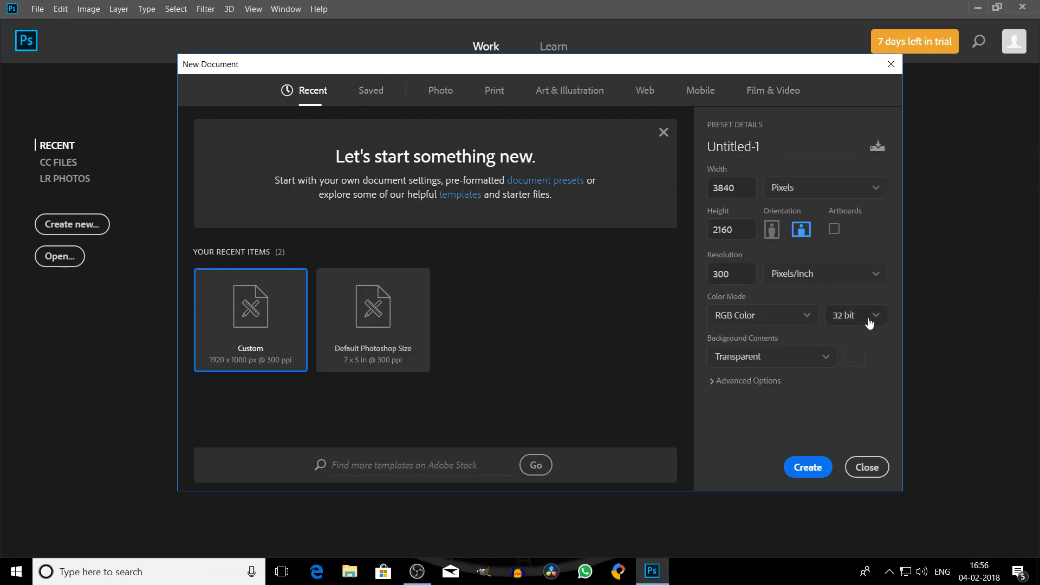
left_click(868, 323)
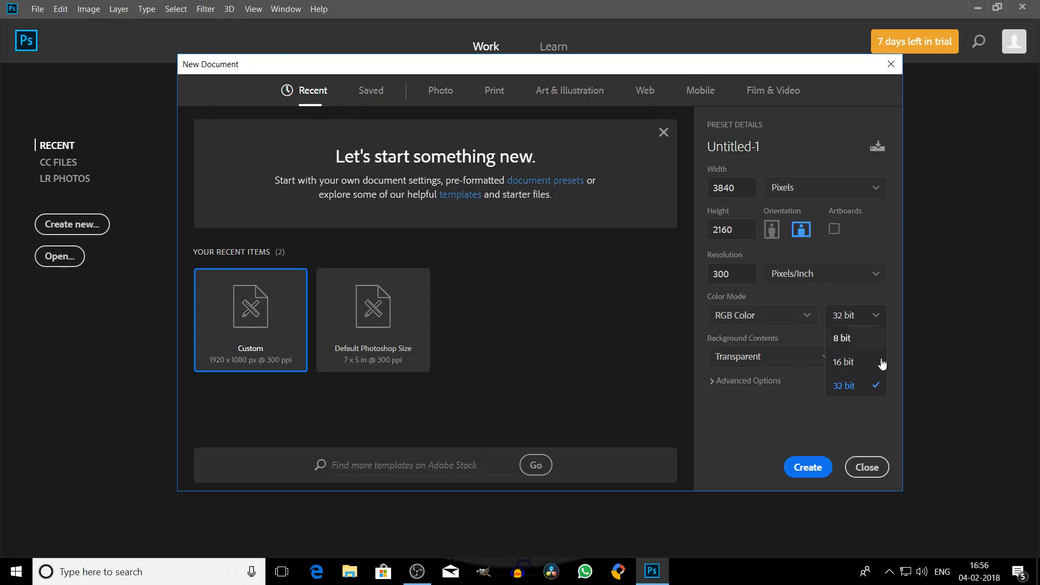
left_click(874, 396)
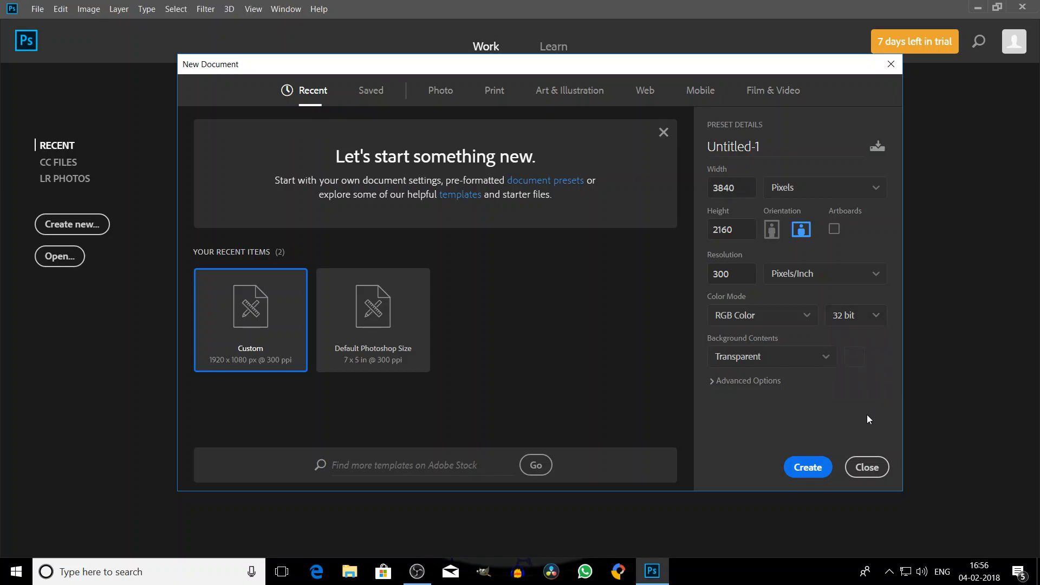
left_click(872, 325)
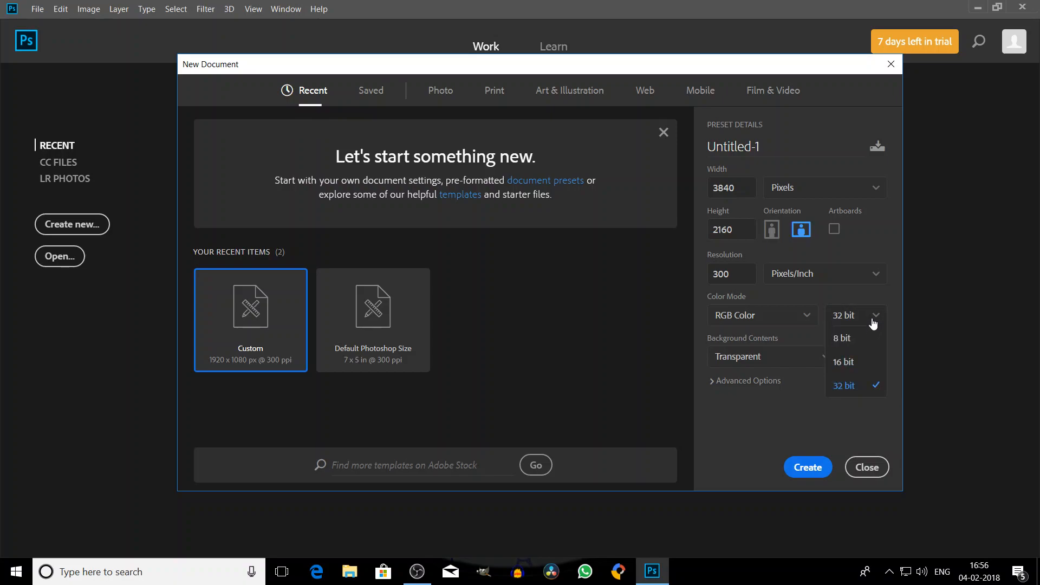
left_click(872, 322)
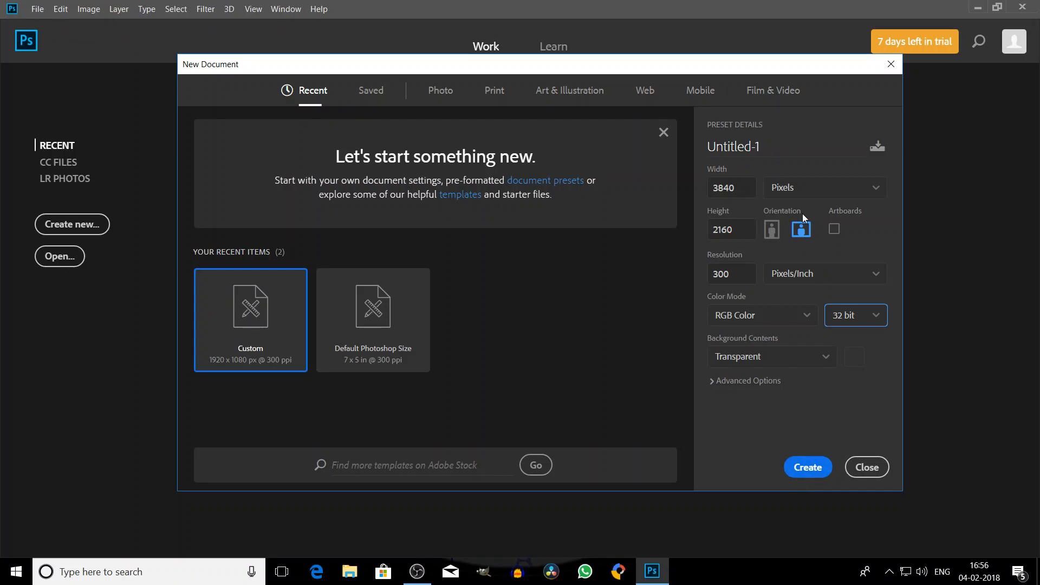
- Set the new document's background contents to a custom bright light cyan colour
left_click(783, 360)
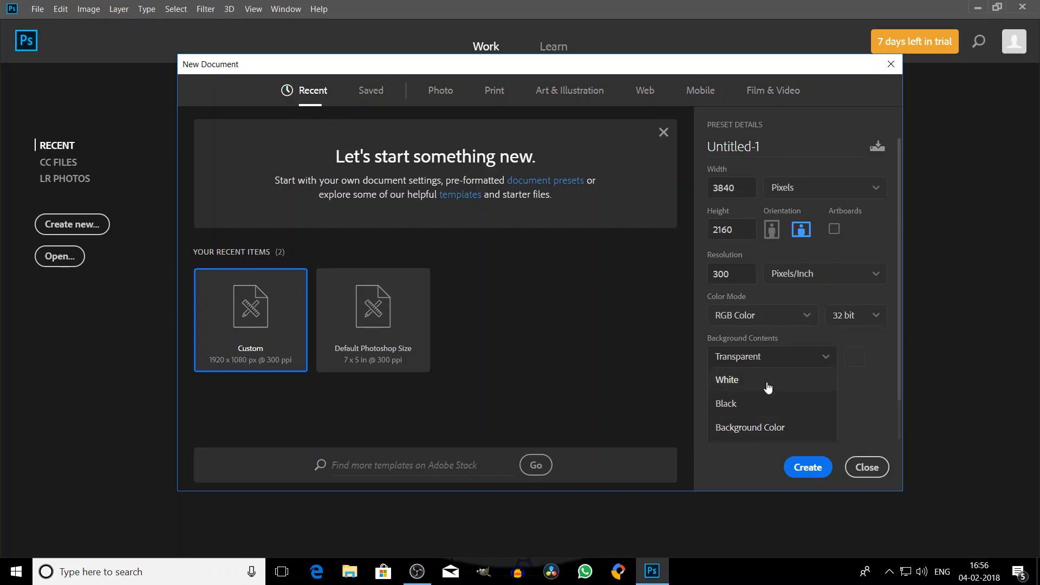
scroll(760, 427, "down", 2)
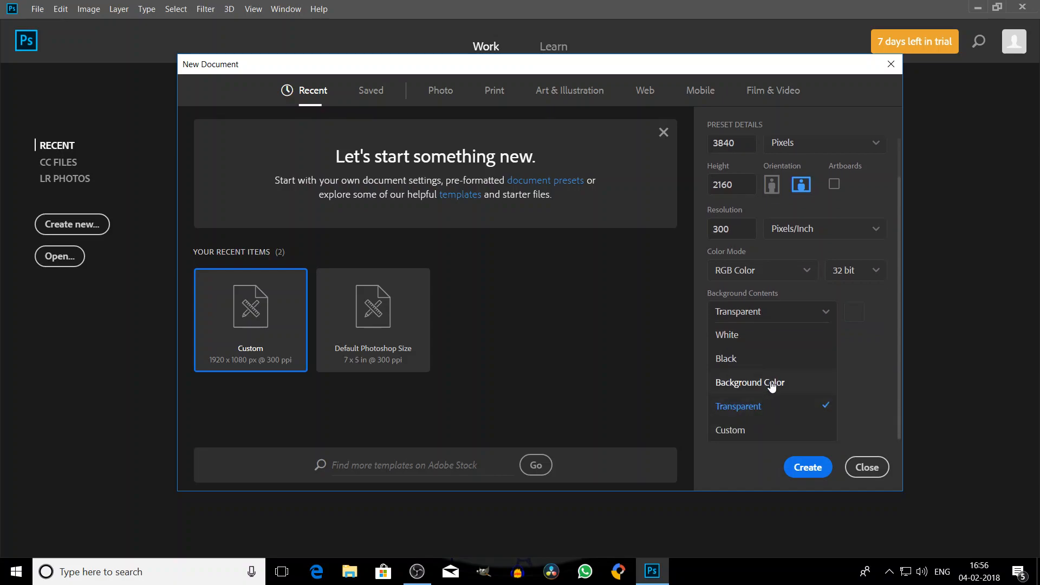
left_click(772, 382)
left_click(856, 359)
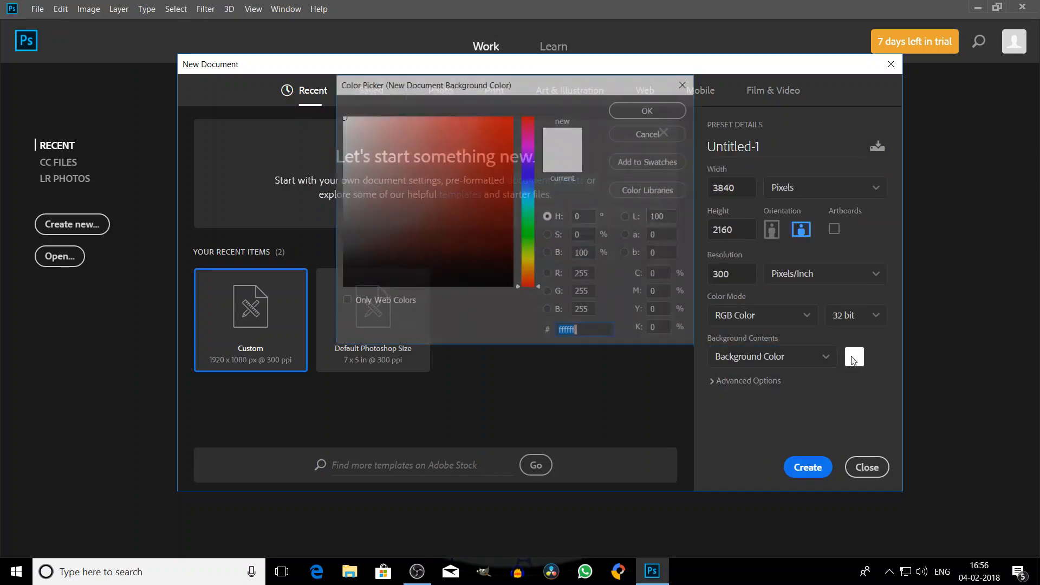
mouse_move(376, 187)
left_mouse_down()
mouse_move(408, 214)
mouse_move(380, 200)
left_mouse_up()
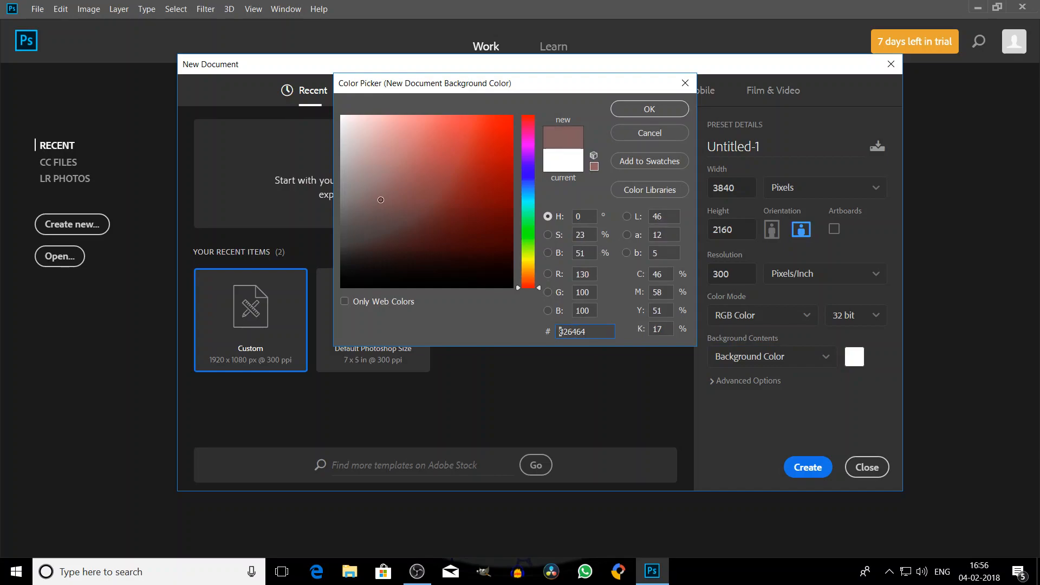
left_click(537, 216)
left_click_drag(536, 214, 529, 199)
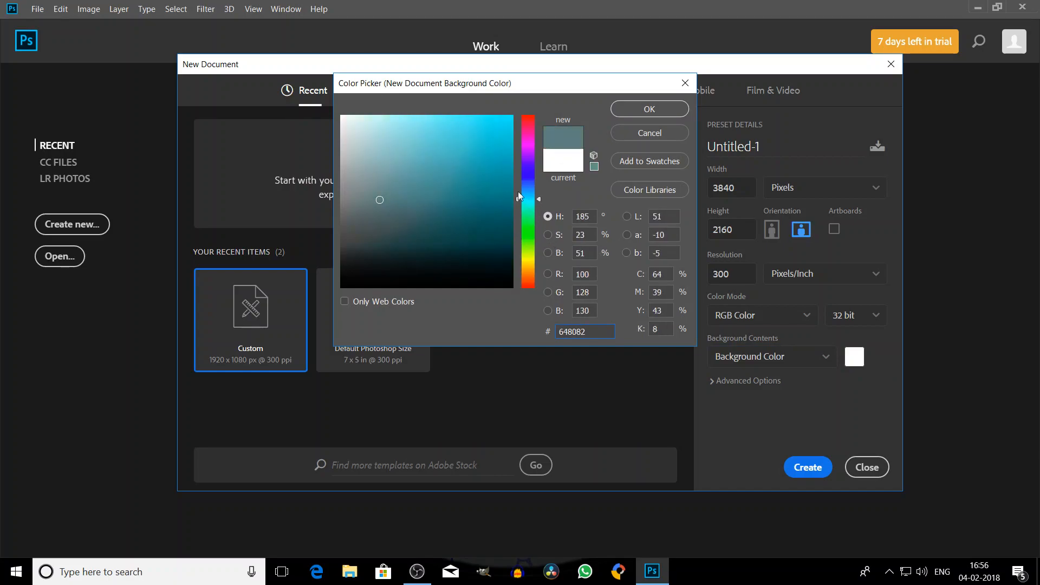
left_click_drag(488, 151, 661, 48)
left_click_drag(465, 180, 438, 23)
left_click(653, 111)
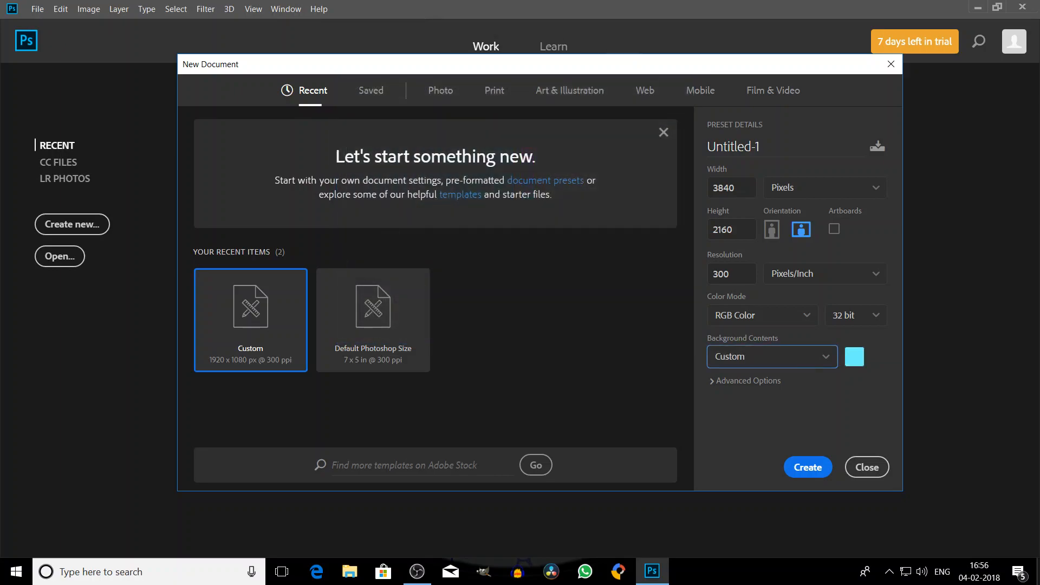
- Set the document's colour profile to Adobe RGB (1998) and keep the pixel aspect ratio at Square Pixels
left_click(772, 380)
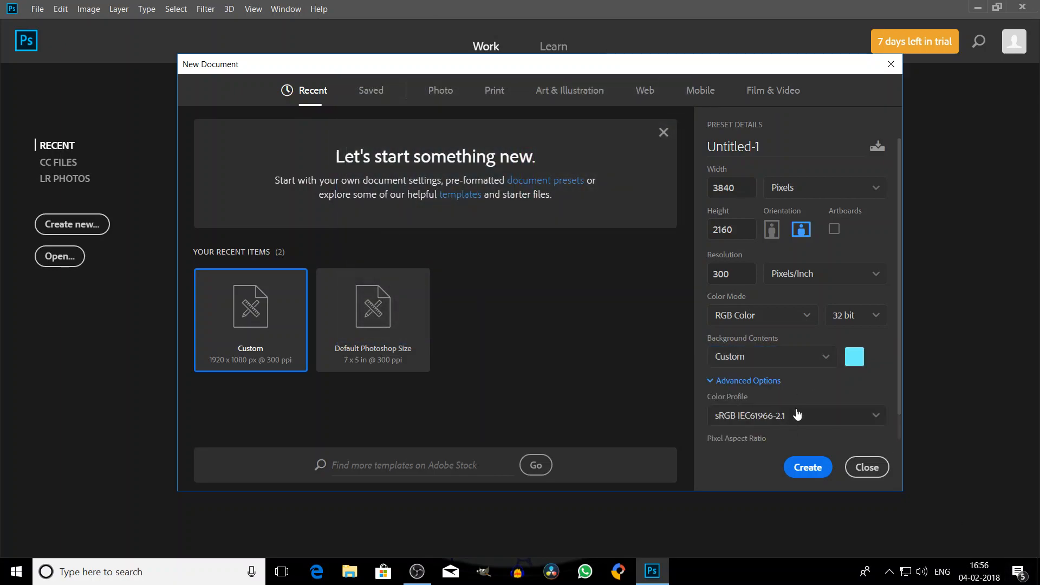
scroll(797, 404, "down", 1)
left_click(799, 389)
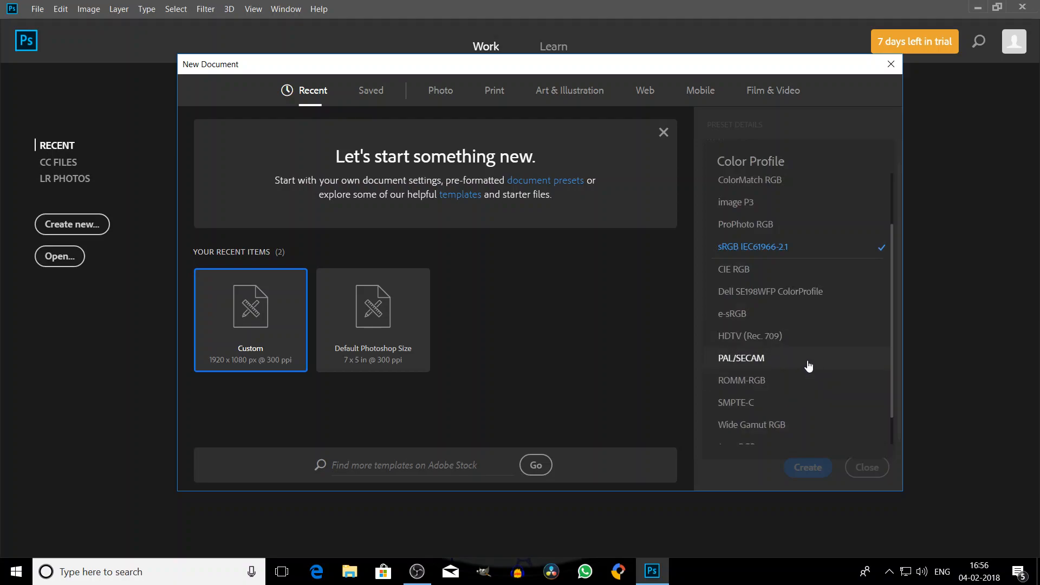
scroll(808, 367, "up", 3)
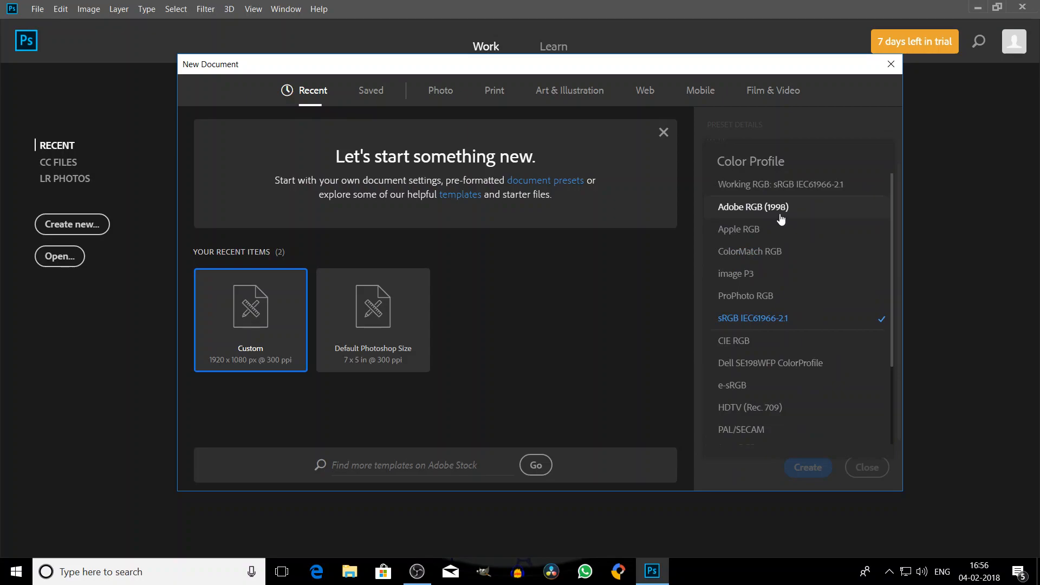
left_click(780, 212)
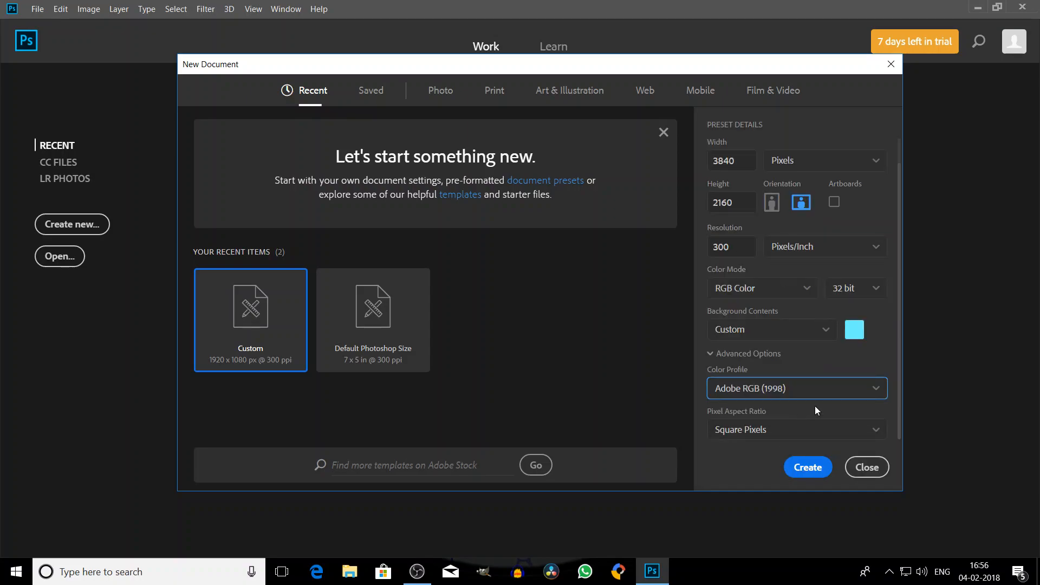
left_click(753, 430)
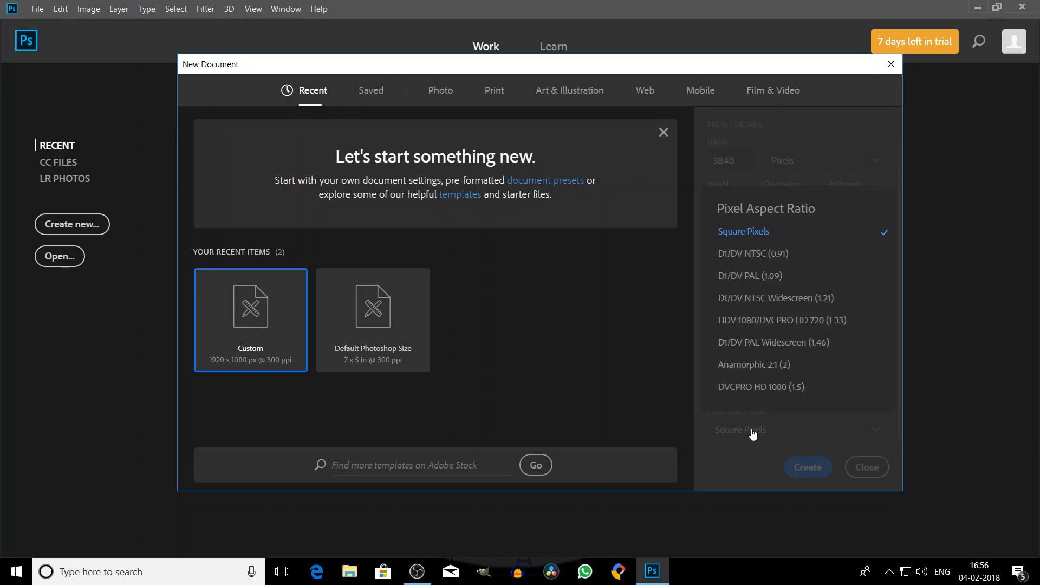
left_click(753, 431)
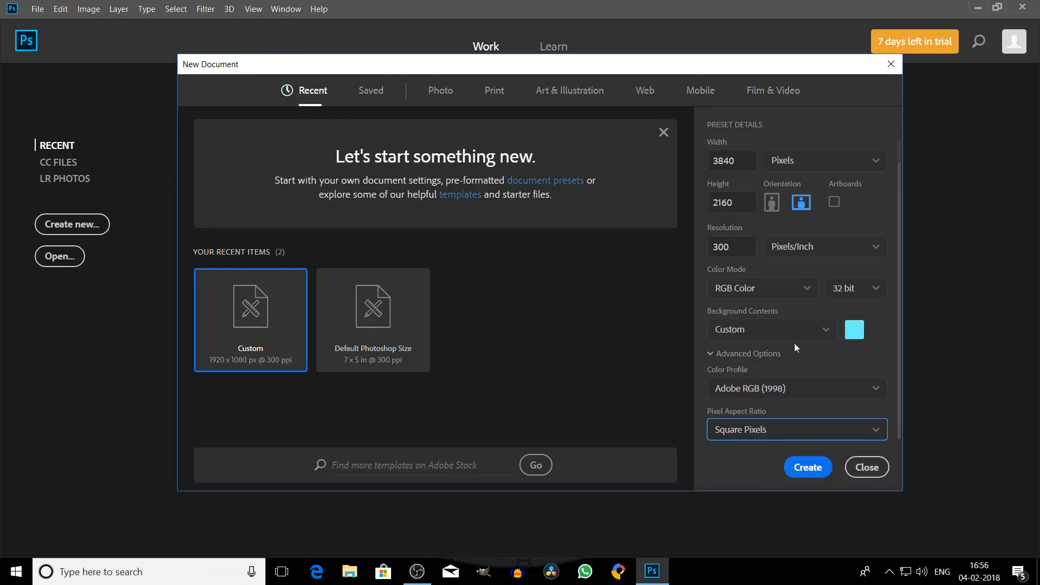
- Check the background and advanced options once more and create the document
left_click(825, 336)
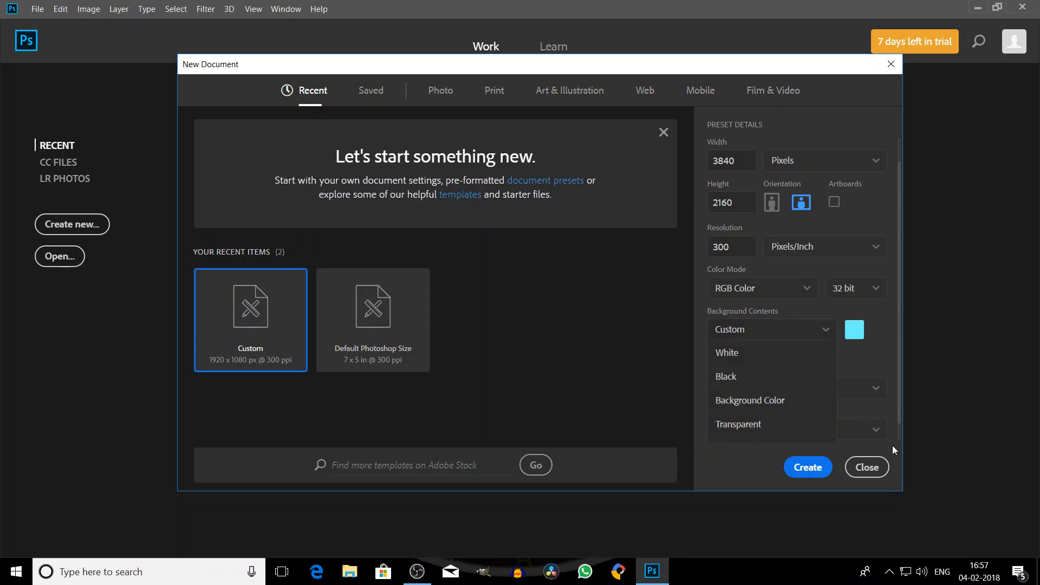
left_click(863, 352)
left_click(862, 354)
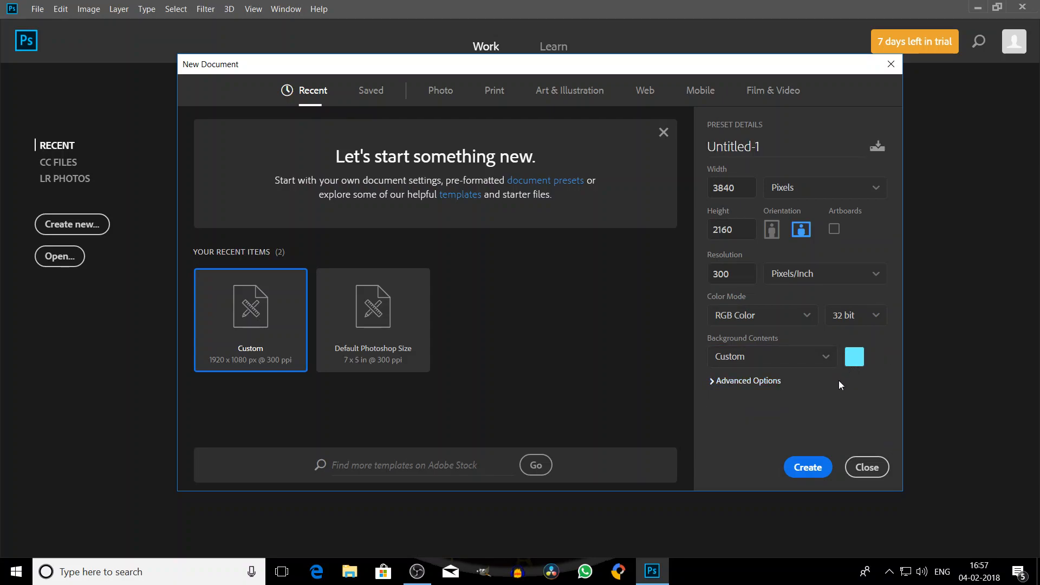
left_click(755, 380)
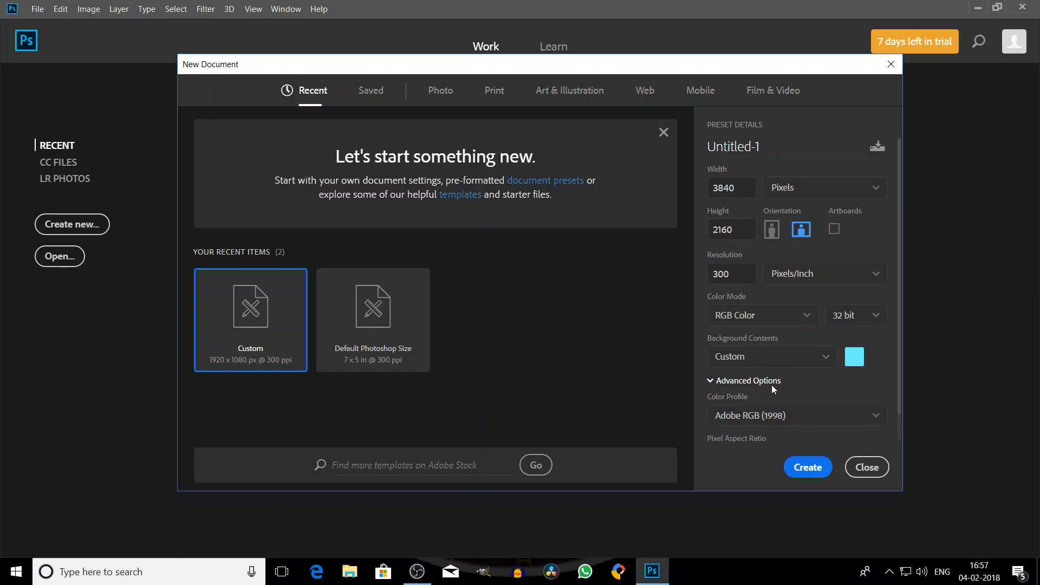
scroll(770, 385, "down", 1)
left_click(809, 475)
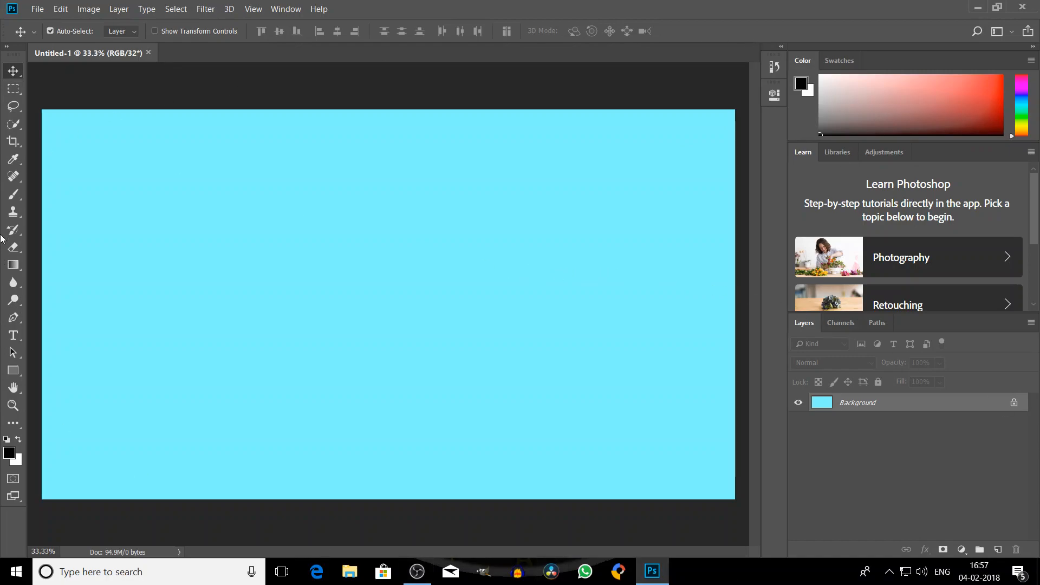
- Select a rectangular area in the canvas's upper-left part and fill it with Content-Aware at Normal mode, 100% opacity
left_click(13, 89)
left_click_drag(109, 149, 430, 328)
key("shift+F5")
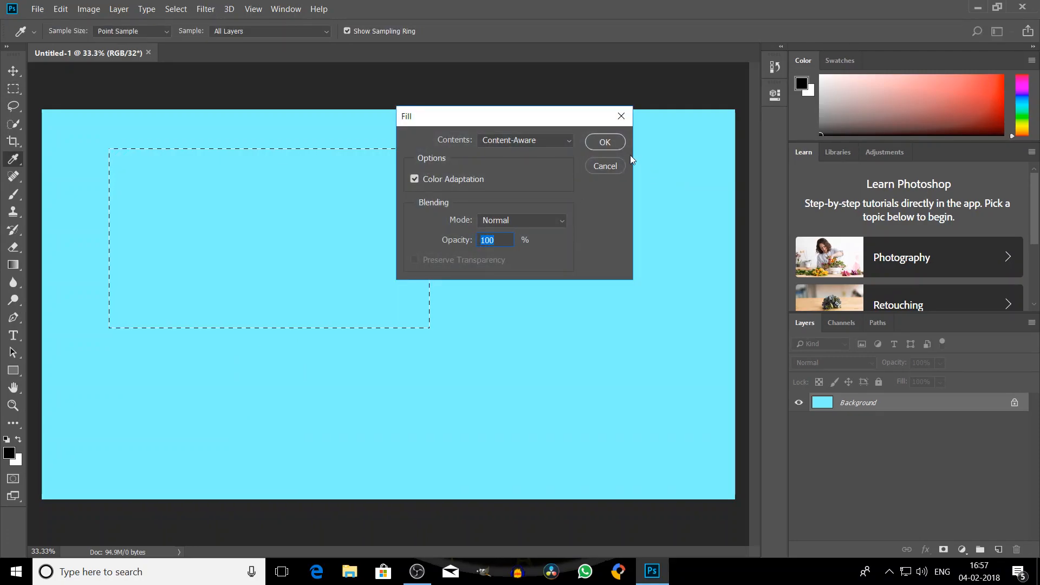
left_click(605, 143)
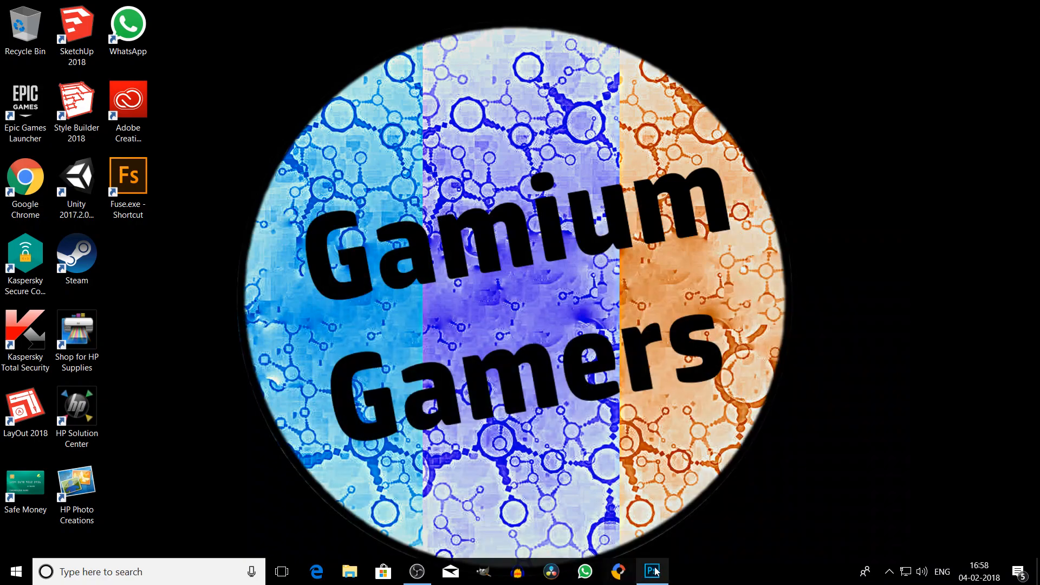
- Return to Photoshop and move the rectangular selection outline to near the middle of the canvas
left_click(651, 573)
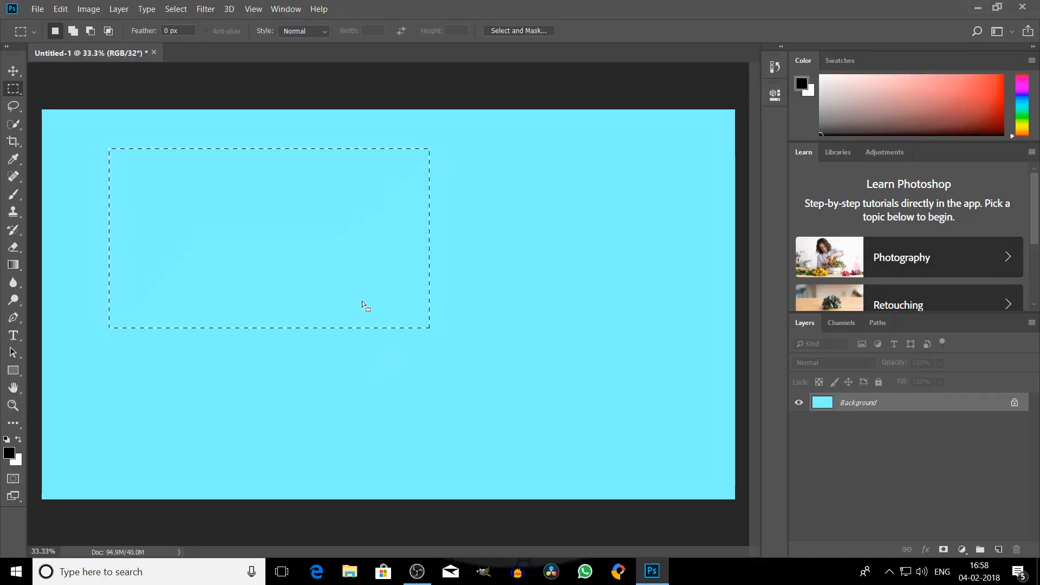
left_click_drag(347, 259, 330, 282)
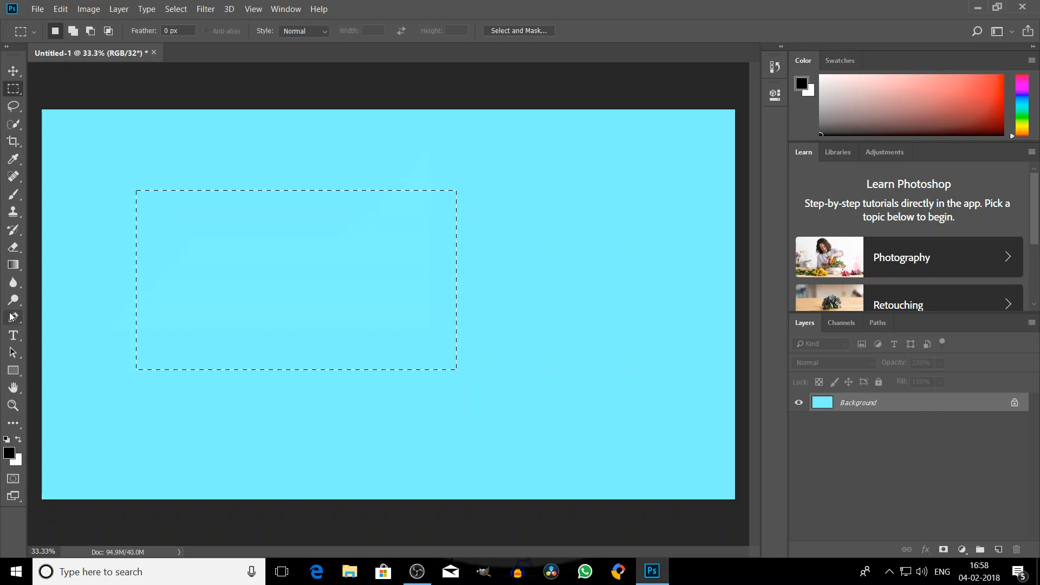
left_click_drag(392, 292, 470, 293)
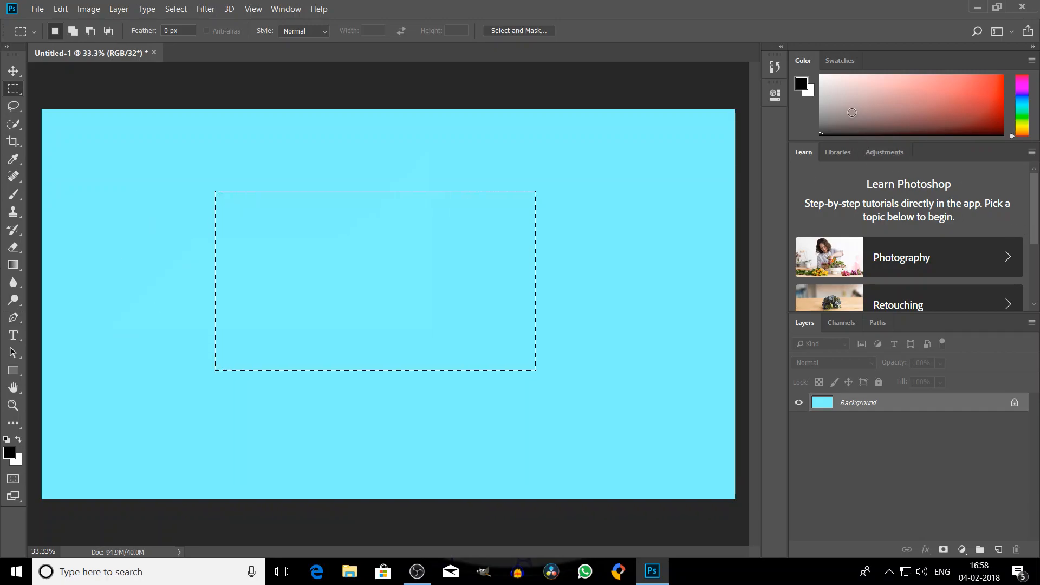
- Pick a nearly black red from the colour field as the foreground colour
left_click_drag(844, 116, 1037, 323)
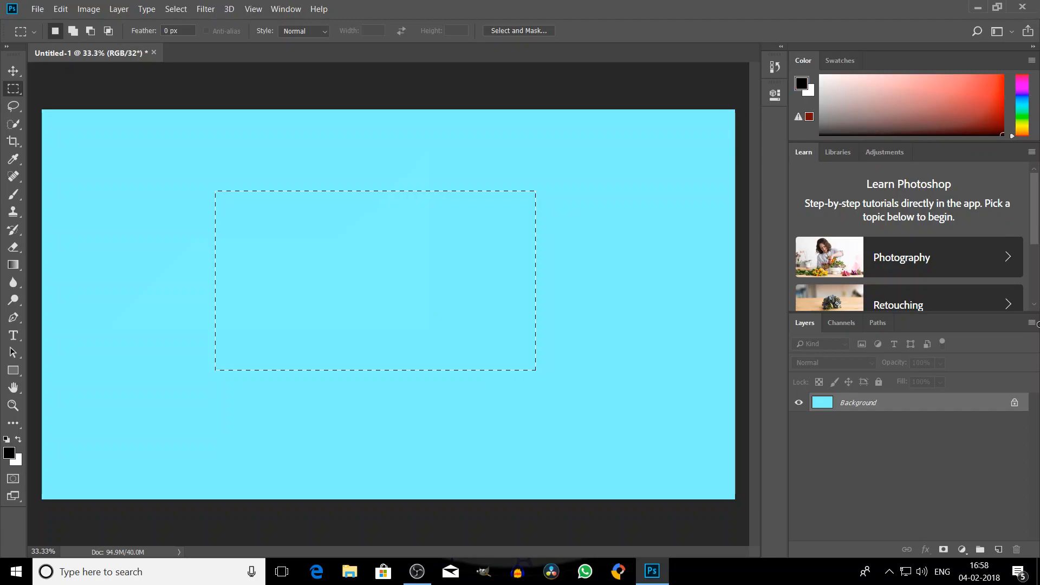
left_click_drag(1038, 153, 1006, 583)
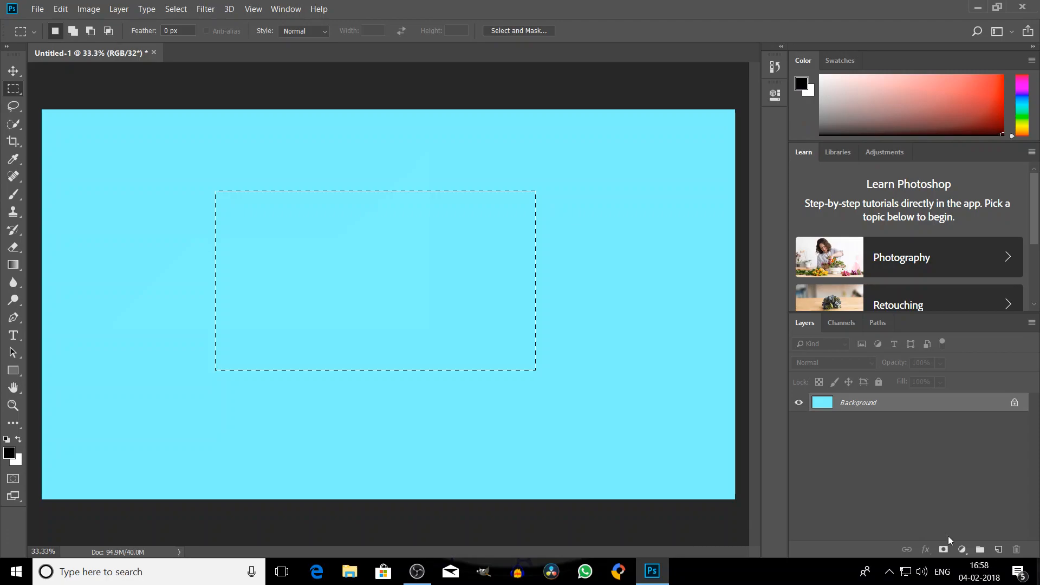
- Scribble loose black strokes across the rectangular selection with the 13 px Brush tool
left_click(18, 192)
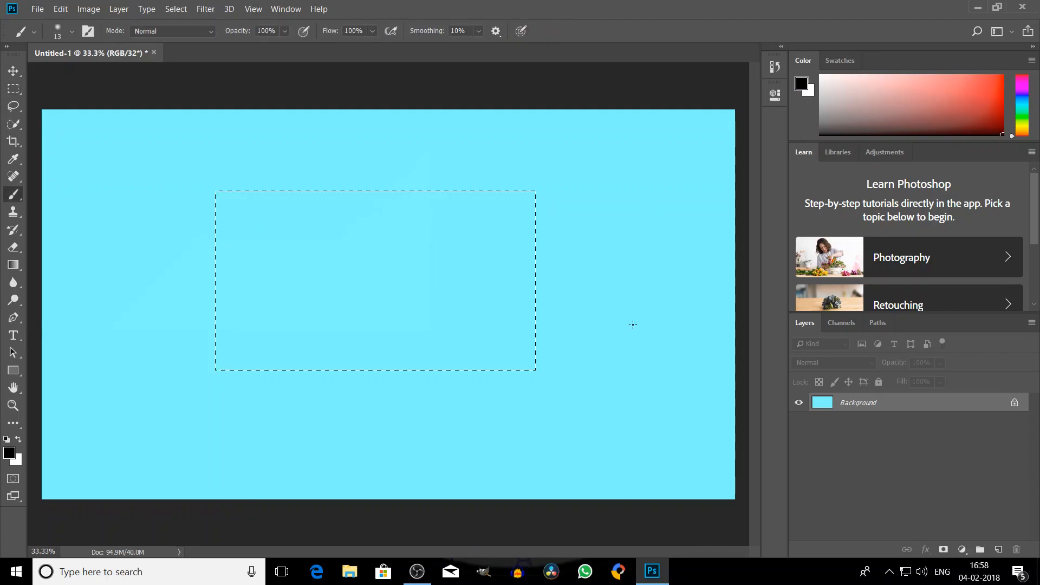
mouse_move(583, 324)
left_mouse_down()
mouse_move(571, 250)
mouse_move(525, 242)
mouse_move(513, 296)
mouse_move(499, 195)
mouse_move(354, 101)
mouse_move(572, 163)
left_mouse_up()
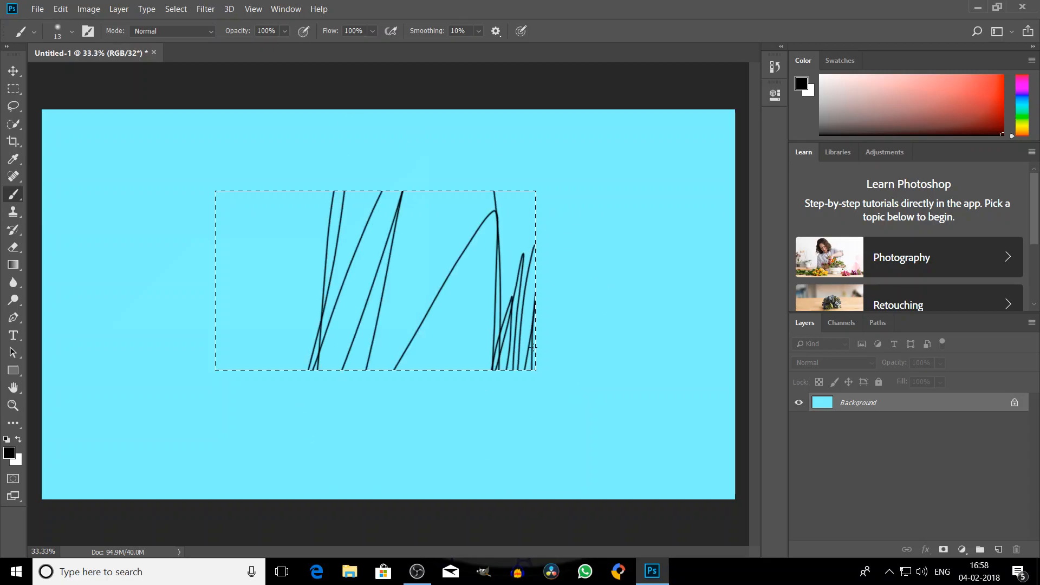
mouse_move(458, 443)
left_mouse_down()
mouse_move(243, 379)
mouse_move(44, 402)
mouse_move(163, 336)
mouse_move(128, 318)
mouse_move(271, 390)
mouse_move(162, 225)
mouse_move(295, 162)
left_mouse_up()
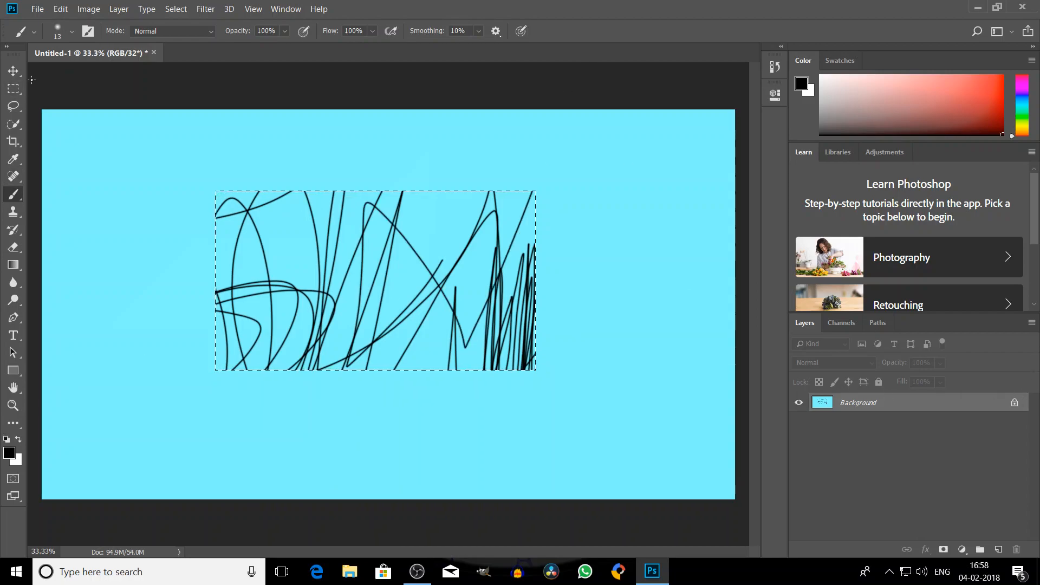
- Replace the rectangular selection with a wide elliptical selection surrounding most of the scribbled area
left_click(23, 97)
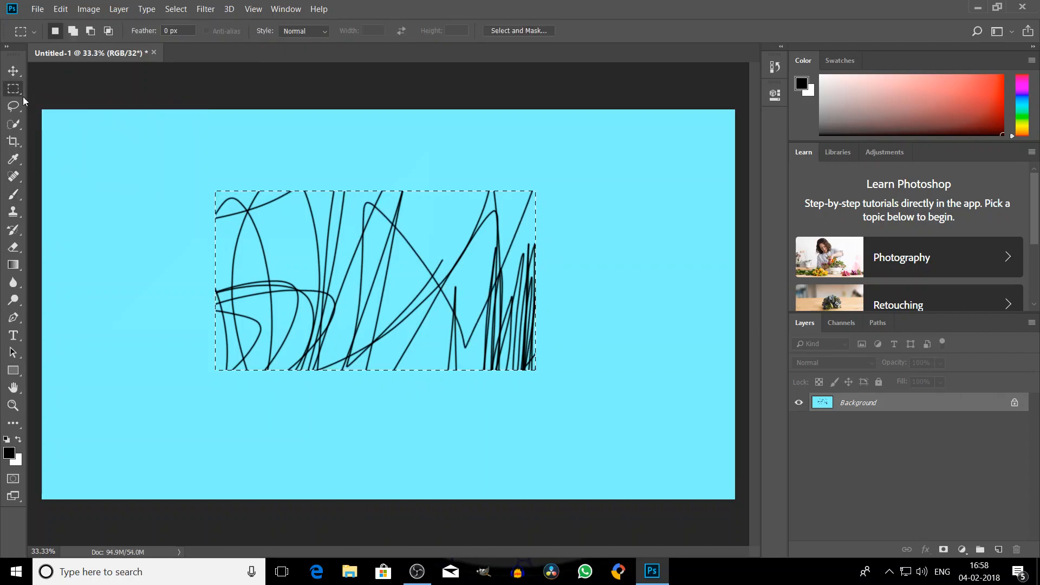
right_click(20, 95)
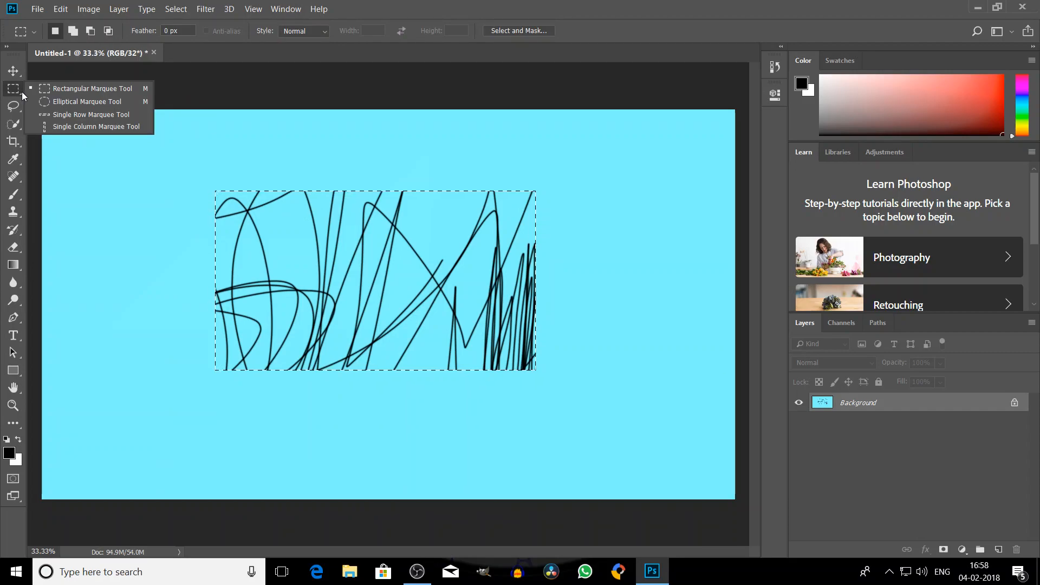
left_click(74, 101)
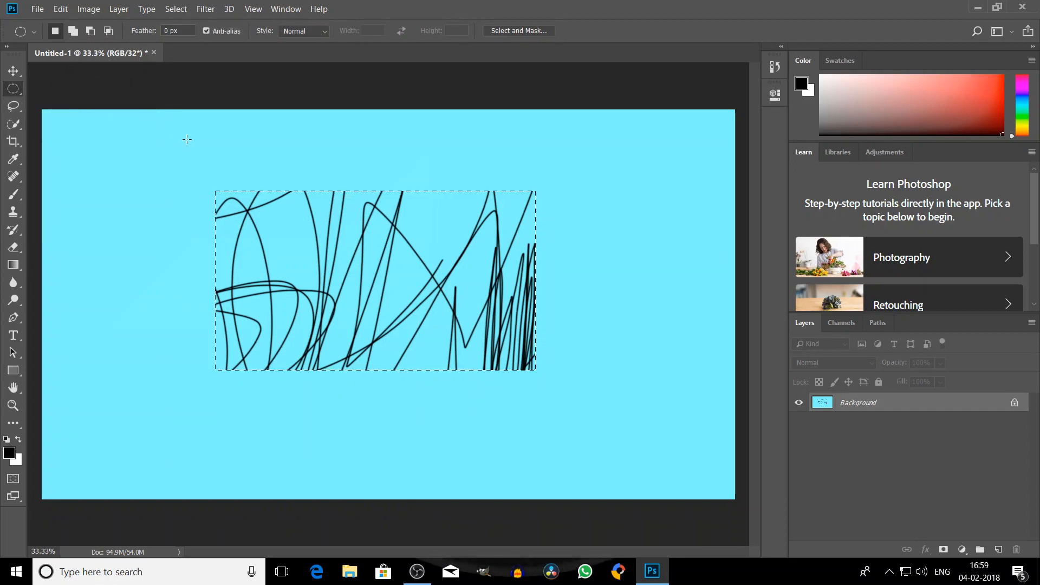
left_click_drag(106, 143, 685, 365)
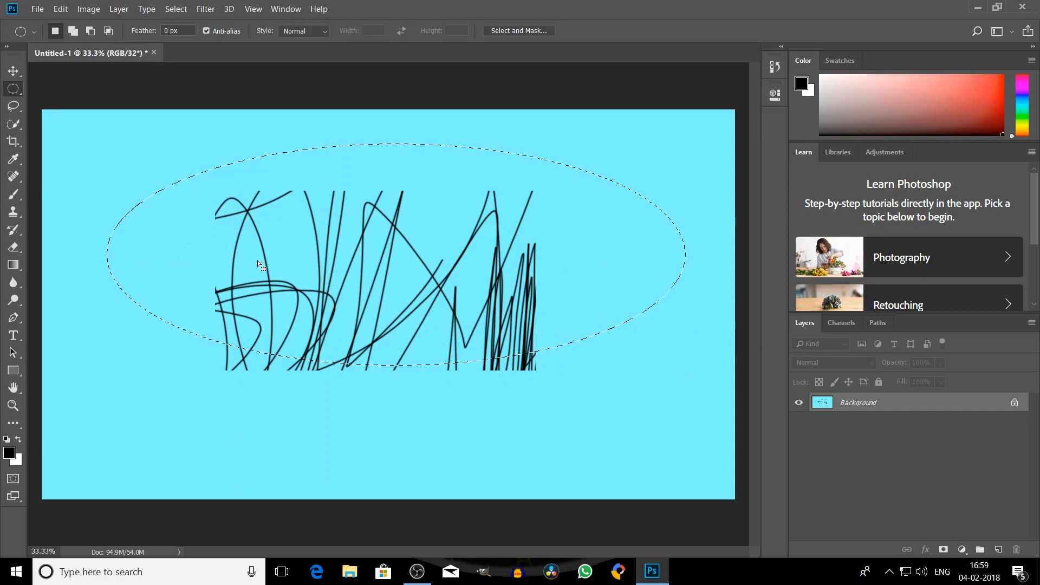
- Fill the elliptical selection with dense, overlapping black scribbles using the 13 px Brush tool
left_click(14, 194)
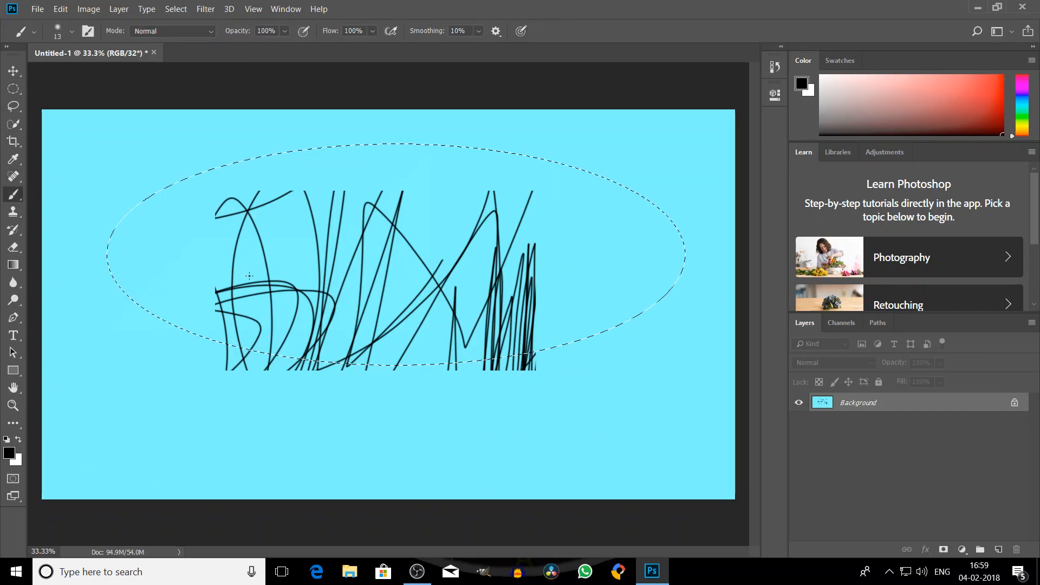
mouse_move(122, 305)
left_mouse_down()
mouse_move(260, 189)
mouse_move(428, 185)
mouse_move(631, 319)
left_mouse_up()
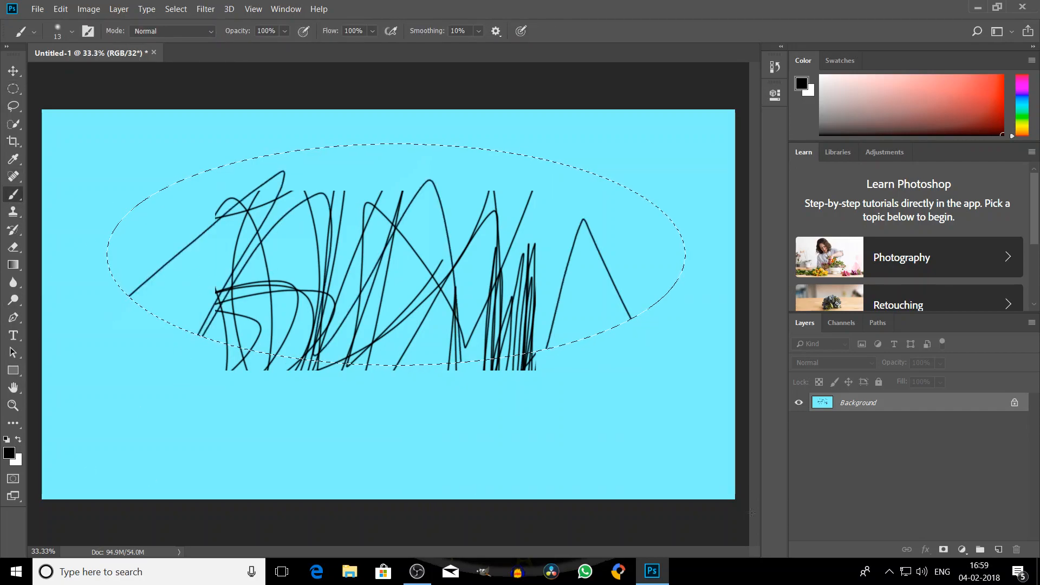
mouse_move(656, 145)
left_mouse_down()
mouse_move(287, 188)
mouse_move(601, 336)
mouse_move(171, 1)
mouse_move(404, 236)
mouse_move(390, 390)
mouse_move(196, 335)
mouse_move(691, 341)
mouse_move(569, 303)
mouse_move(179, 238)
mouse_move(590, 292)
mouse_move(440, 396)
mouse_move(412, 282)
mouse_move(461, 260)
mouse_move(401, 449)
mouse_move(659, 297)
mouse_move(651, 244)
mouse_move(271, 260)
mouse_move(661, 238)
mouse_move(190, 325)
left_mouse_up()
left_click_drag(536, 338, 690, 247)
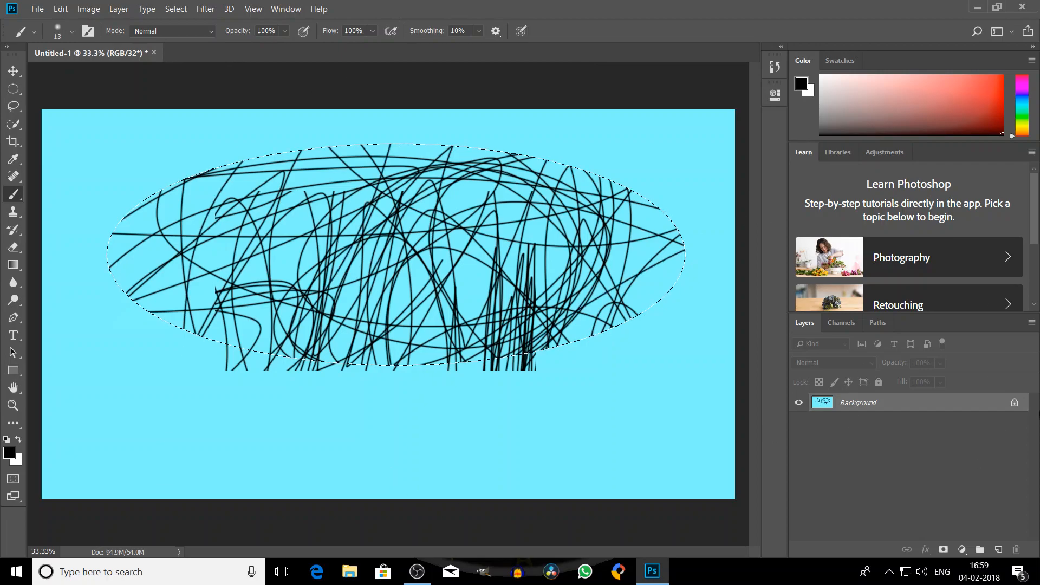
- Try out a one-pixel-high selection across the canvas with the Single Row Marquee tool
right_click(7, 91)
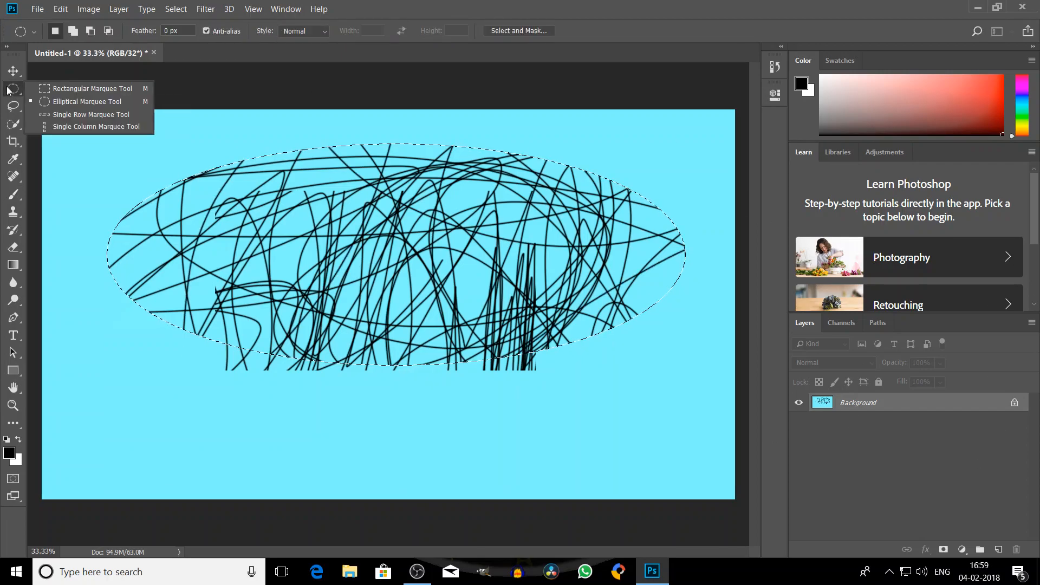
left_click(54, 109)
left_click_drag(59, 160, 775, 221)
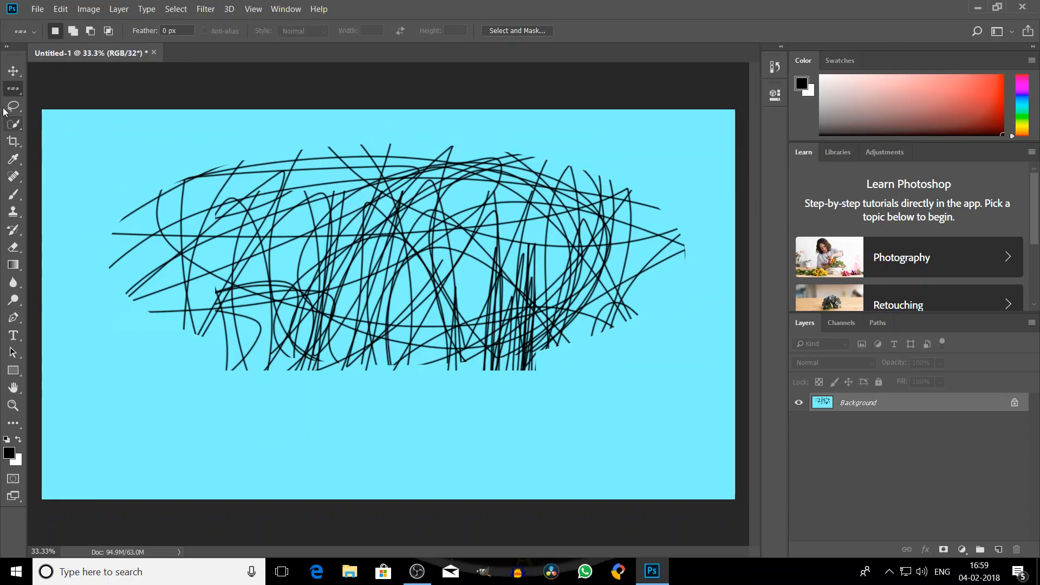
- Try out a one-pixel-wide selection with the Single Column Marquee tool and deselect it
right_click(24, 88)
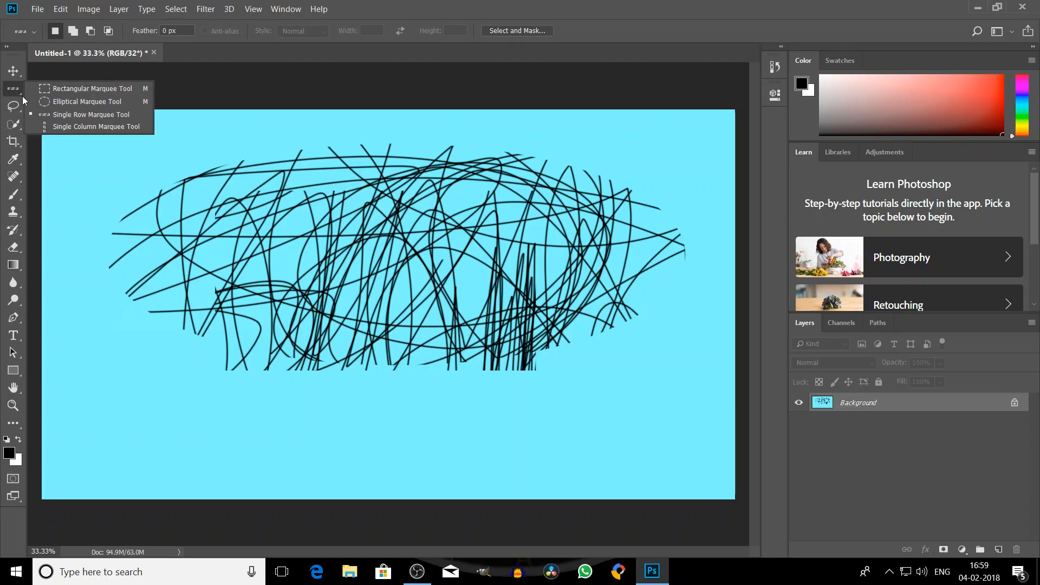
left_click(65, 124)
left_click_drag(328, 133, 400, 555)
key("ctrl+d")
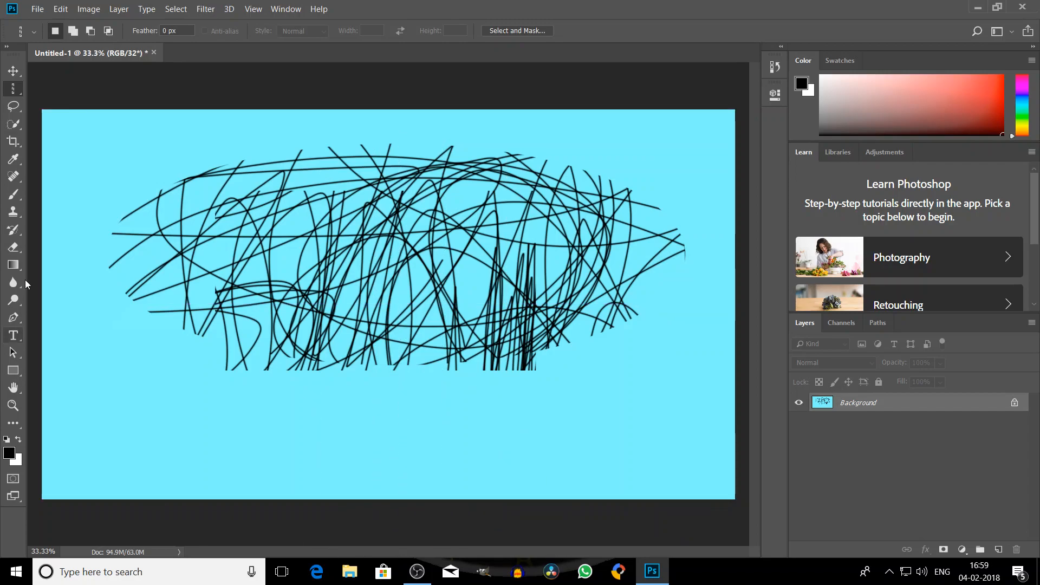
- Lasso a rounded area around the right end of the scribbles, move its outline across them and clear it
left_click(13, 106)
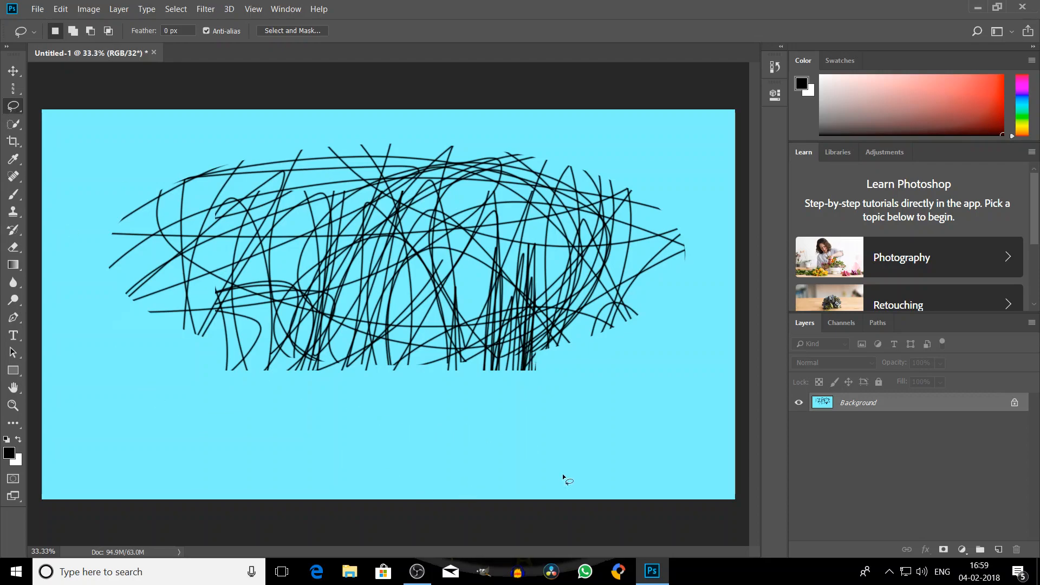
mouse_move(590, 480)
left_mouse_down()
mouse_move(548, 464)
mouse_move(503, 408)
mouse_move(498, 279)
mouse_move(529, 202)
mouse_move(578, 164)
mouse_move(655, 153)
mouse_move(706, 169)
mouse_move(731, 242)
mouse_move(717, 403)
mouse_move(698, 441)
mouse_move(641, 488)
mouse_move(589, 480)
left_mouse_up()
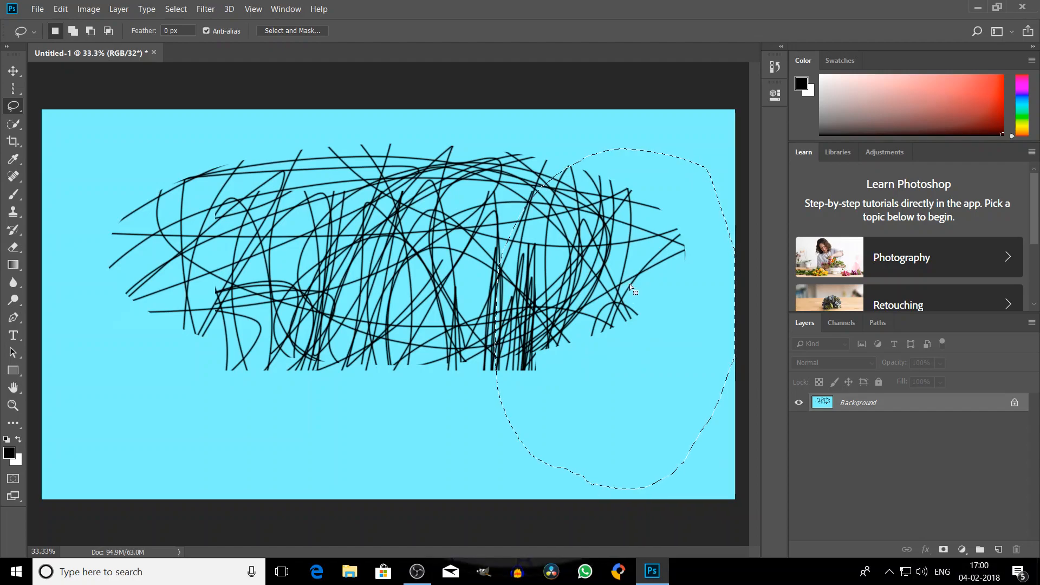
mouse_move(684, 357)
left_mouse_down()
mouse_move(349, 276)
mouse_move(287, 350)
mouse_move(280, 344)
left_mouse_up()
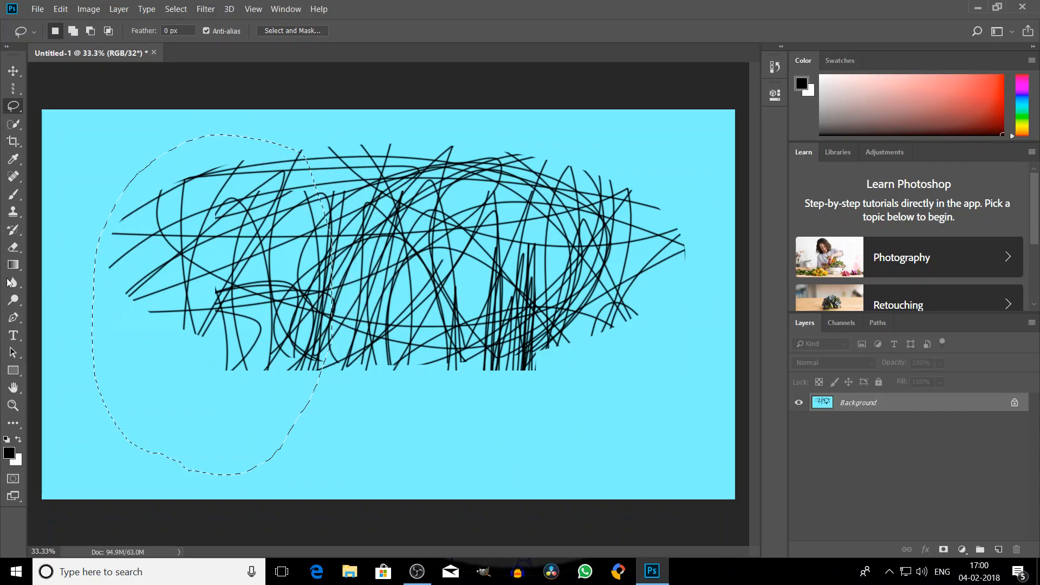
mouse_move(267, 274)
left_mouse_down()
mouse_move(407, 250)
mouse_move(408, 261)
left_mouse_up()
left_click(587, 328)
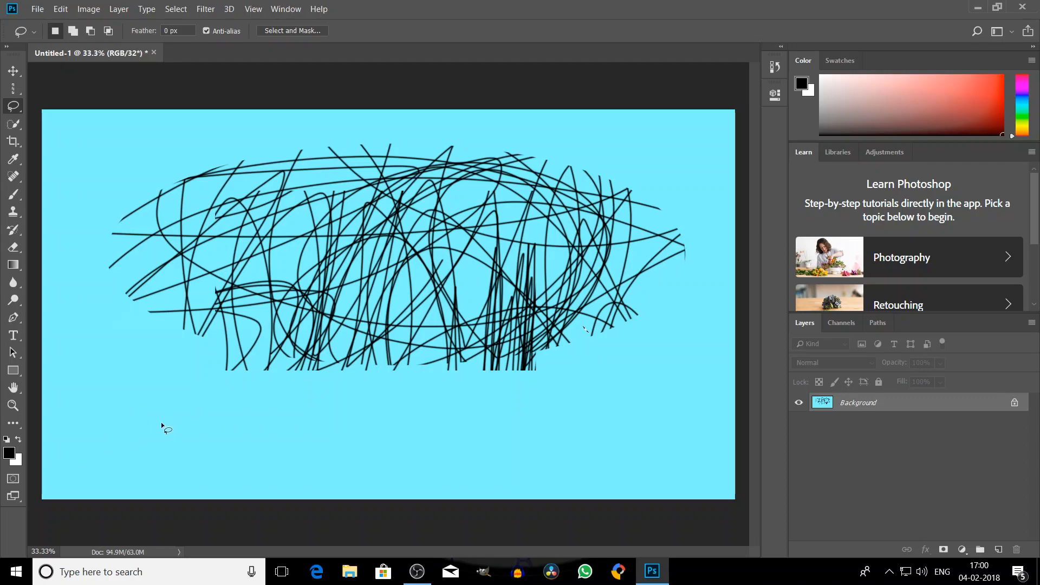
- Lasso a wide two-humped area over the canvas's lower half and shift its outline slightly up and to the left
mouse_move(161, 428)
left_mouse_down()
mouse_move(290, 327)
mouse_move(331, 327)
mouse_move(395, 357)
mouse_move(457, 348)
mouse_move(495, 315)
mouse_move(637, 395)
mouse_move(680, 482)
mouse_move(289, 465)
mouse_move(158, 433)
left_mouse_up()
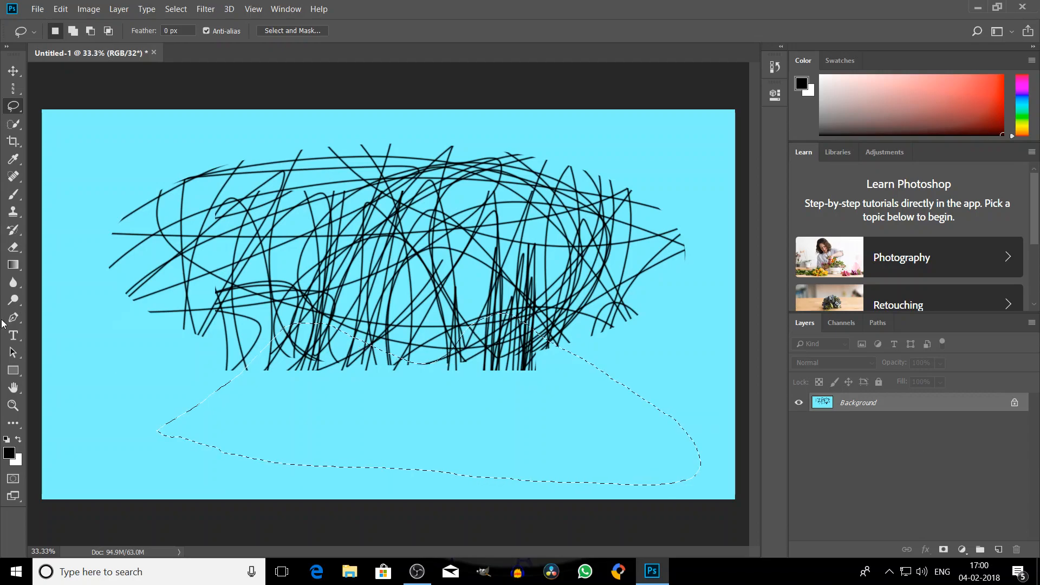
mouse_move(398, 437)
left_mouse_down()
mouse_move(406, 431)
mouse_move(349, 428)
mouse_move(358, 427)
left_mouse_up()
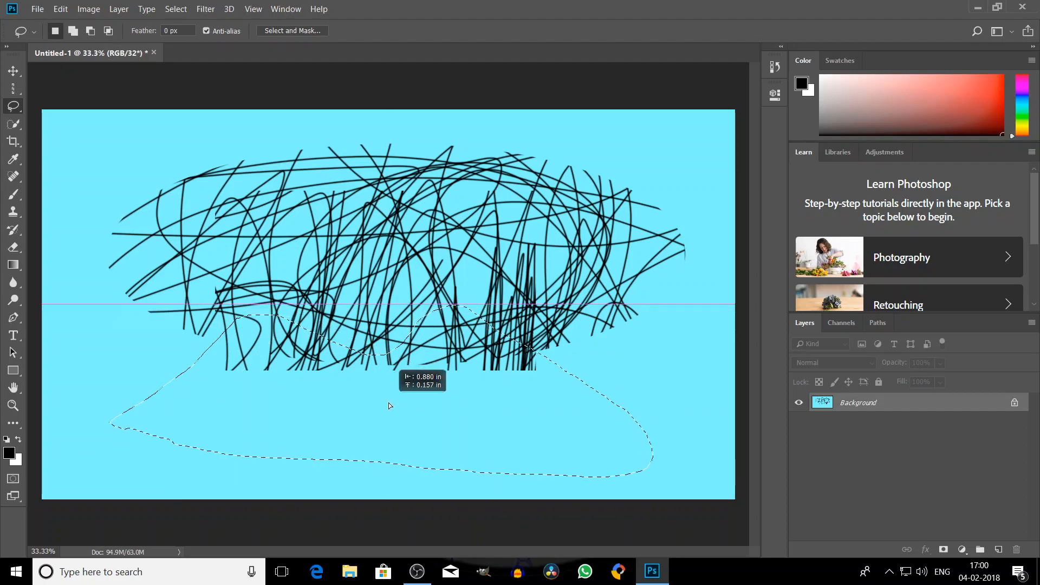
- Erase most of the two-humped selection to white with the 13 px Eraser in overlapping horizontal strokes
left_click(12, 248)
mouse_move(267, 398)
left_mouse_down()
mouse_move(254, 405)
mouse_move(293, 346)
mouse_move(317, 332)
left_mouse_up()
mouse_move(222, 344)
left_mouse_down()
mouse_move(103, 361)
mouse_move(328, 380)
mouse_move(152, 353)
mouse_move(324, 371)
mouse_move(97, 387)
mouse_move(430, 370)
mouse_move(271, 403)
mouse_move(62, 370)
mouse_move(138, 345)
mouse_move(58, 373)
mouse_move(84, 375)
left_mouse_up()
mouse_move(303, 329)
left_mouse_down()
mouse_move(242, 322)
mouse_move(406, 344)
mouse_move(261, 298)
left_mouse_up()
mouse_move(404, 281)
left_mouse_down()
mouse_move(399, 361)
mouse_move(320, 397)
mouse_move(70, 428)
mouse_move(85, 436)
mouse_move(39, 418)
mouse_move(315, 352)
mouse_move(555, 327)
mouse_move(418, 357)
mouse_move(357, 343)
left_mouse_up()
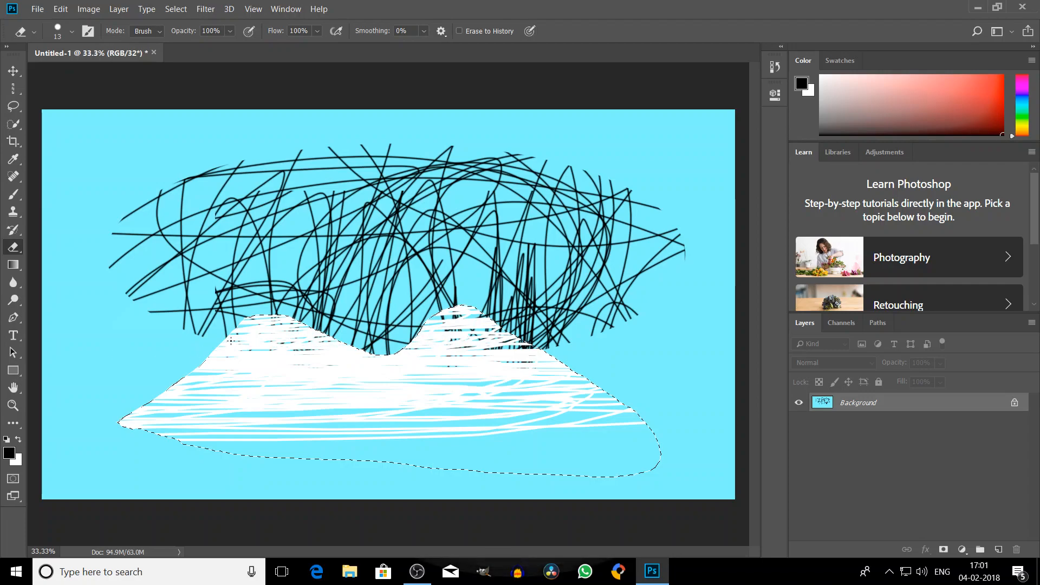
mouse_move(595, 296)
left_mouse_down()
mouse_move(523, 330)
mouse_move(499, 314)
mouse_move(447, 310)
left_mouse_up()
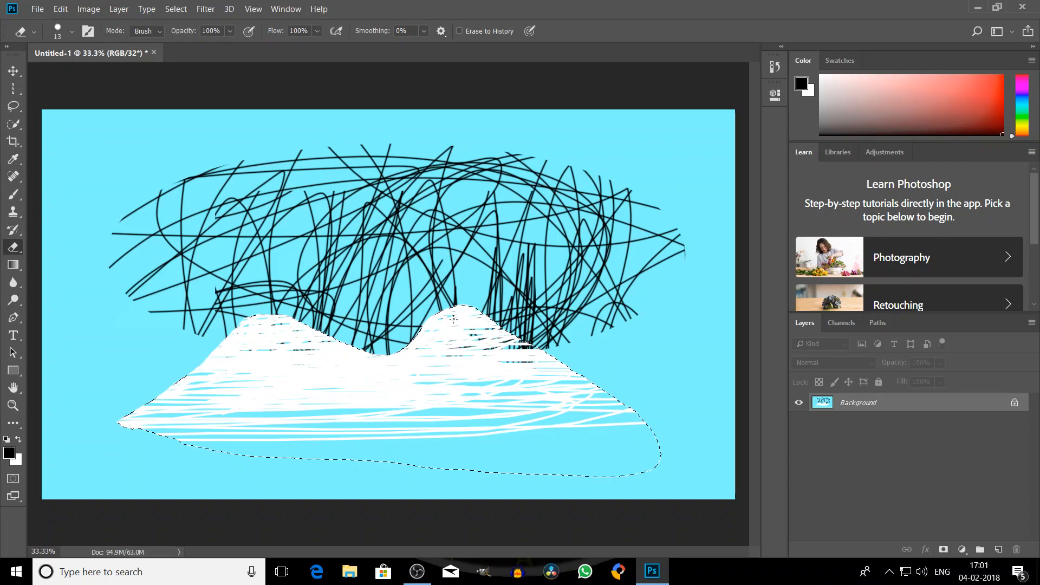
left_click(13, 107)
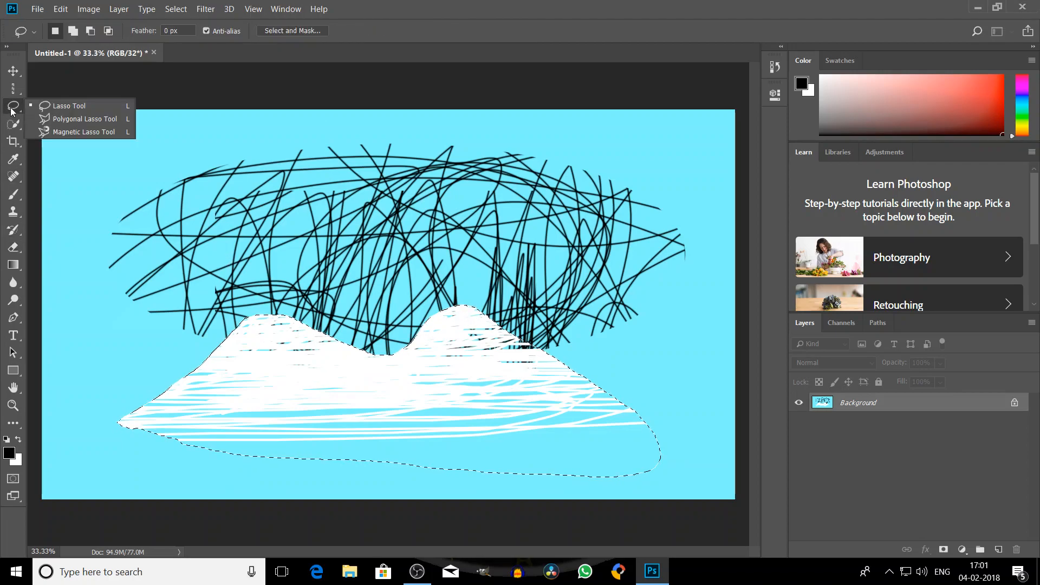
left_click(31, 119)
key("ctrl+d")
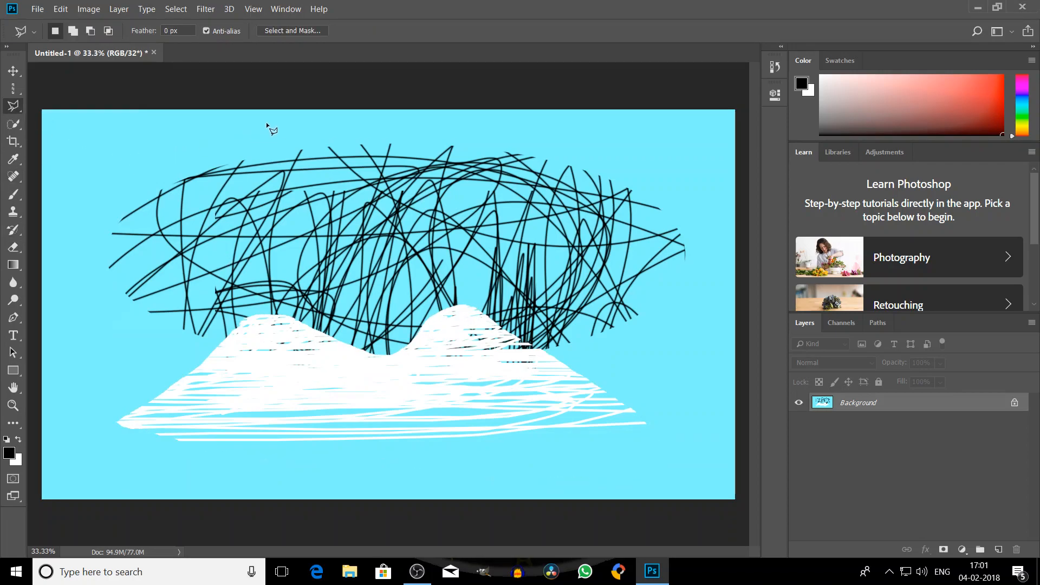
left_click(298, 145)
left_click(328, 149)
left_click(399, 130)
left_click(461, 123)
left_click(595, 138)
left_click(727, 245)
left_click(726, 373)
left_click(691, 460)
left_click(596, 499)
left_click(577, 507)
left_click(280, 501)
left_click(179, 462)
left_click(105, 276)
left_click(112, 234)
left_click(116, 211)
left_click(295, 117)
left_click(415, 140)
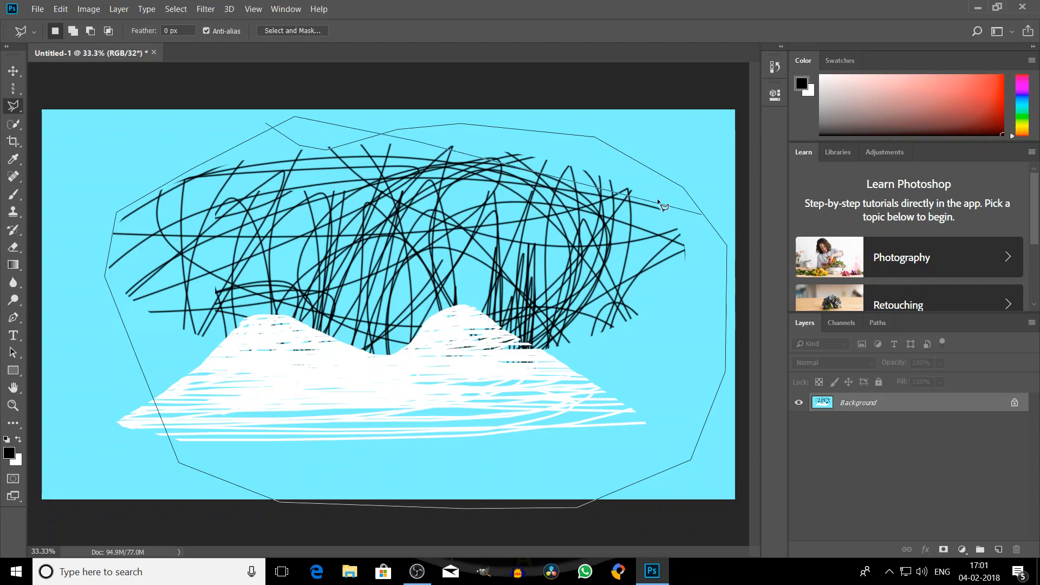
left_click(596, 138)
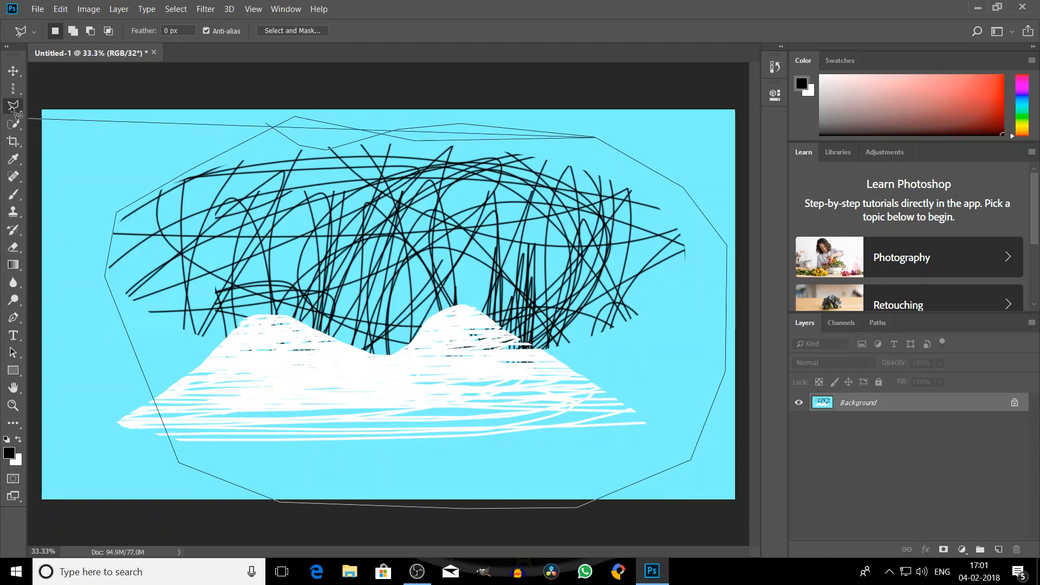
left_click(157, 158)
left_click(289, 113)
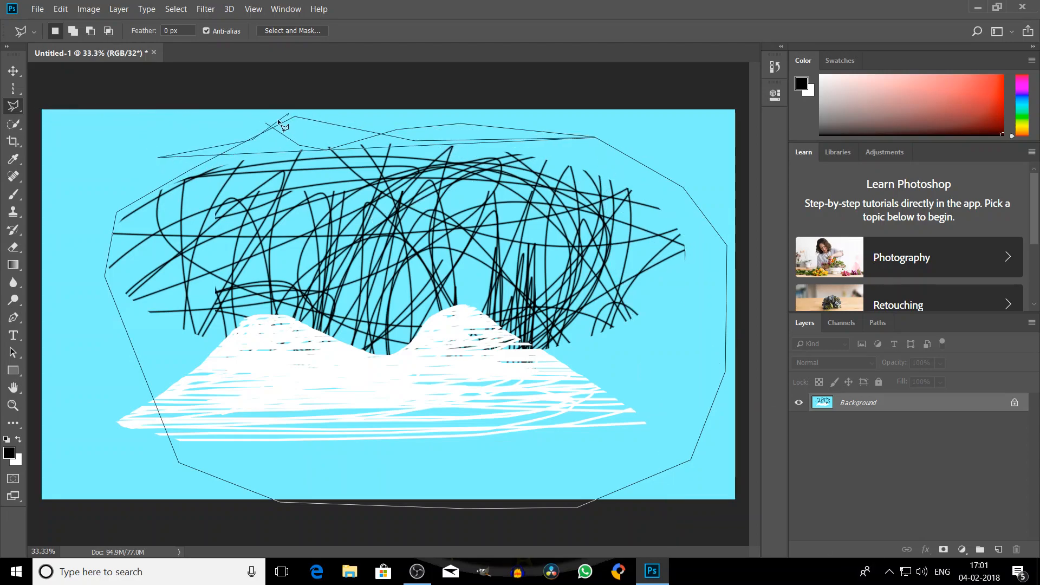
left_click(268, 125)
left_click(423, 405)
left_click(232, 337)
left_click(320, 316)
left_click(620, 427)
left_click(520, 154)
left_click(141, 235)
left_click(82, 388)
left_click(259, 494)
left_click(454, 328)
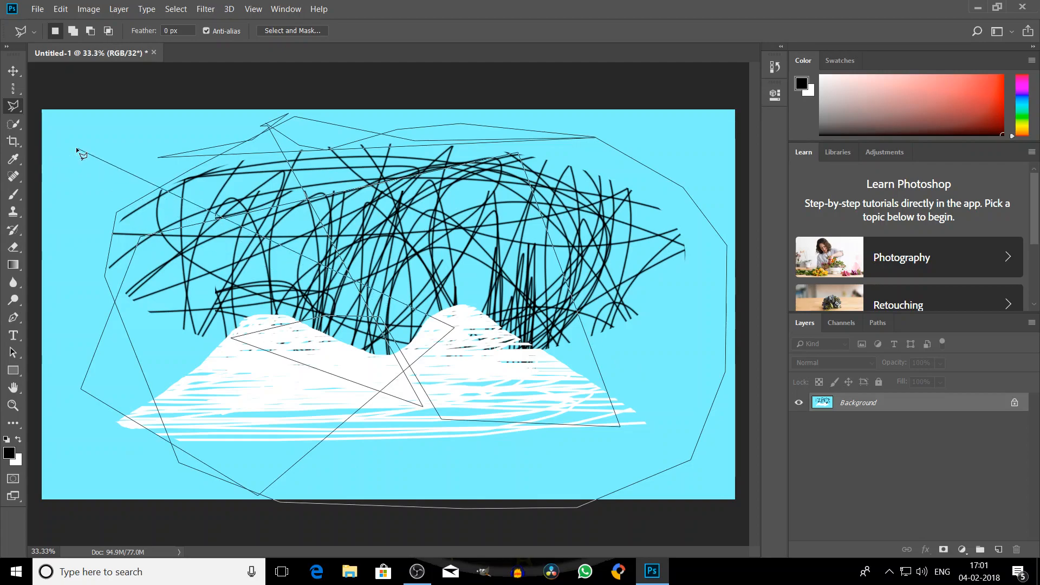
left_click(15, 107)
left_click(561, 317)
left_click(586, 407)
left_click(370, 462)
left_click(128, 356)
left_click(349, 188)
left_click(481, 421)
left_click(171, 429)
left_click(241, 393)
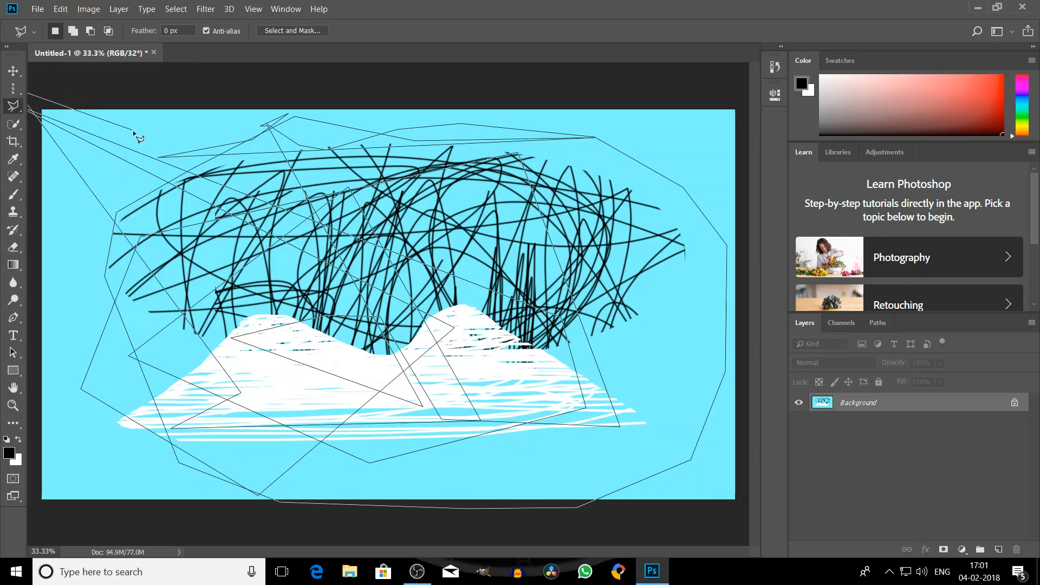
left_click(210, 259)
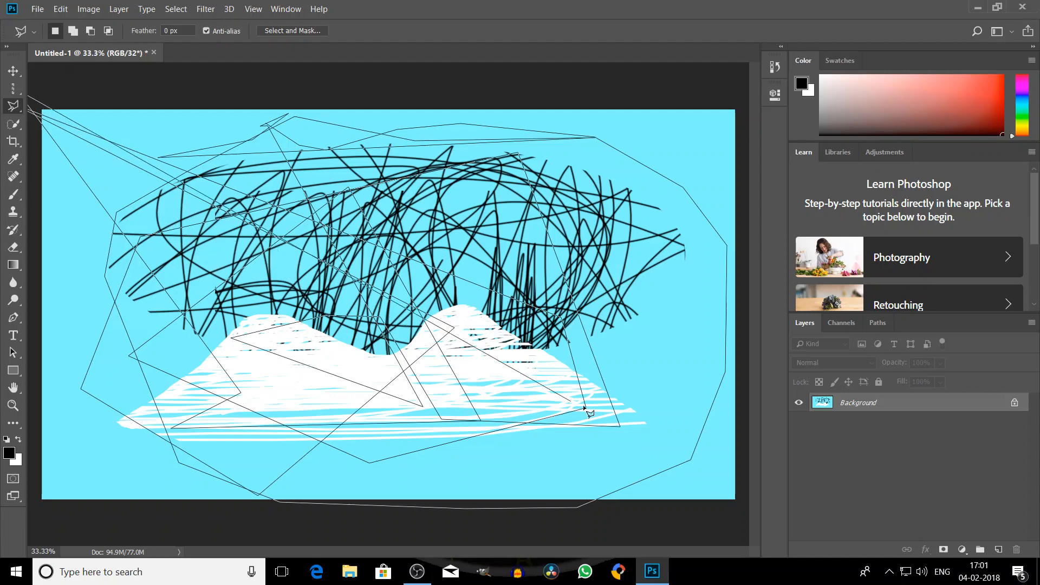
key("Escape")
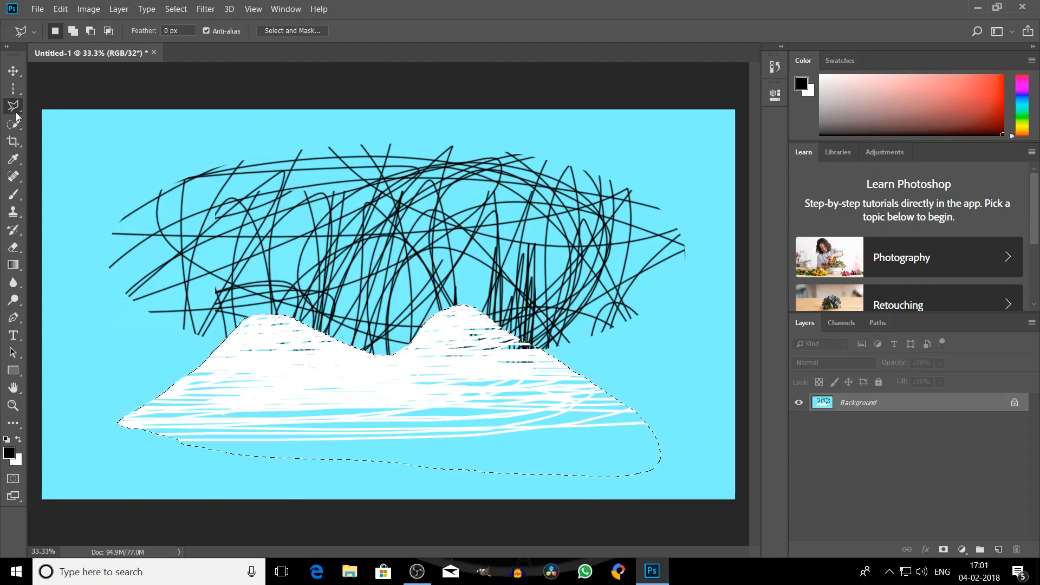
- Clear the old lasso selection and outline a small closed polygon around the upper-left scribbles with the Polygonal Lasso
left_click(19, 89)
left_click(100, 271)
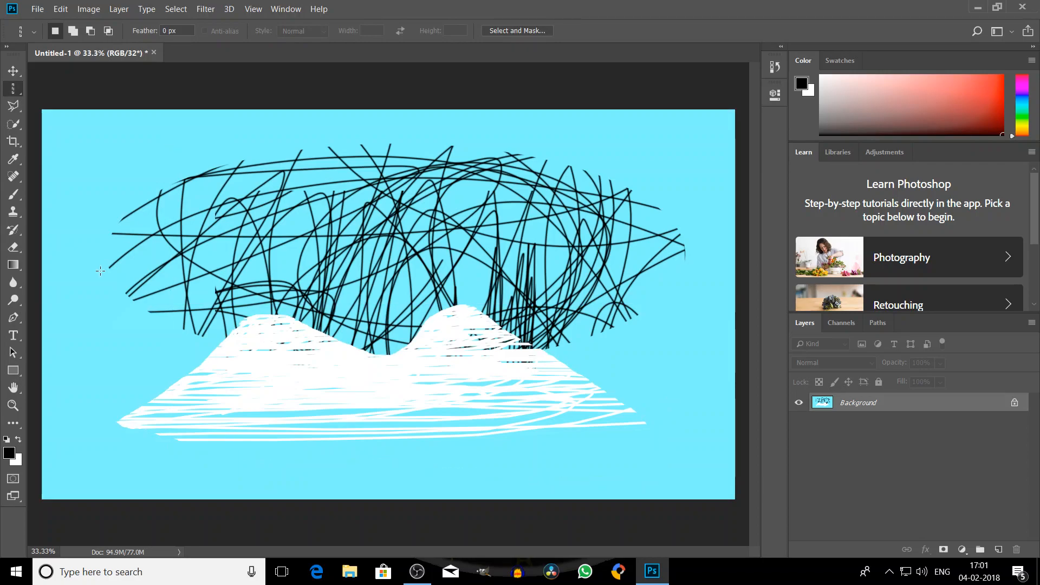
left_click(20, 110)
left_click(101, 146)
left_click(94, 192)
left_click(155, 186)
left_click(285, 206)
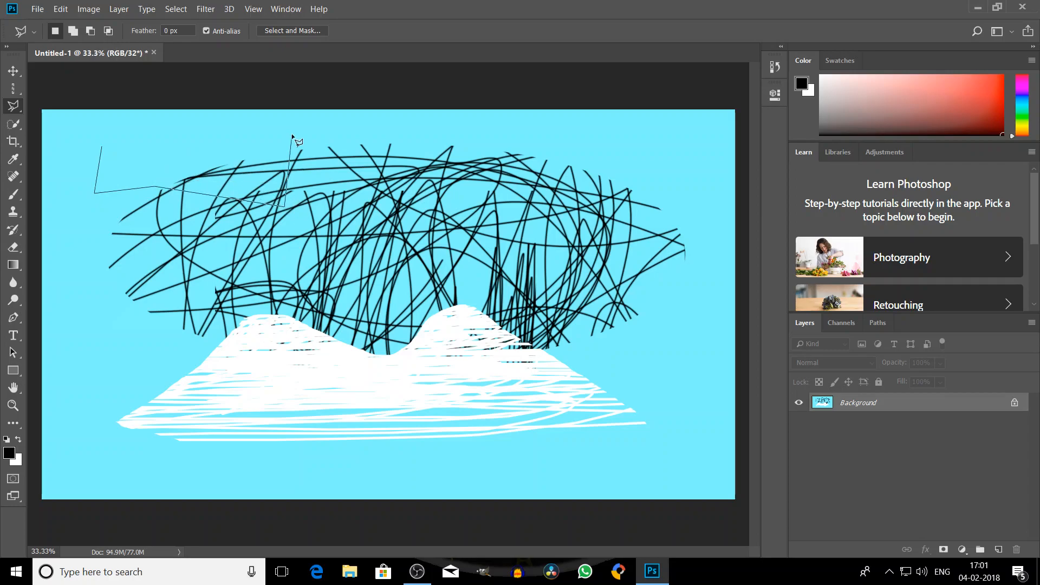
left_click(102, 147)
- Shift the polygonal selection down and to the right onto the upper-left part of the scribbles
mouse_move(208, 167)
left_mouse_down()
mouse_move(257, 212)
mouse_move(270, 198)
left_mouse_up()
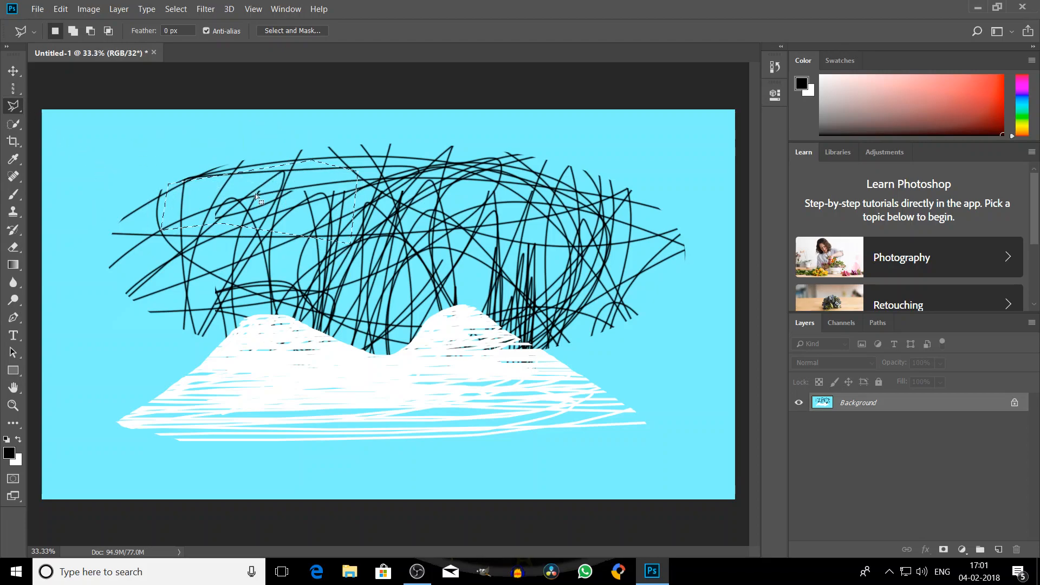
key("shift+F5")
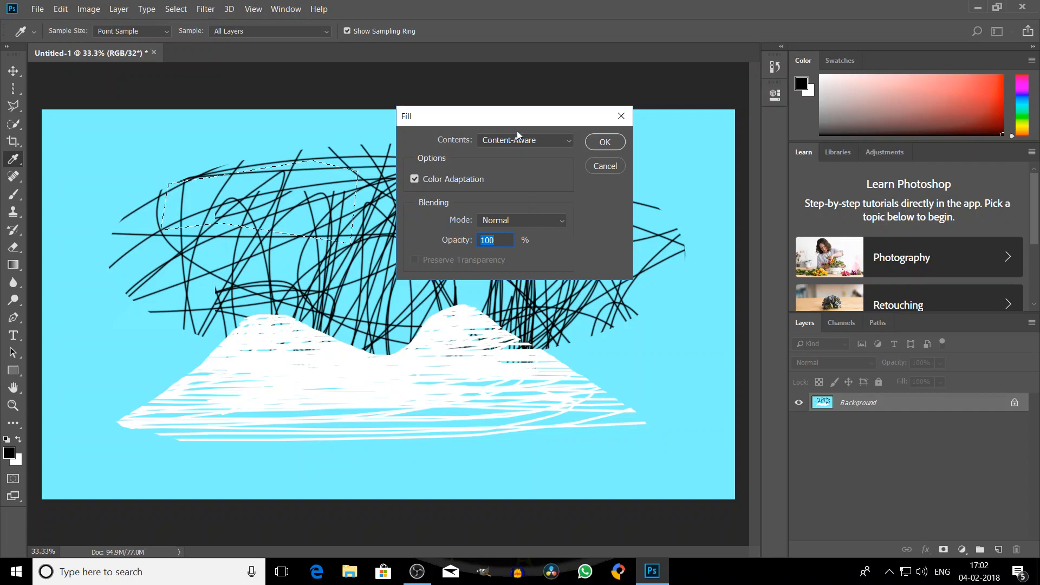
left_click(604, 168)
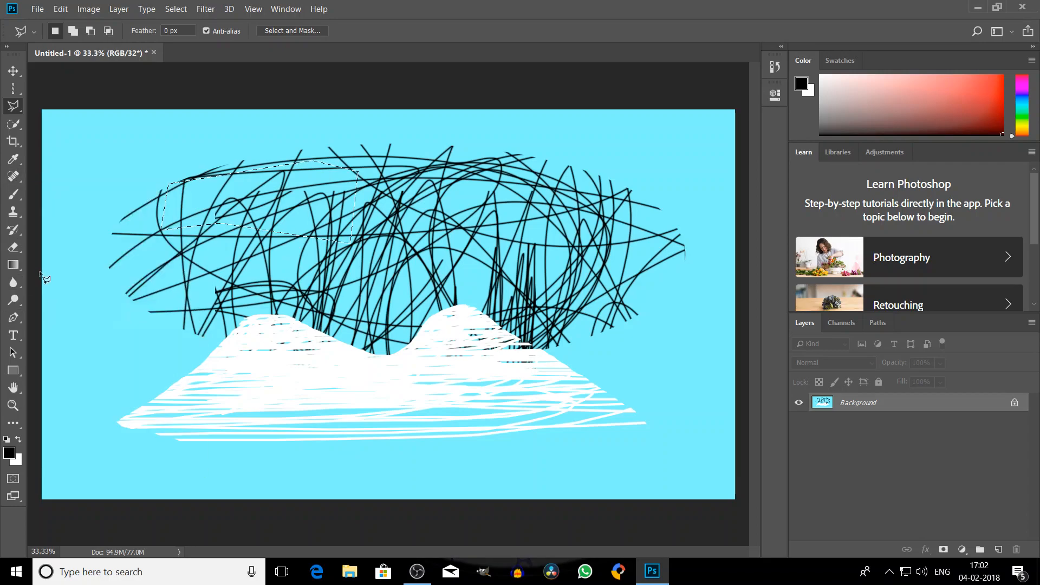
- Try to retouch the scribbles inside the polygonal selection with the Content-Aware Spot Healing Brush
left_click(21, 252)
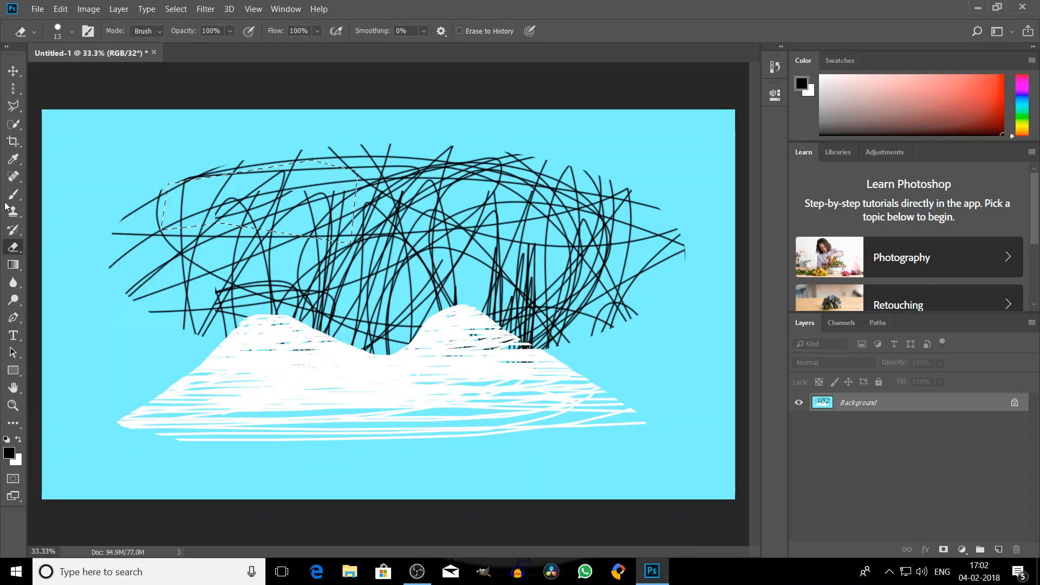
left_click(14, 179)
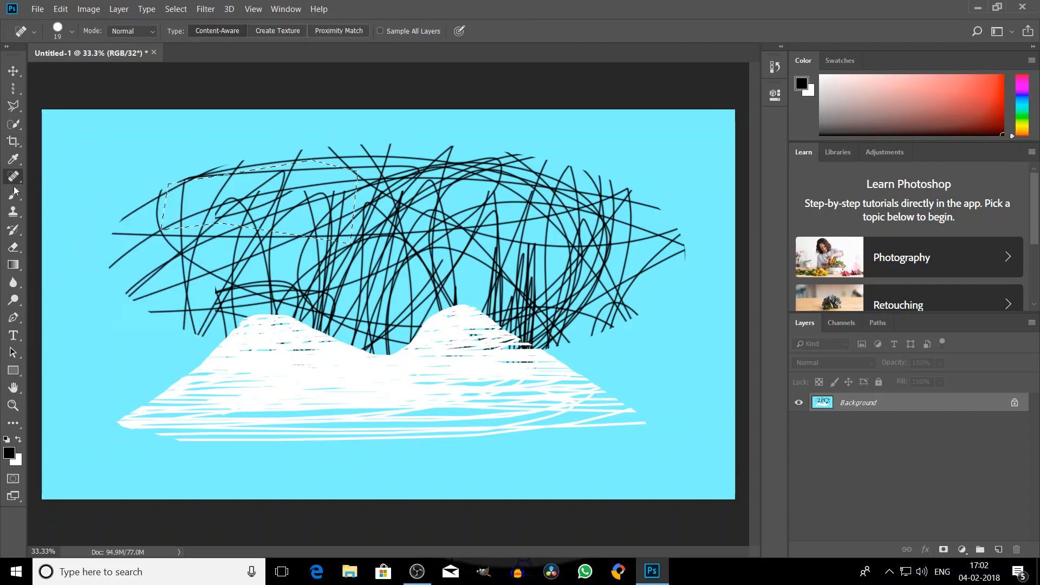
left_click(264, 213)
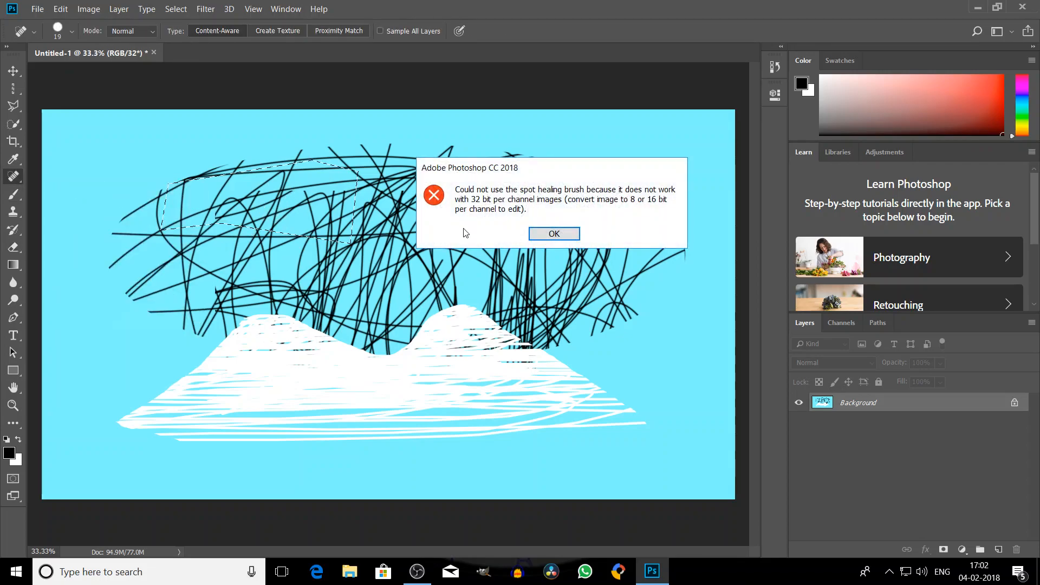
left_click(562, 241)
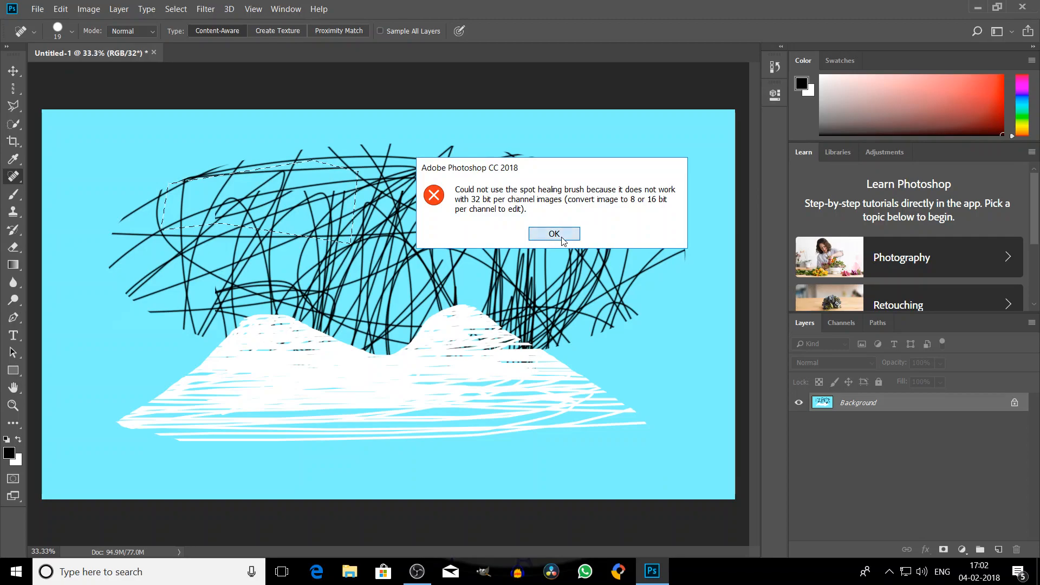
- Fill the polygonal selection with dense overlapping black strokes using the 13 px Brush
left_click(18, 198)
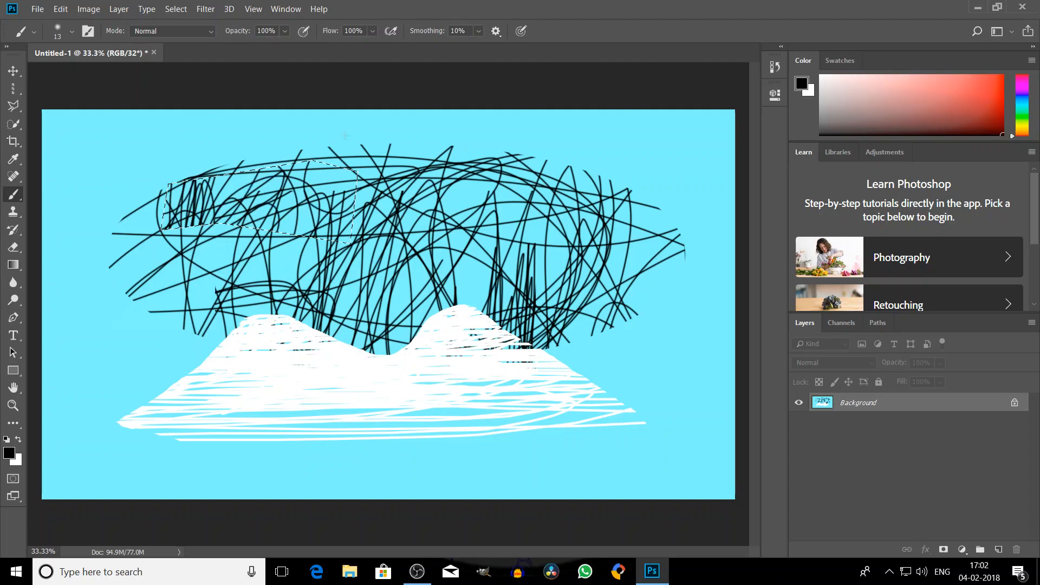
left_click_drag(355, 254, 331, 258)
mouse_move(309, 197)
left_mouse_down()
mouse_move(320, 201)
mouse_move(166, 206)
mouse_move(251, 172)
mouse_move(153, 207)
mouse_move(224, 161)
left_mouse_up()
mouse_move(194, 198)
left_mouse_down()
mouse_move(217, 210)
mouse_move(282, 194)
mouse_move(253, 200)
mouse_move(268, 153)
mouse_move(303, 150)
mouse_move(303, 179)
left_mouse_up()
mouse_move(281, 241)
left_mouse_down()
mouse_move(179, 191)
mouse_move(341, 216)
mouse_move(312, 173)
mouse_move(290, 220)
mouse_move(328, 206)
mouse_move(317, 184)
left_mouse_up()
mouse_move(218, 192)
left_mouse_down()
mouse_move(215, 246)
mouse_move(144, 223)
left_mouse_up()
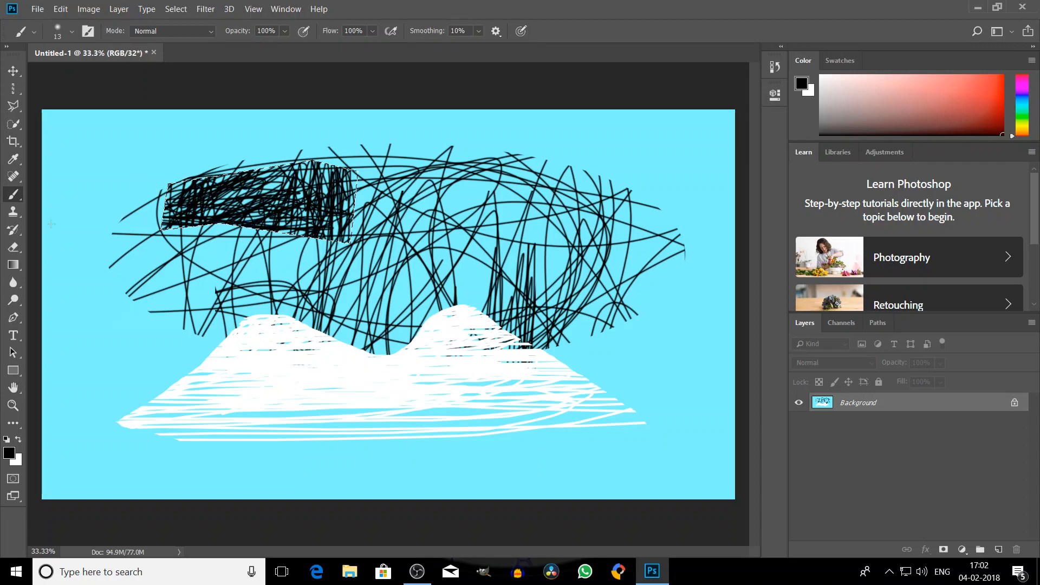
left_click_drag(288, 202, 289, 193)
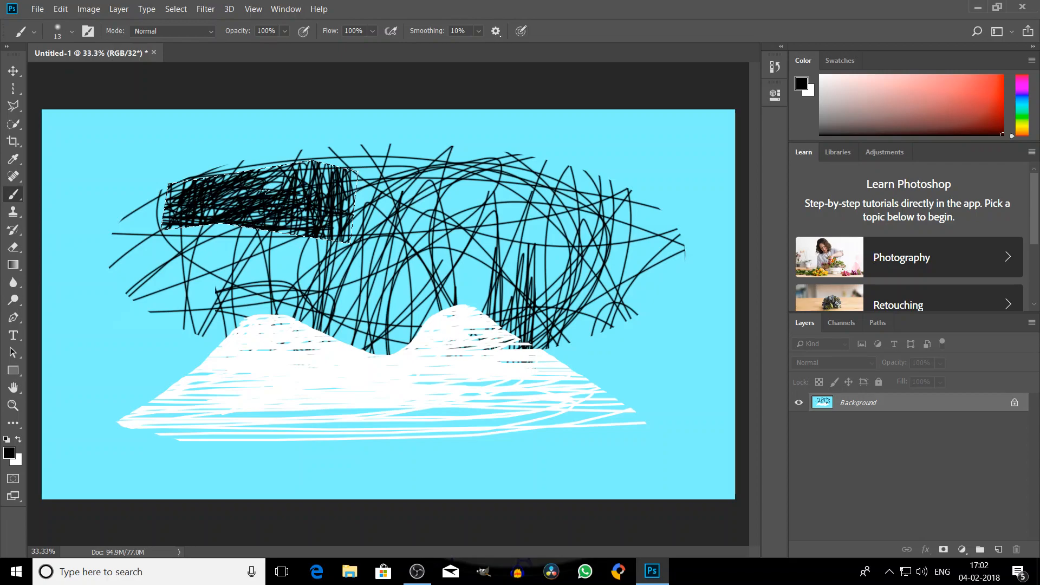
- Crop the canvas closely around the scribbles and white hills, trimming the cyan margin on all four sides
left_click(13, 159)
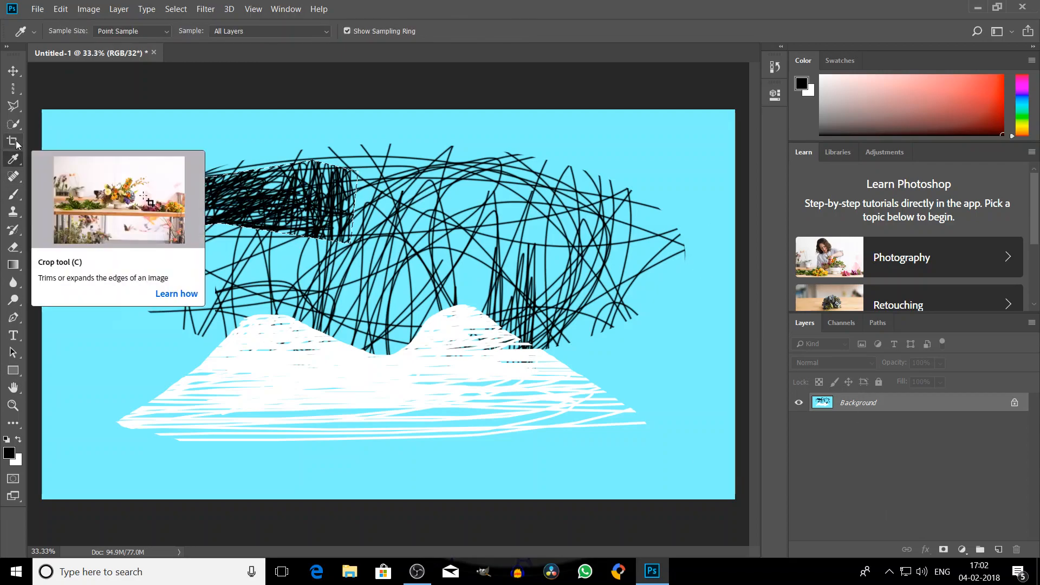
left_click(17, 143)
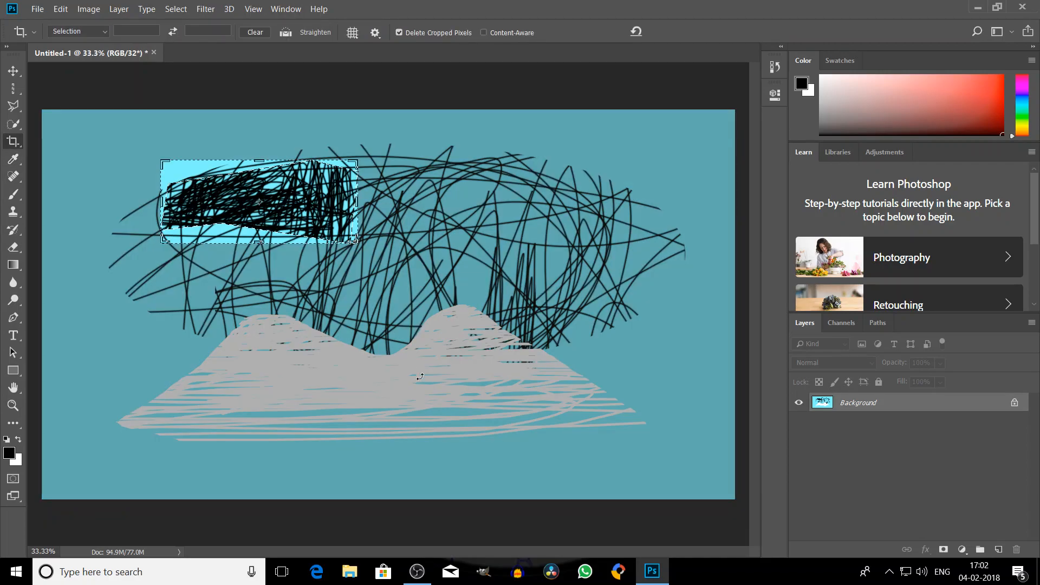
left_click_drag(358, 241, 554, 380)
left_click_drag(588, 552, 497, 552)
left_click_drag(757, 389, 759, 335)
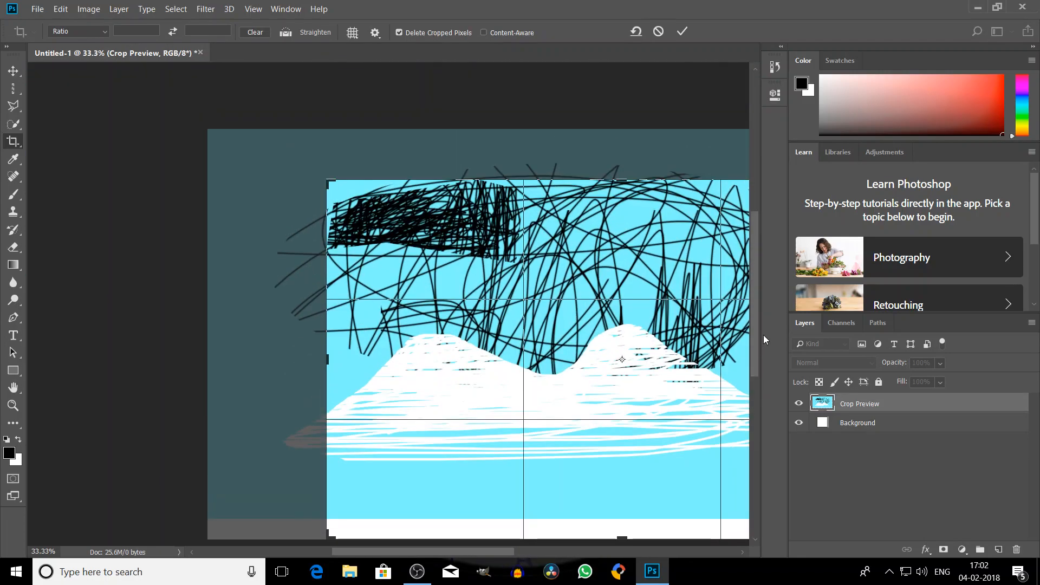
left_click_drag(327, 183, 297, 173)
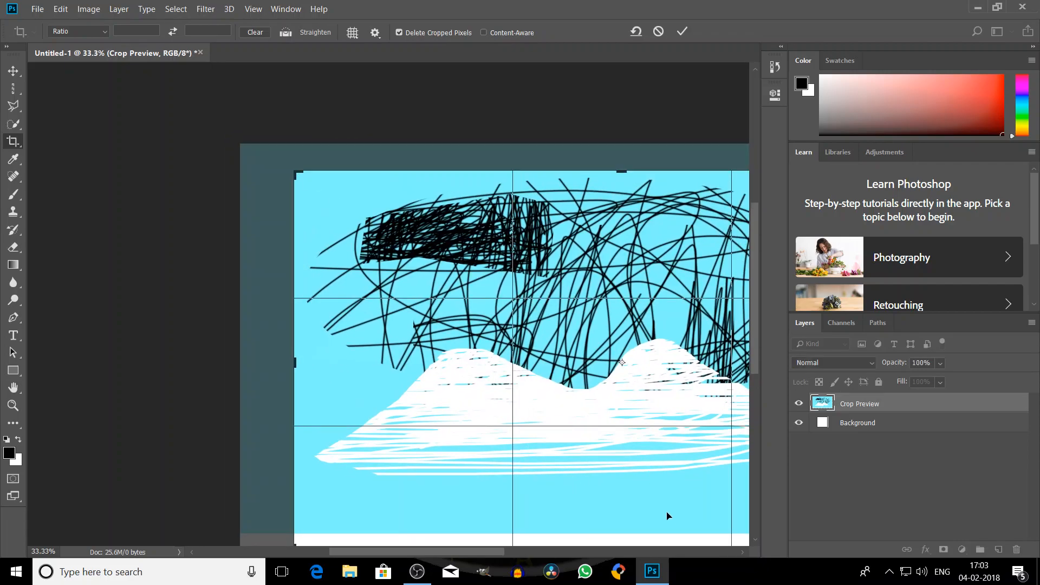
scroll(596, 546, "down", 2)
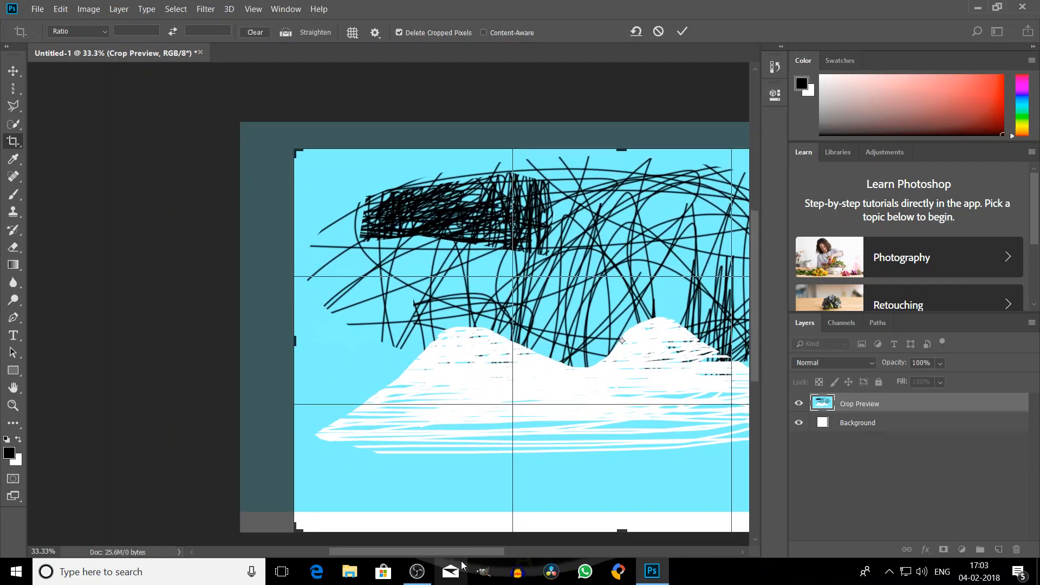
left_click_drag(472, 553, 528, 568)
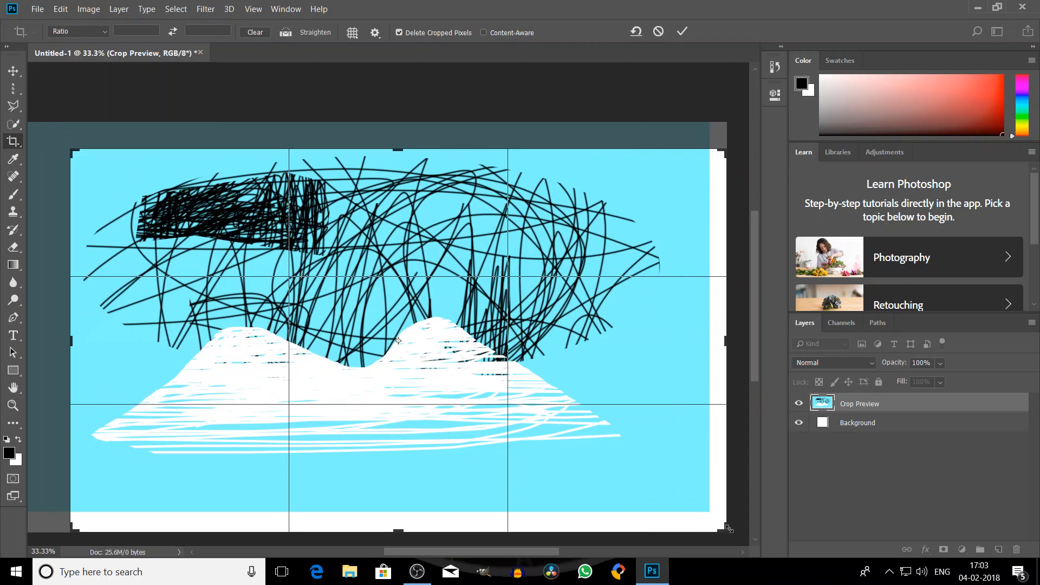
left_click_drag(727, 530, 701, 492)
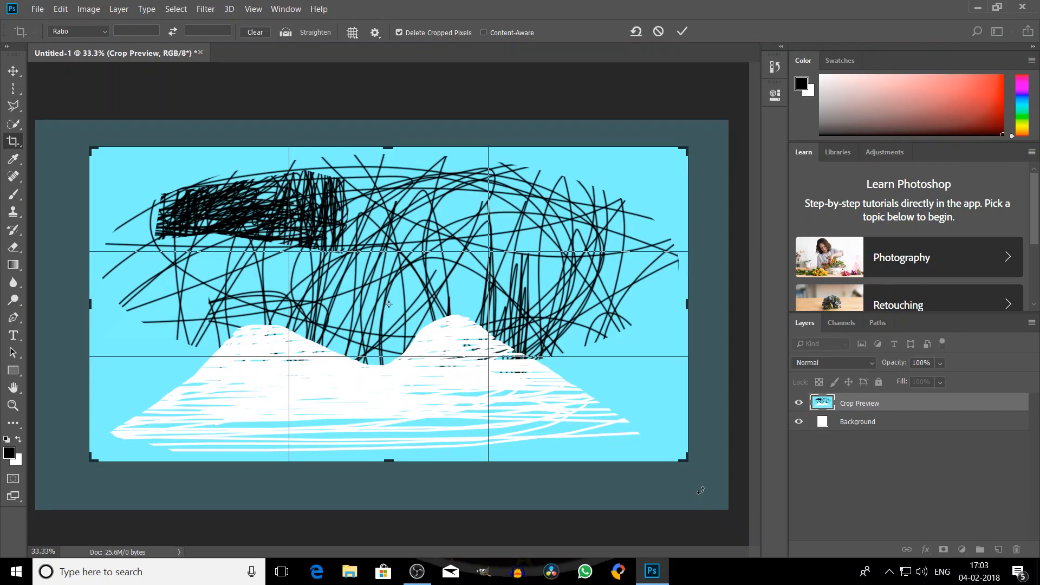
key("Return")
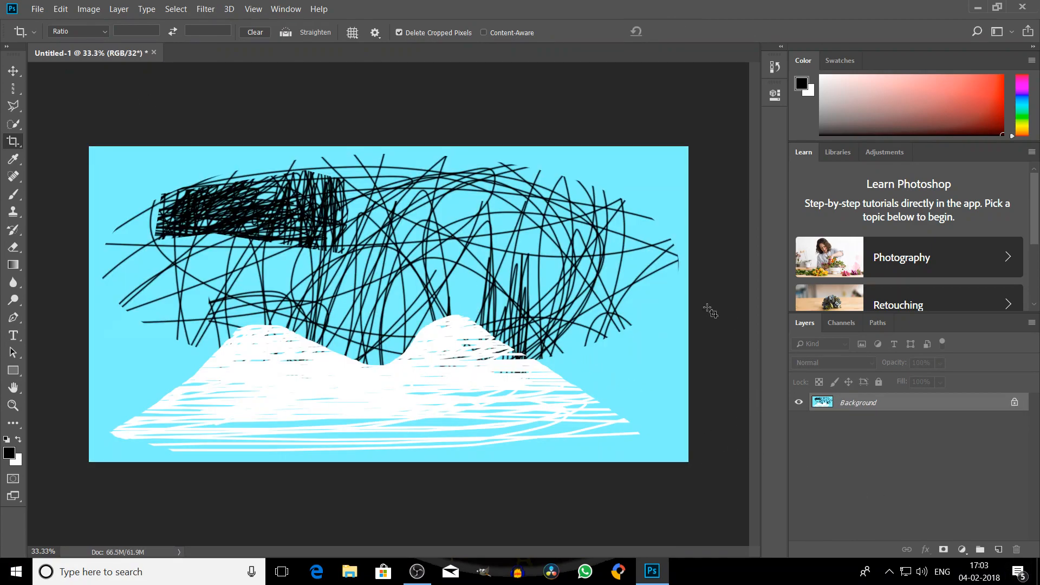
- Select most of the cyan background and the white hills with the size 30 Quick Selection tool
left_click(11, 127)
right_click(11, 127)
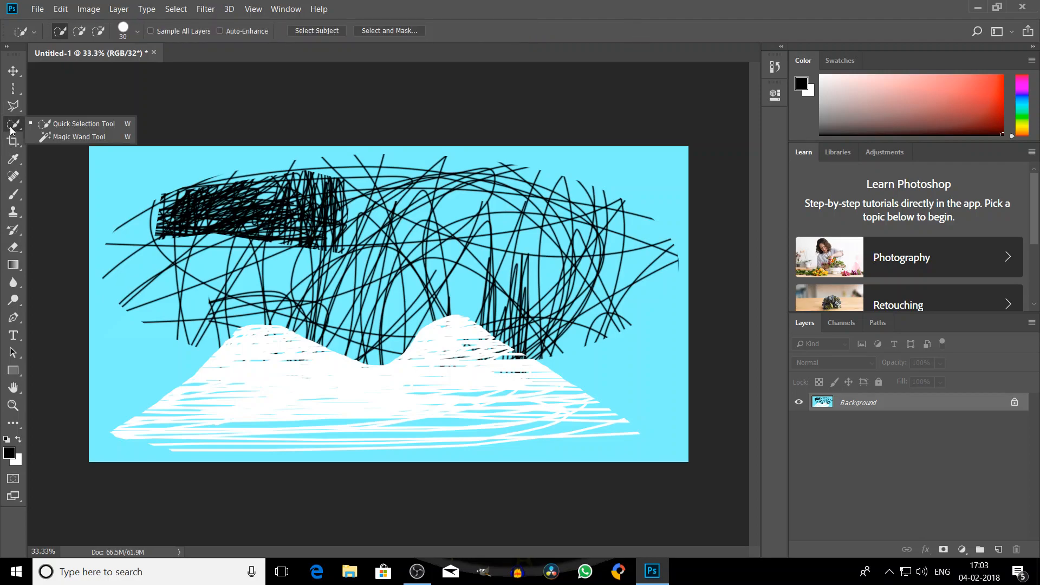
left_click(41, 128)
mouse_move(142, 268)
left_mouse_down()
mouse_move(136, 298)
mouse_move(158, 406)
mouse_move(510, 437)
mouse_move(604, 381)
mouse_move(657, 244)
mouse_move(632, 185)
mouse_move(536, 162)
mouse_move(480, 291)
mouse_move(6, 209)
left_mouse_up()
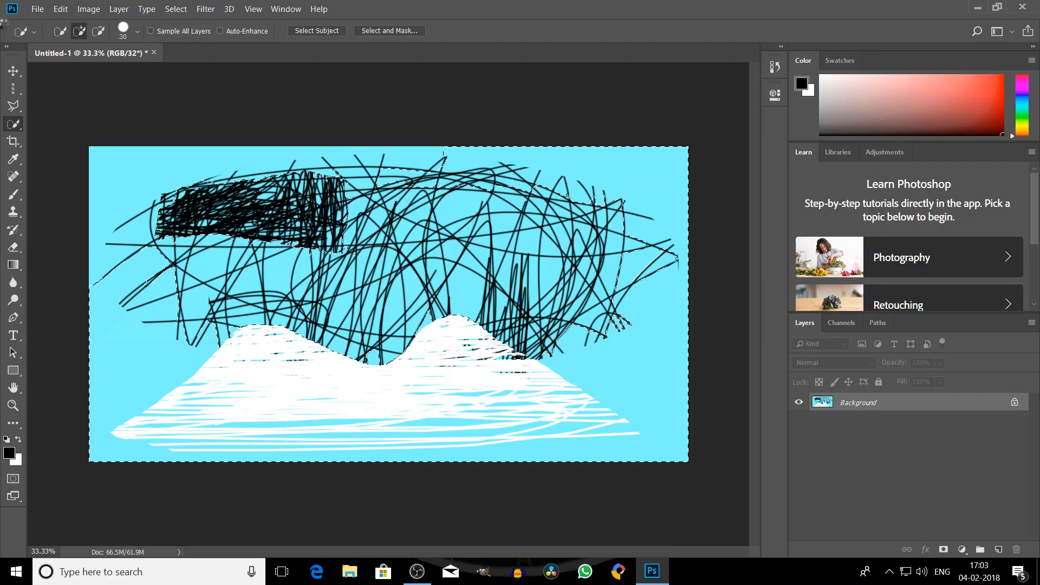
- Switch to the Magic Wand and shift the selection outline to the right and down past the canvas edges
right_click(23, 122)
left_click(48, 139)
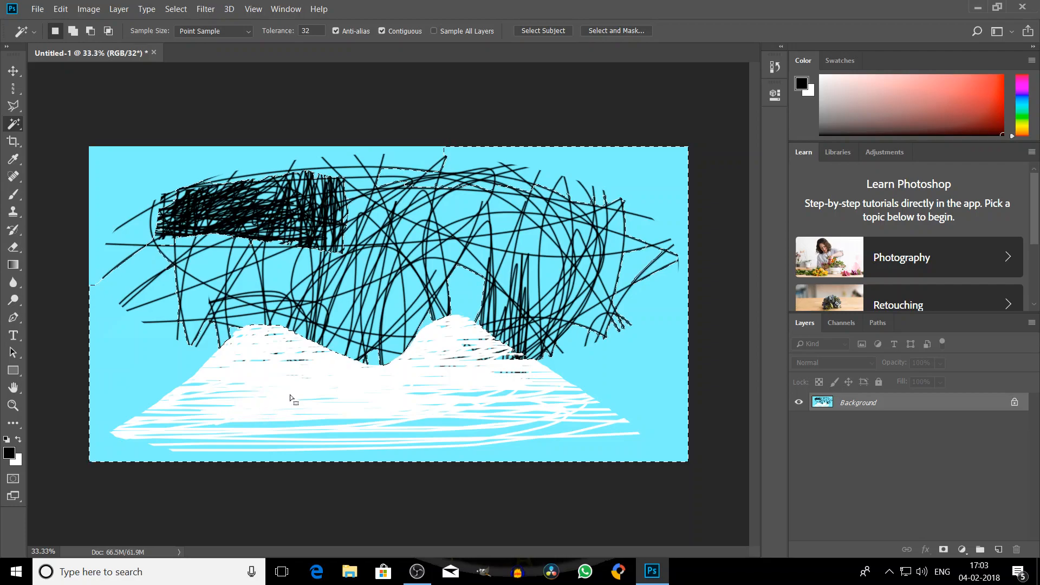
left_click_drag(290, 395, 619, 386)
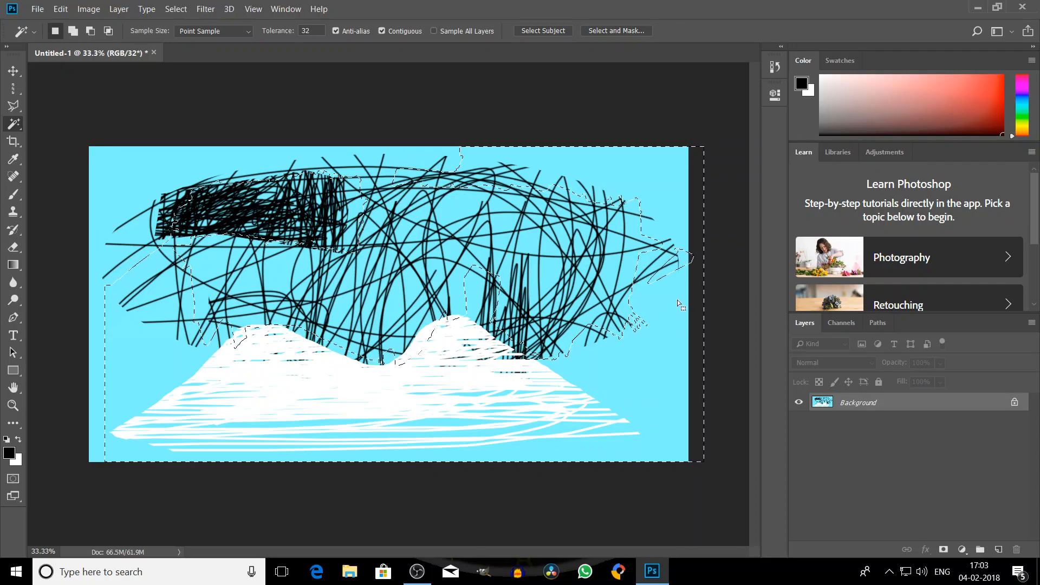
left_click_drag(125, 353, 170, 445)
- Try to select areas by colour around the white hills with the Magic Wand at tolerance 32
left_click(526, 361)
left_click(557, 234)
left_click(649, 353)
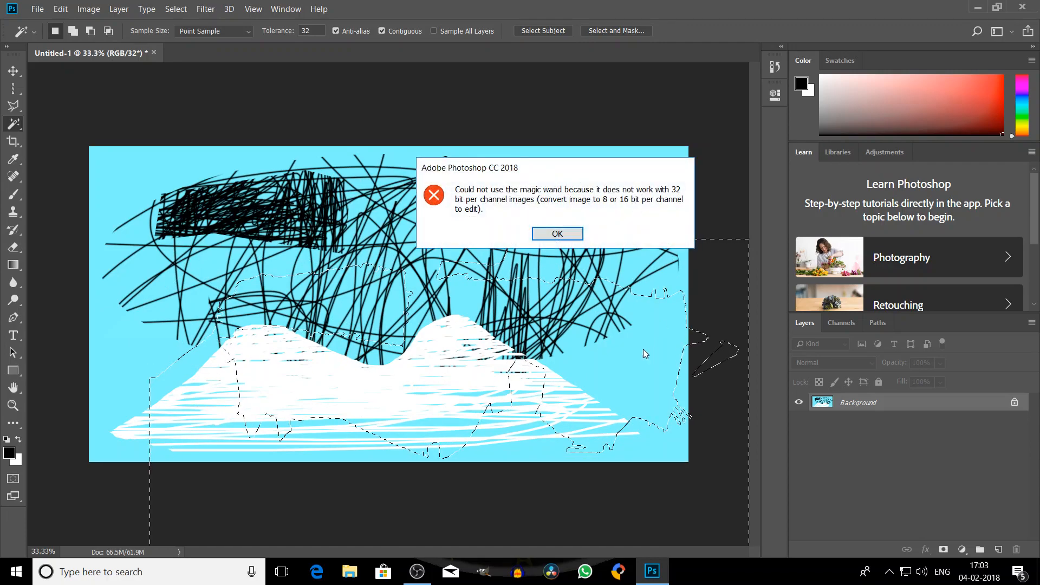
left_click(558, 234)
left_click(487, 328)
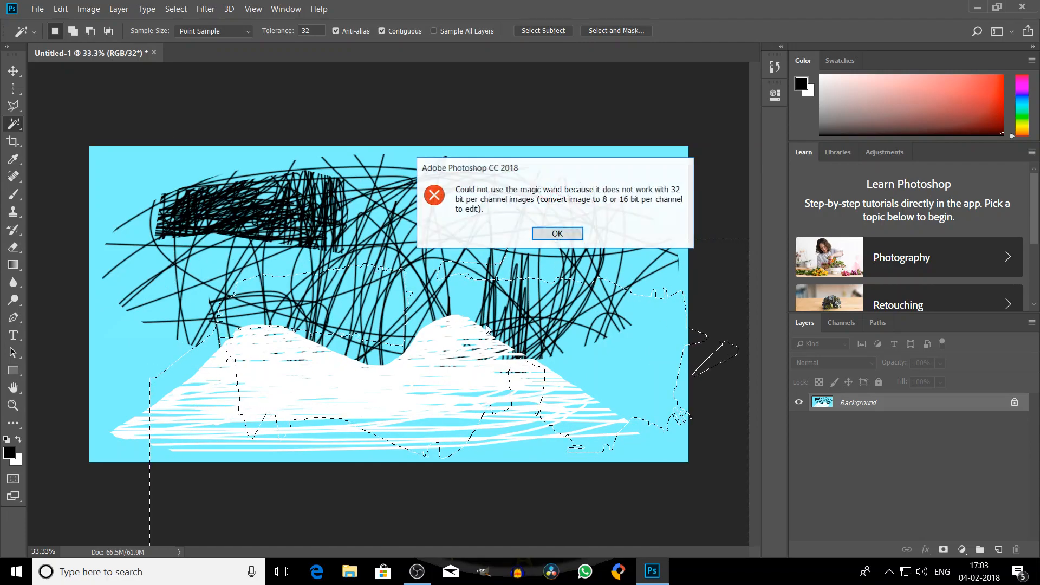
key("Return")
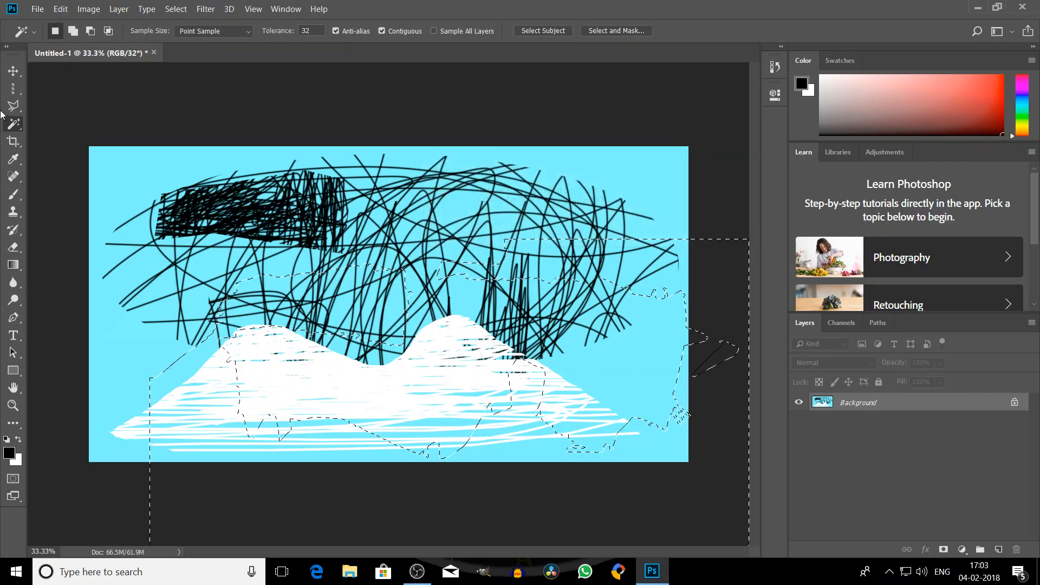
left_click(13, 141)
left_click_drag(566, 365, 519, 313)
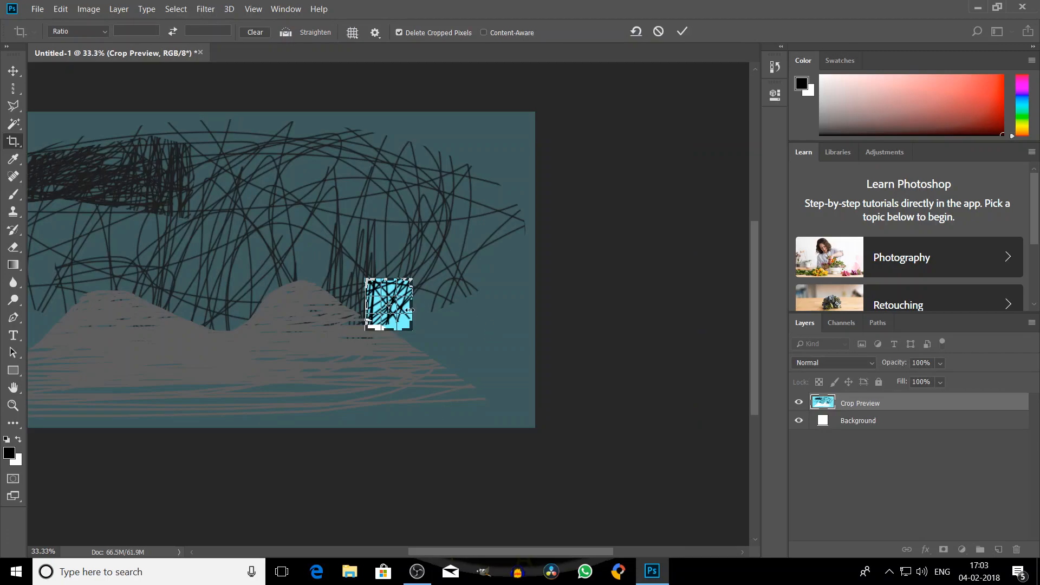
left_click(12, 195)
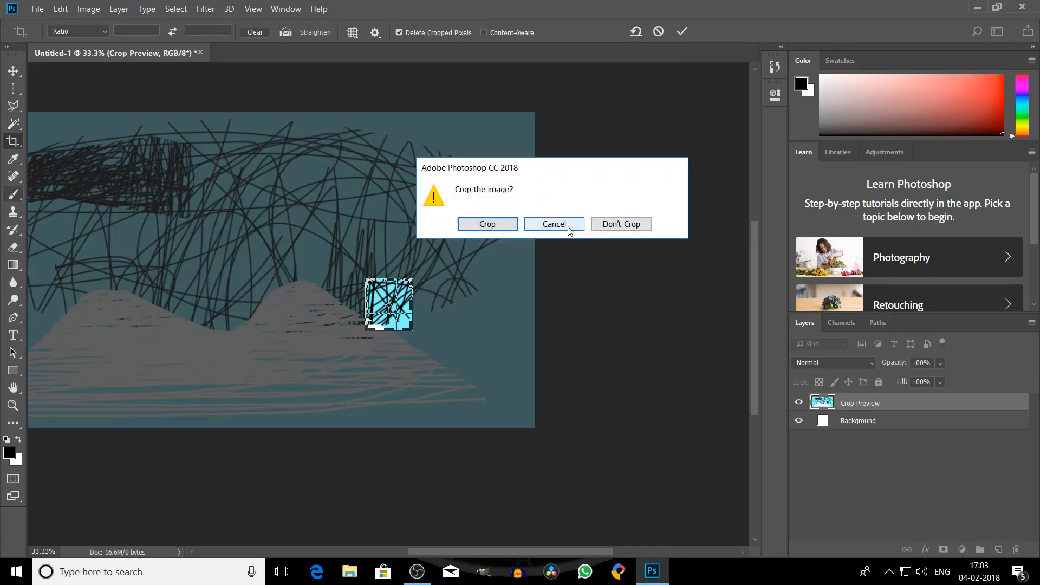
left_click(555, 224)
left_click(13, 177)
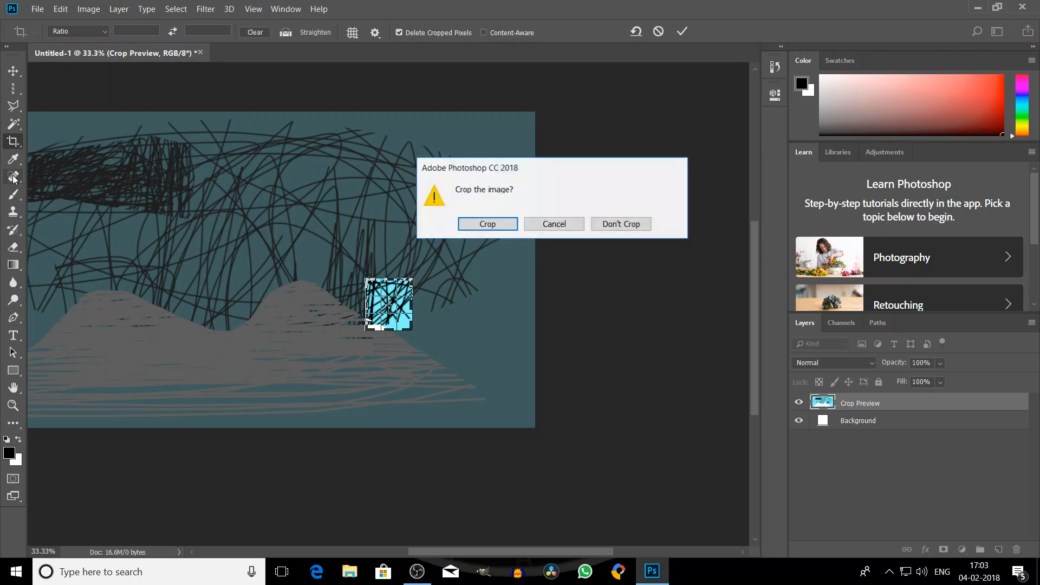
left_click(621, 224)
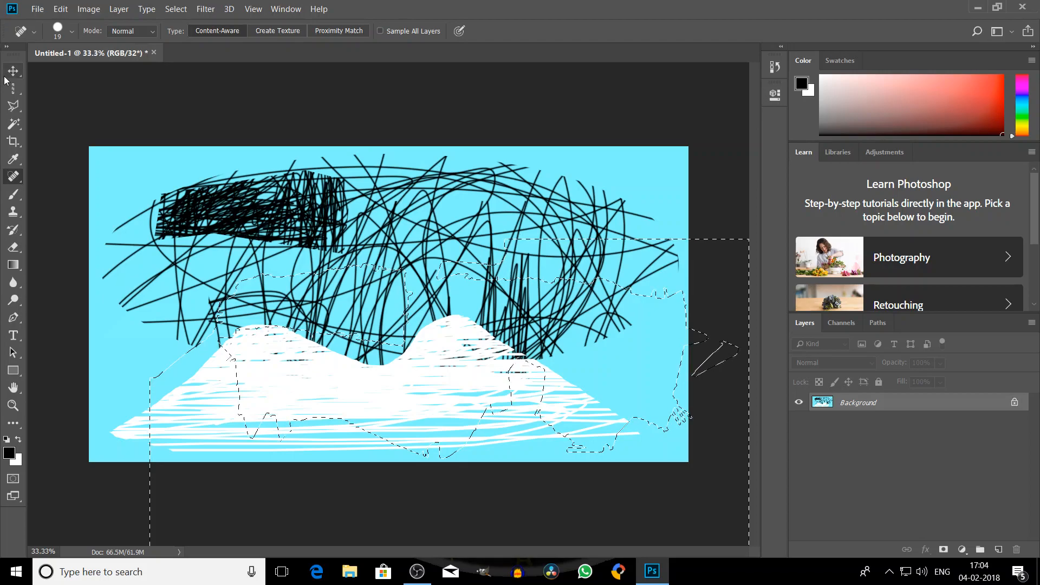
- Switch to the Single Column Marquee tool and clear the shifted selection
left_click(14, 105)
right_click(13, 89)
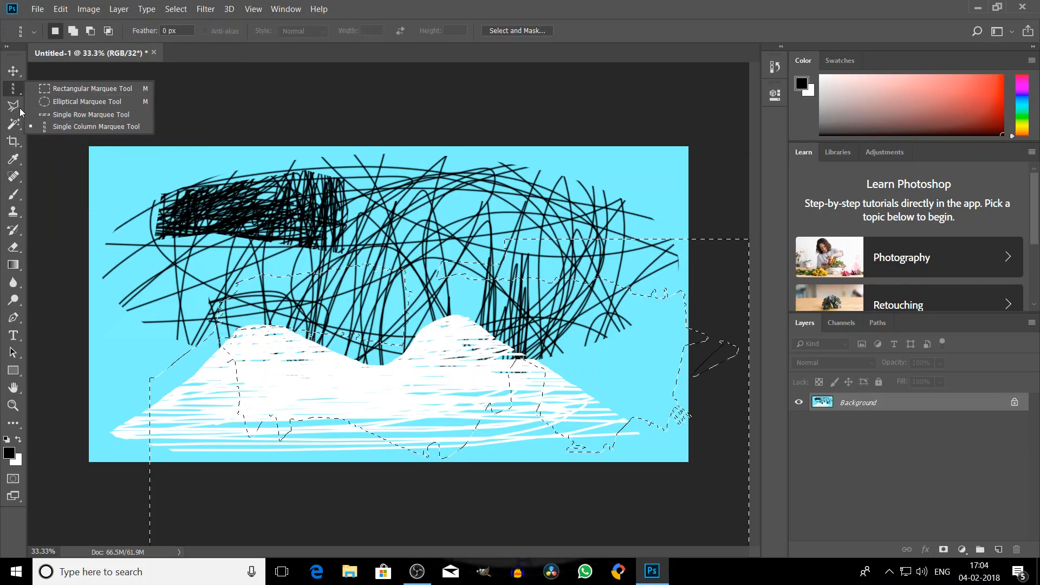
left_click(65, 129)
key("ctrl+d")
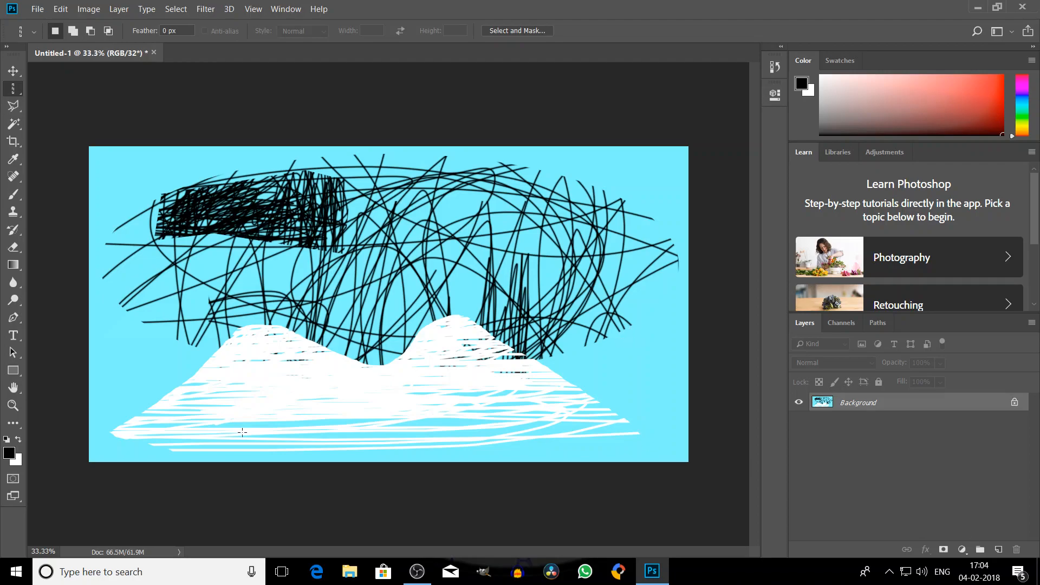
- Try to recolour the lower edge of the white hills with the Color Replacement tool at 30% tolerance
left_click(20, 191)
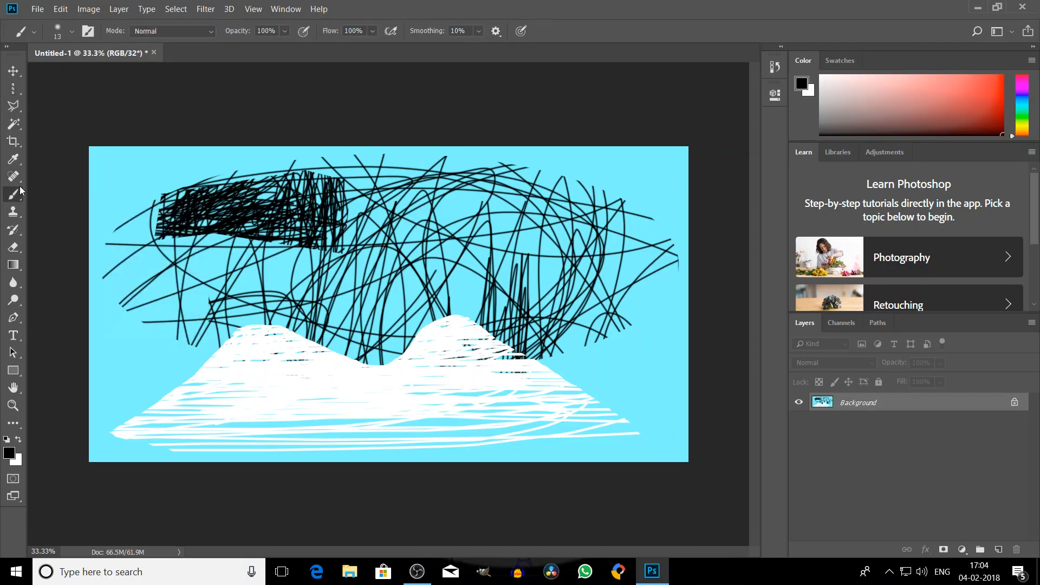
right_click(20, 190)
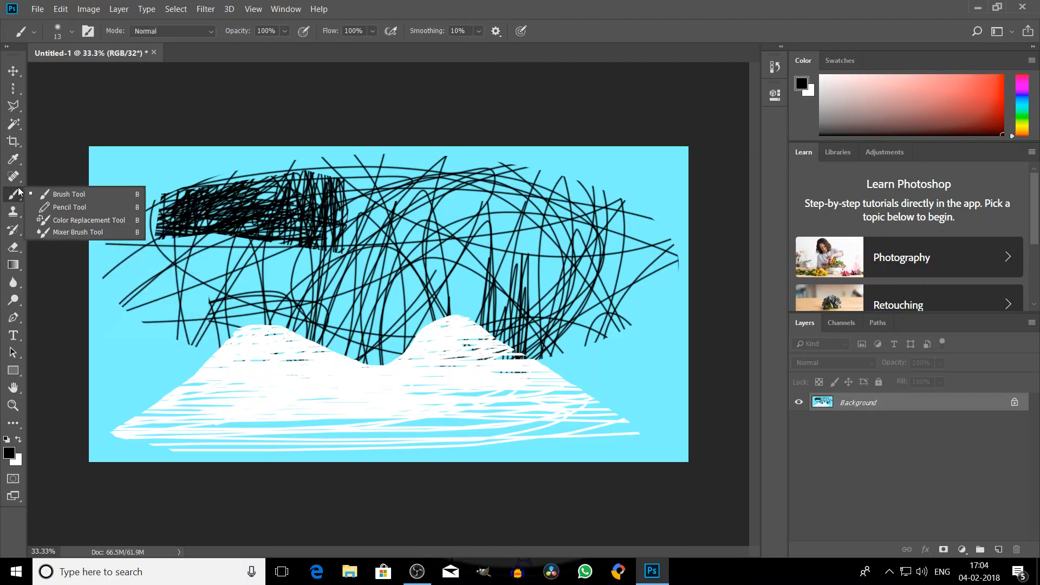
left_click(82, 220)
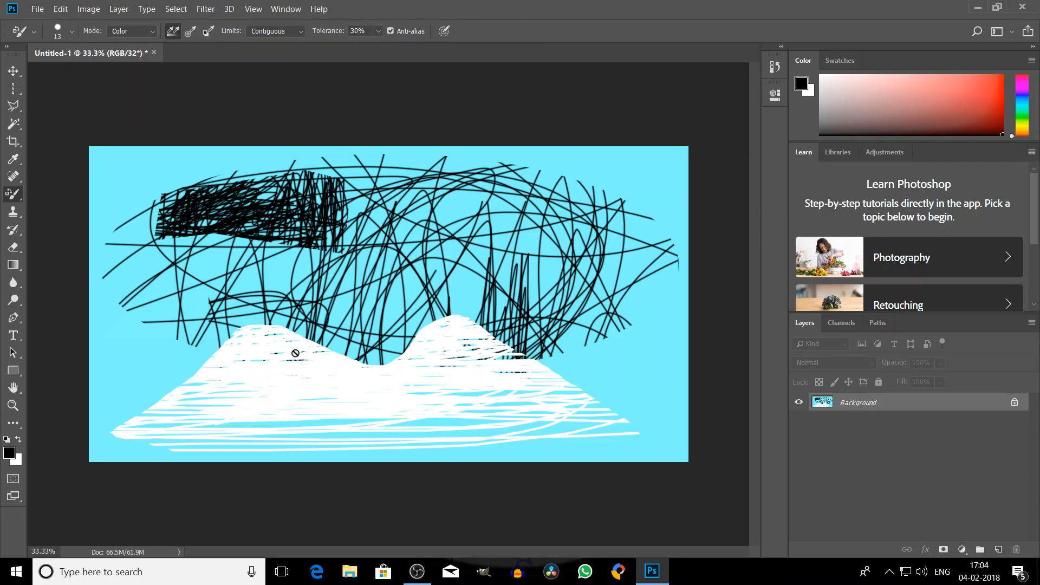
left_click(610, 384)
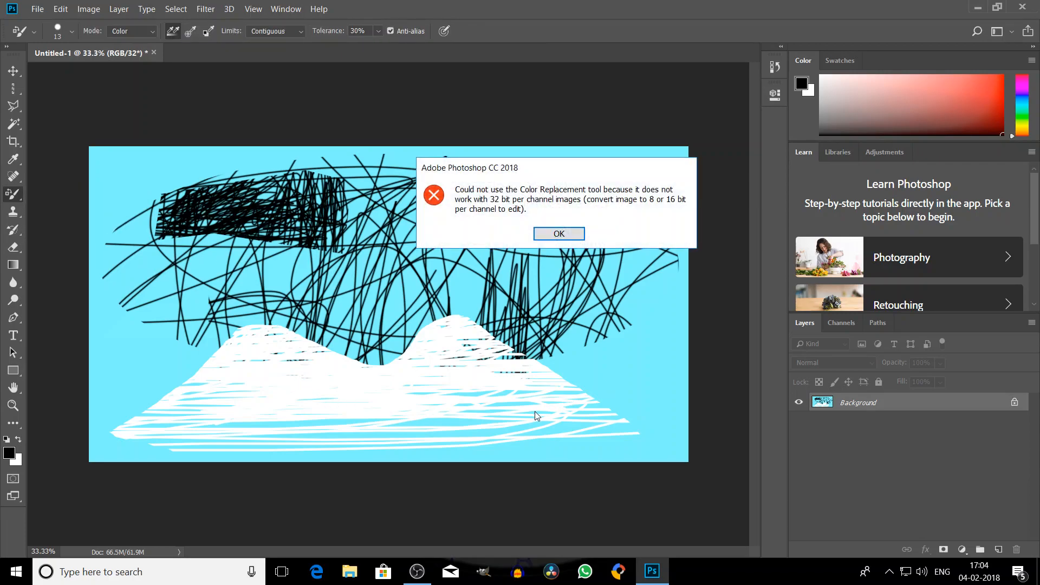
left_click(583, 234)
left_click(13, 231)
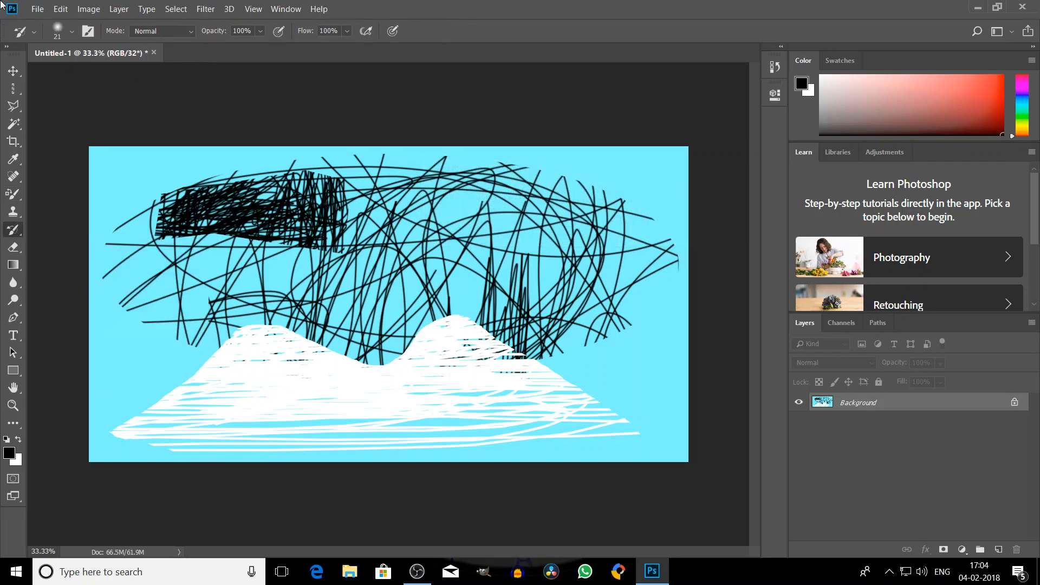
left_click(39, 9)
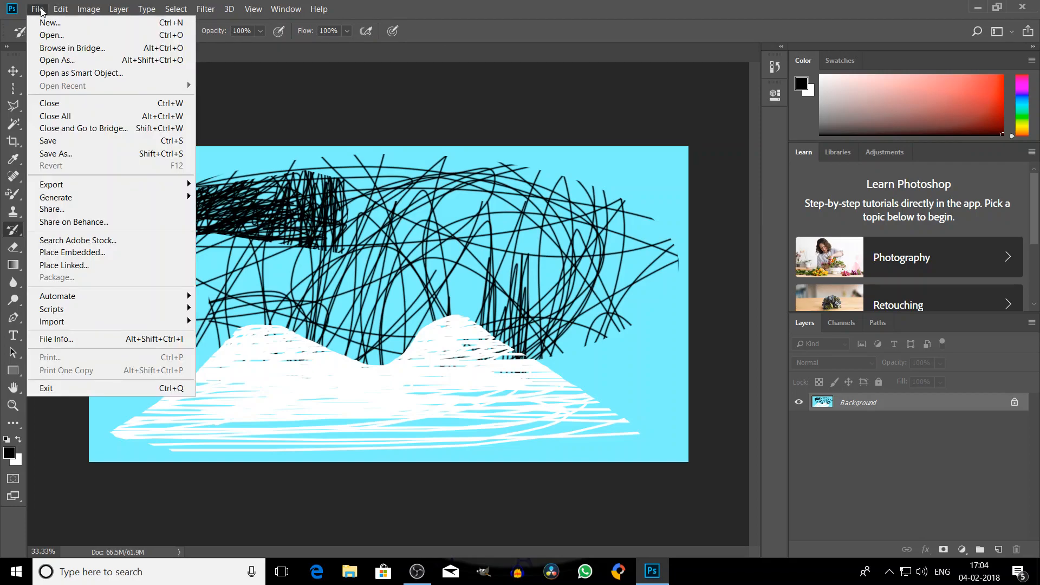
left_click(41, 10)
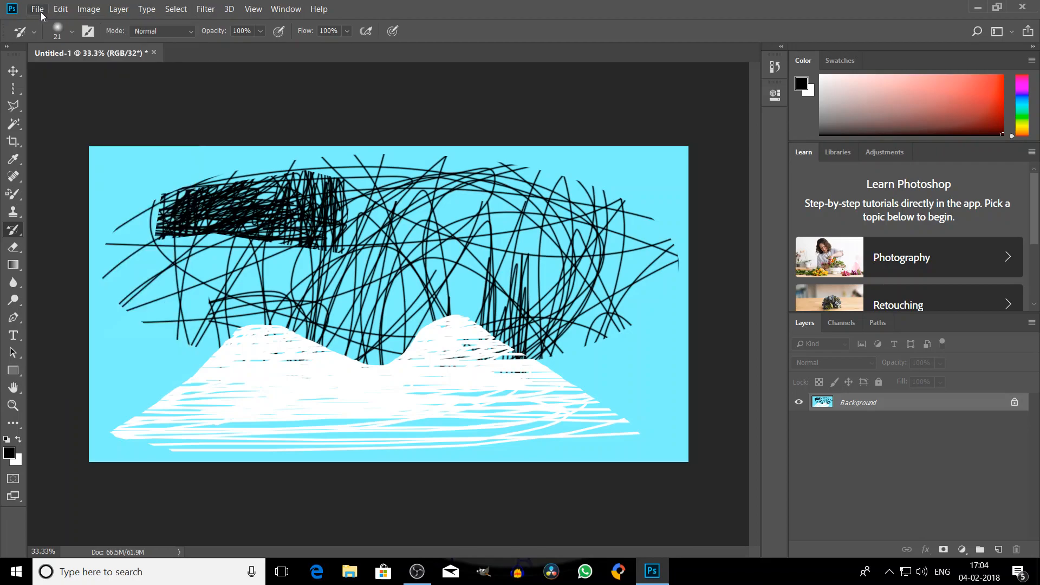
- Select a rectangular area over the black scribbles above the hills and erase inside it with the size 13 Eraser
left_click(14, 247)
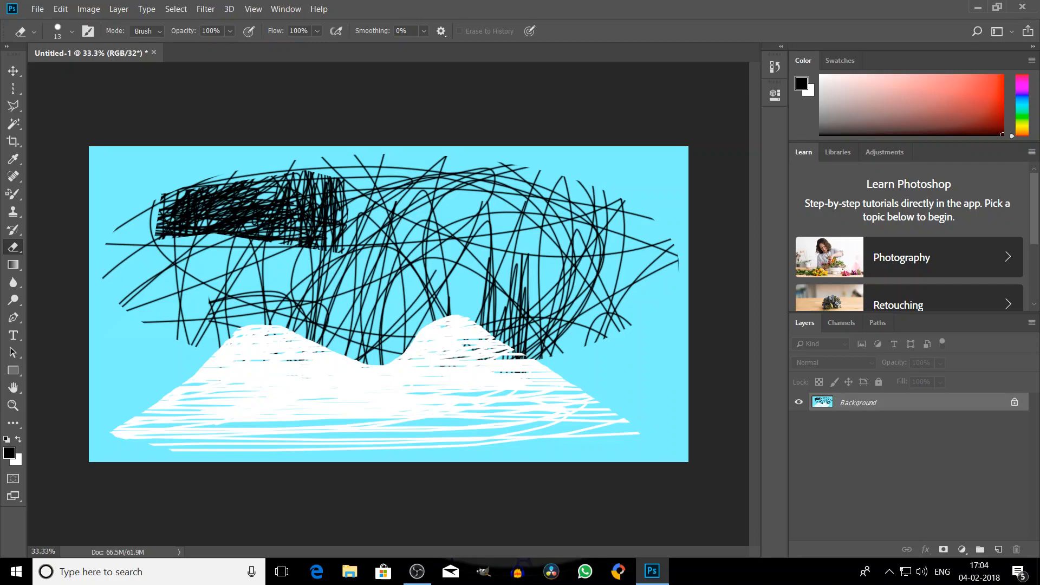
left_click(13, 88)
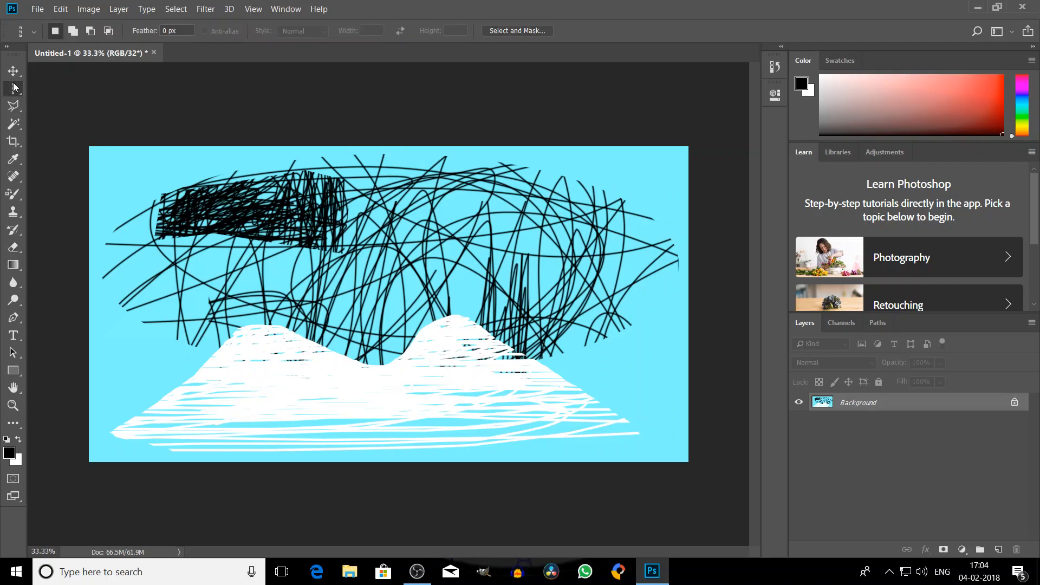
left_click(50, 93)
left_click_drag(195, 223, 392, 341)
left_click(13, 247)
mouse_move(260, 227)
left_mouse_down()
mouse_move(217, 303)
mouse_move(303, 315)
mouse_move(246, 359)
mouse_move(311, 325)
mouse_move(216, 293)
mouse_move(473, 393)
left_mouse_up()
mouse_move(367, 295)
left_mouse_down()
mouse_move(346, 354)
mouse_move(426, 356)
mouse_move(489, 328)
left_mouse_up()
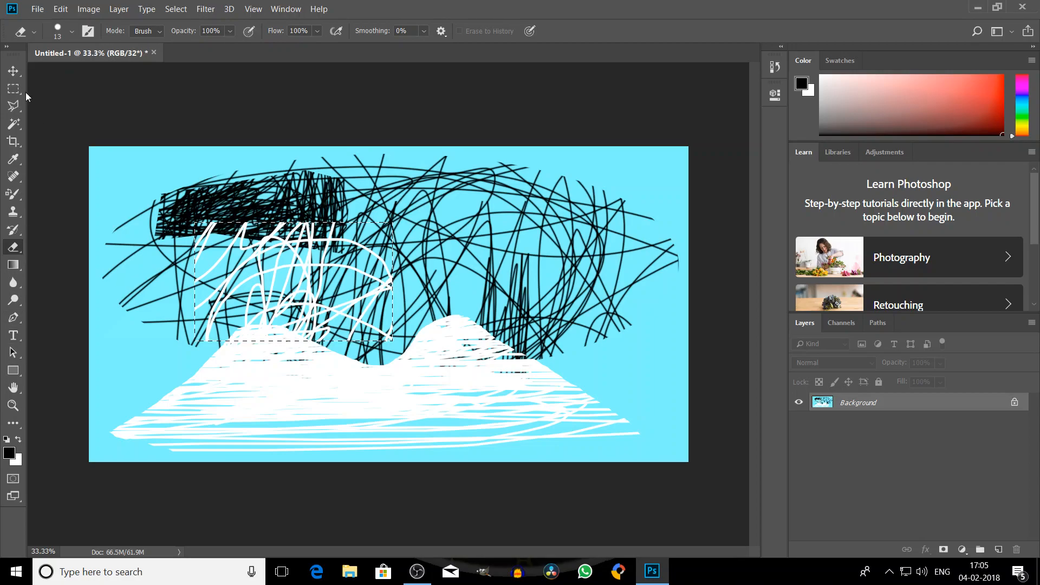
- Switch to the Blur tool and close the scribbled document without saving it
left_click(20, 77)
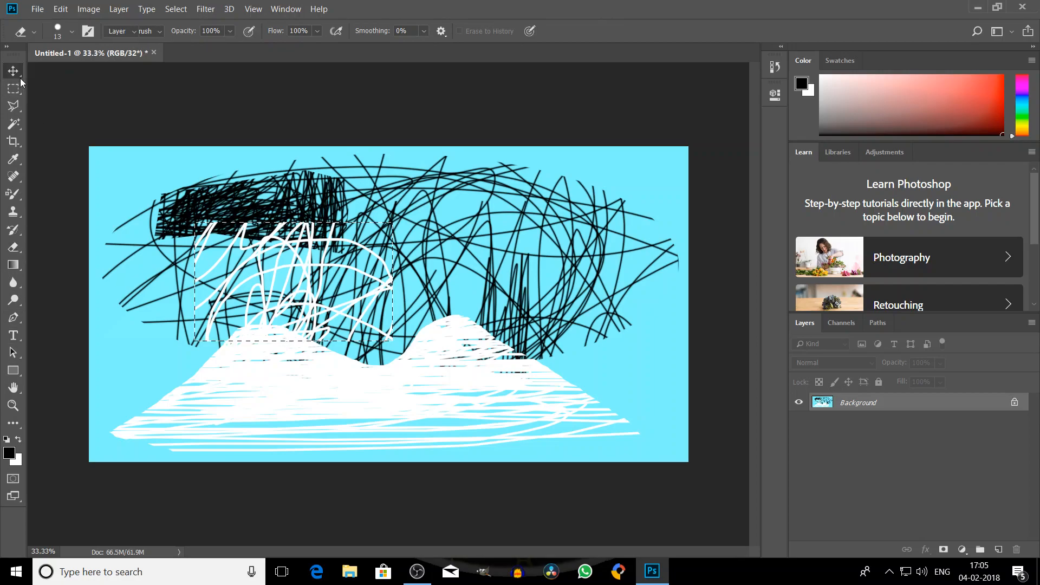
left_click(20, 281)
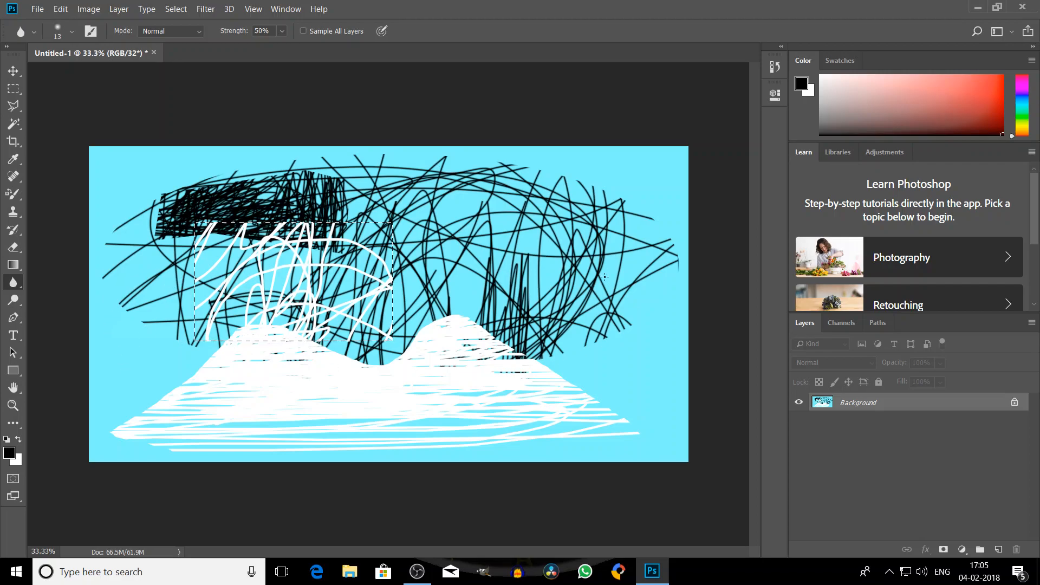
left_click(154, 52)
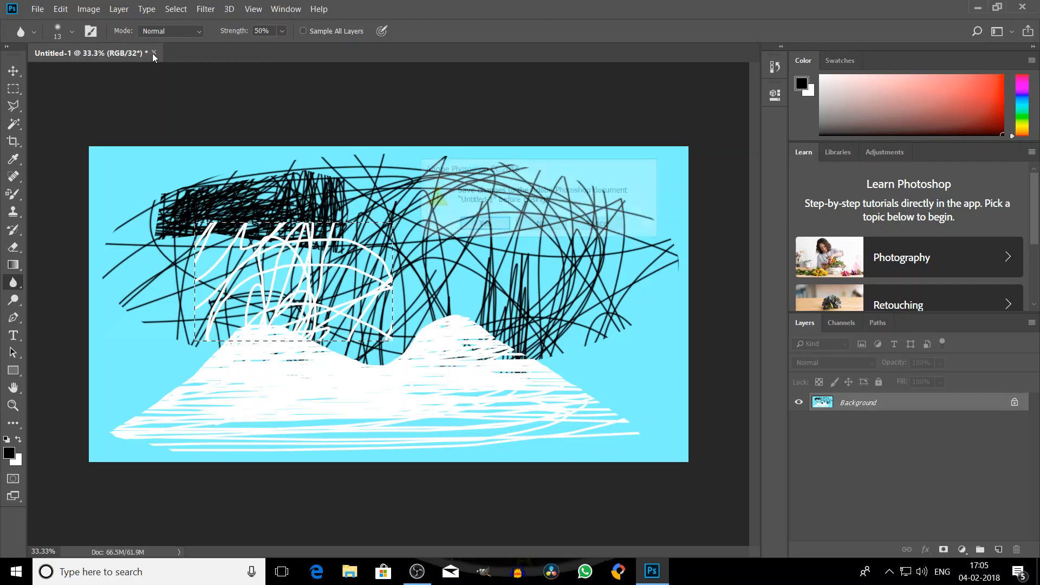
left_click(550, 232)
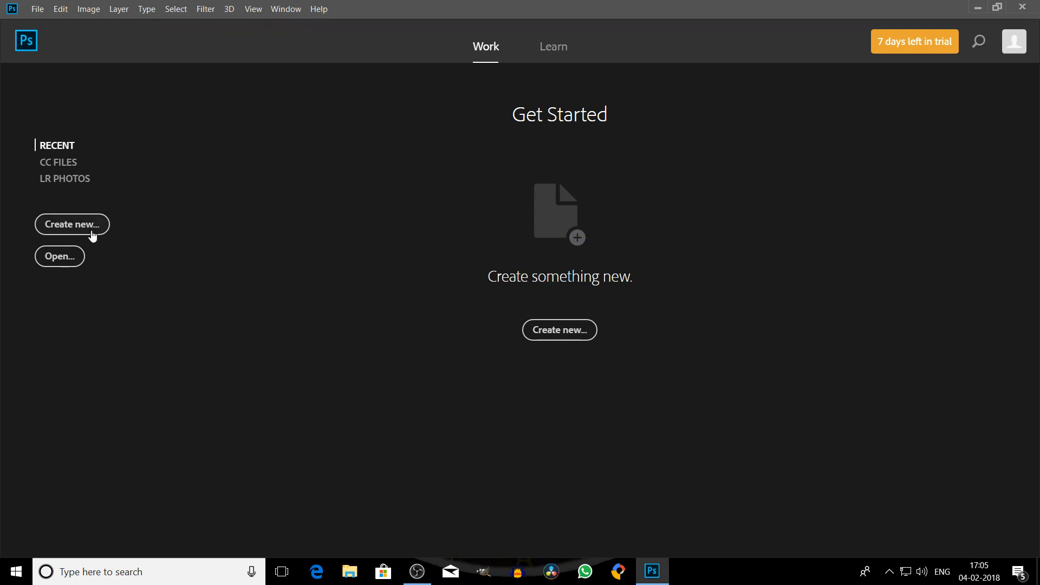
- Create a new 3840 x 2160 px RGB document at 300 pixels/inch, 8 bit, with the custom cyan background
left_click(60, 227)
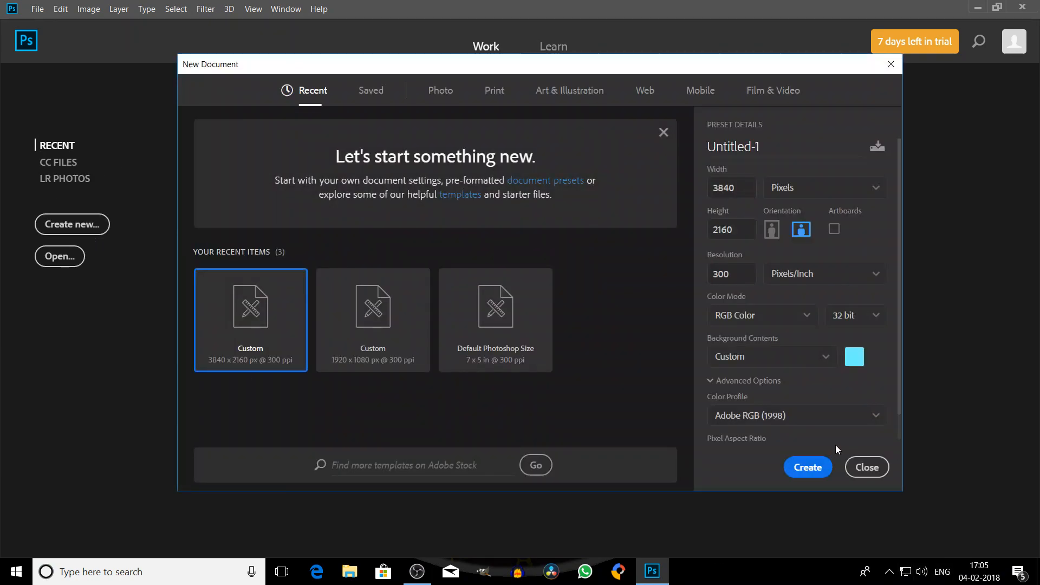
left_click(857, 318)
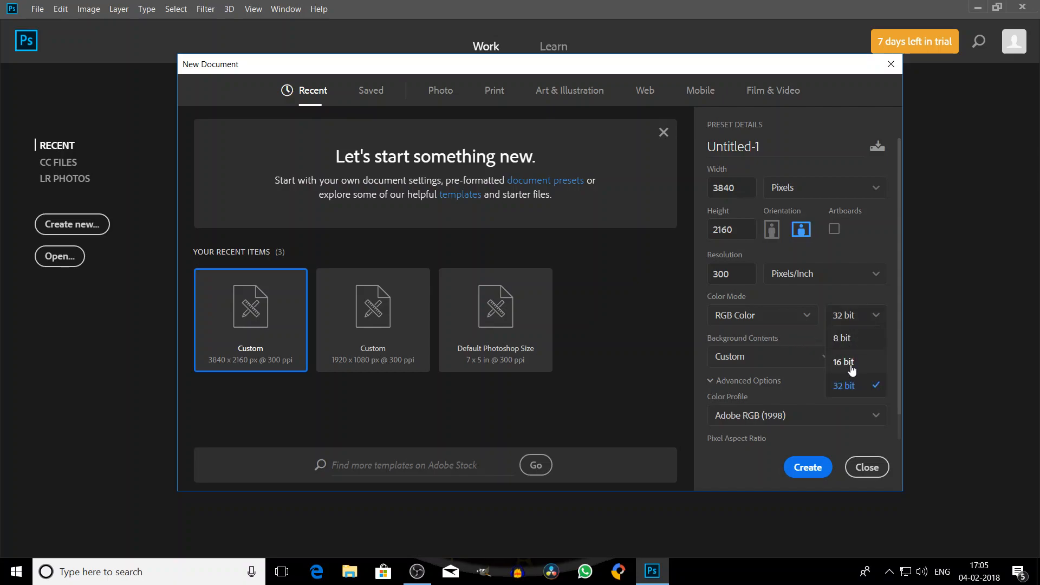
left_click(844, 337)
left_click(814, 475)
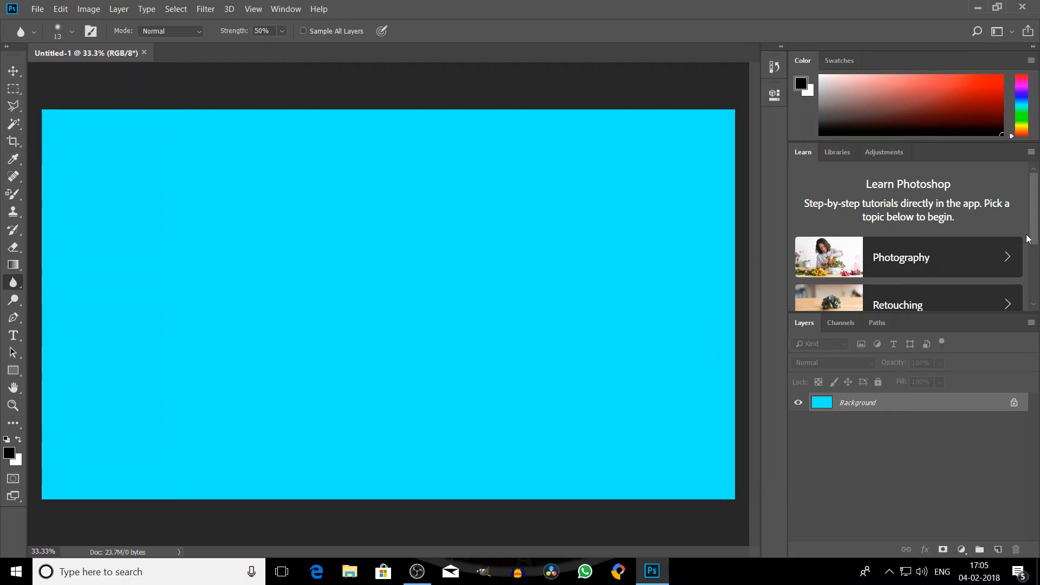
- Set the foreground colour to white and apply a linear gradient horizontally across the whole canvas
left_click_drag(862, 118, 618, 1)
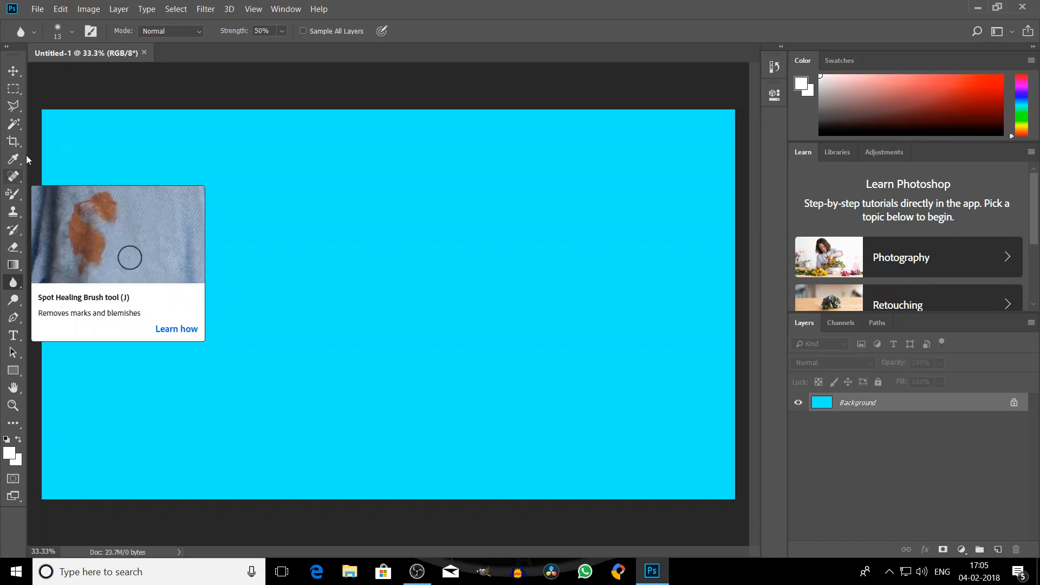
left_click(12, 265)
left_click_drag(71, 276, 704, 277)
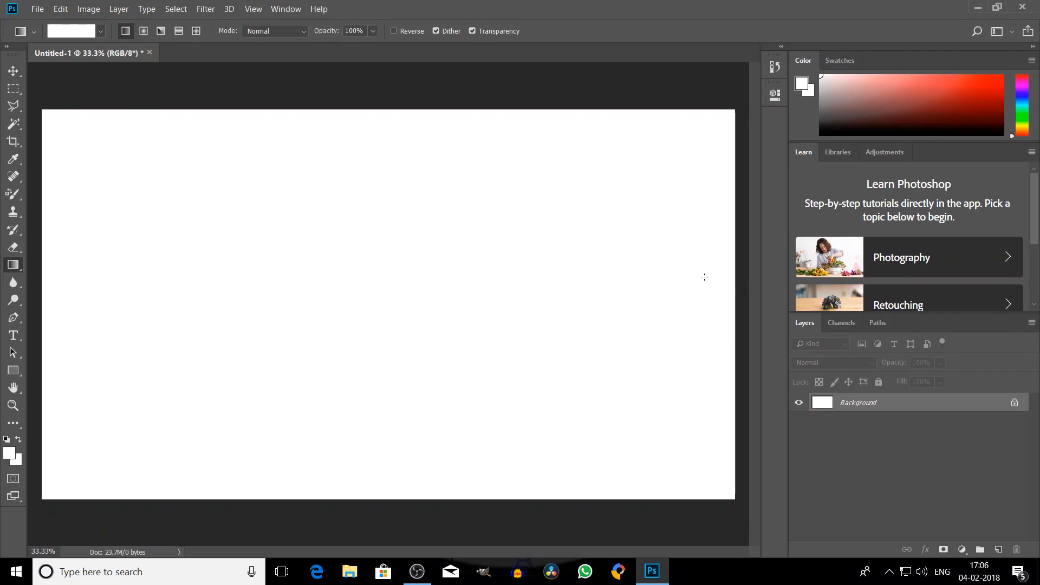
- Set the foreground colour to red and apply several horizontal red-to-white linear gradients of different lengths across the canvas
left_click_drag(906, 97, 1038, 45)
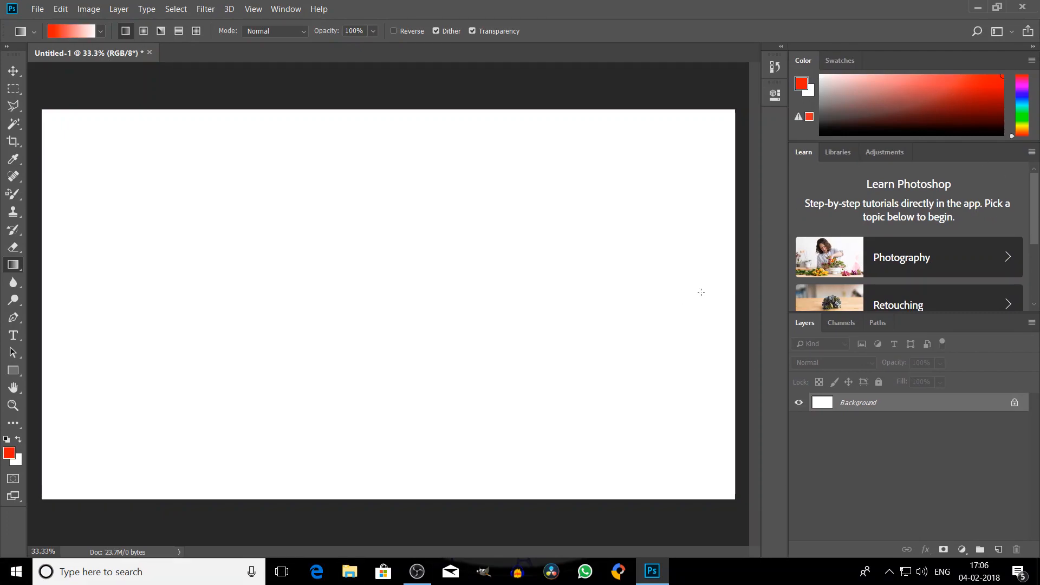
left_click_drag(45, 301, 710, 297)
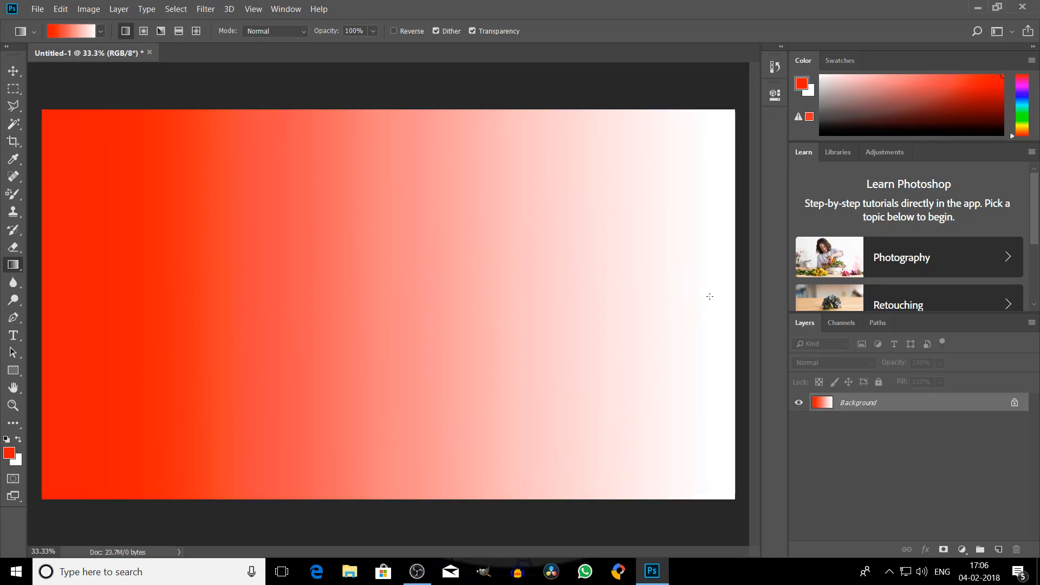
left_click_drag(176, 268, 743, 290)
left_click_drag(616, 298, 747, 298)
left_click_drag(385, 339, 714, 338)
left_click_drag(200, 336, 578, 356)
left_click_drag(146, 298, 599, 301)
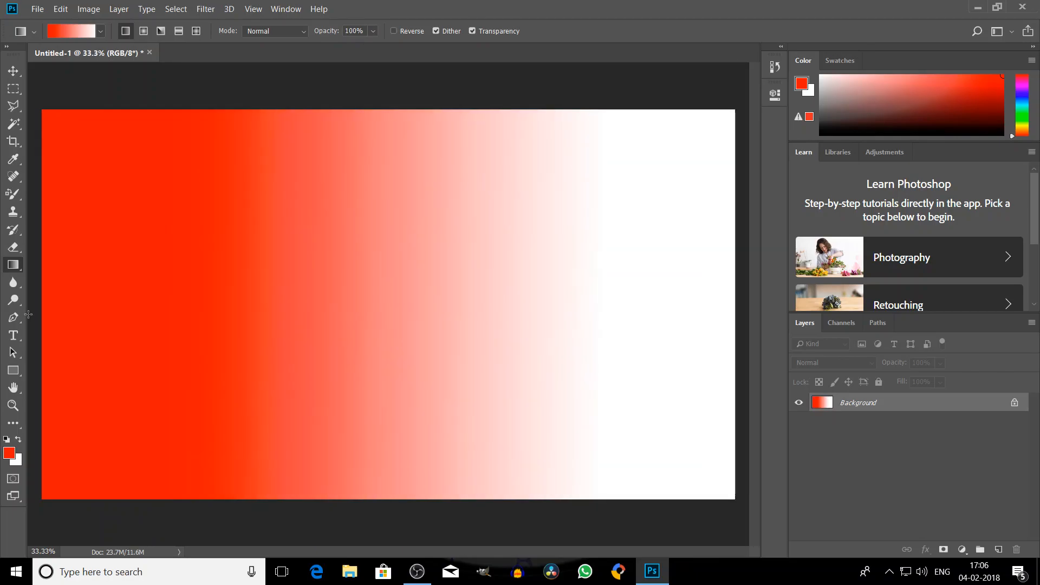
left_click_drag(49, 317, 845, 320)
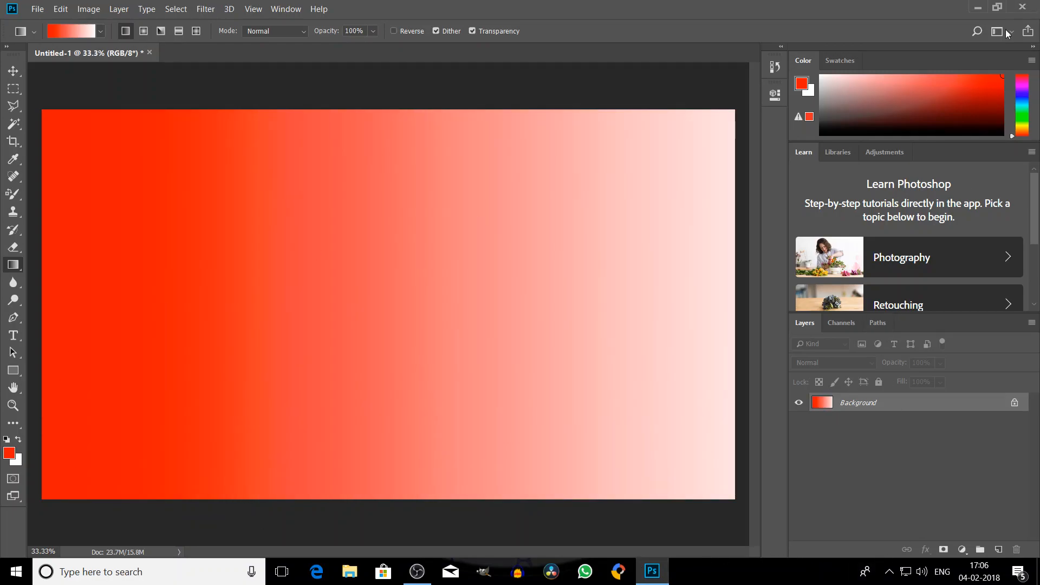
- Change the foreground colour to green and apply a short diagonal linear gradient from the canvas's upper-left area
left_click(1017, 111)
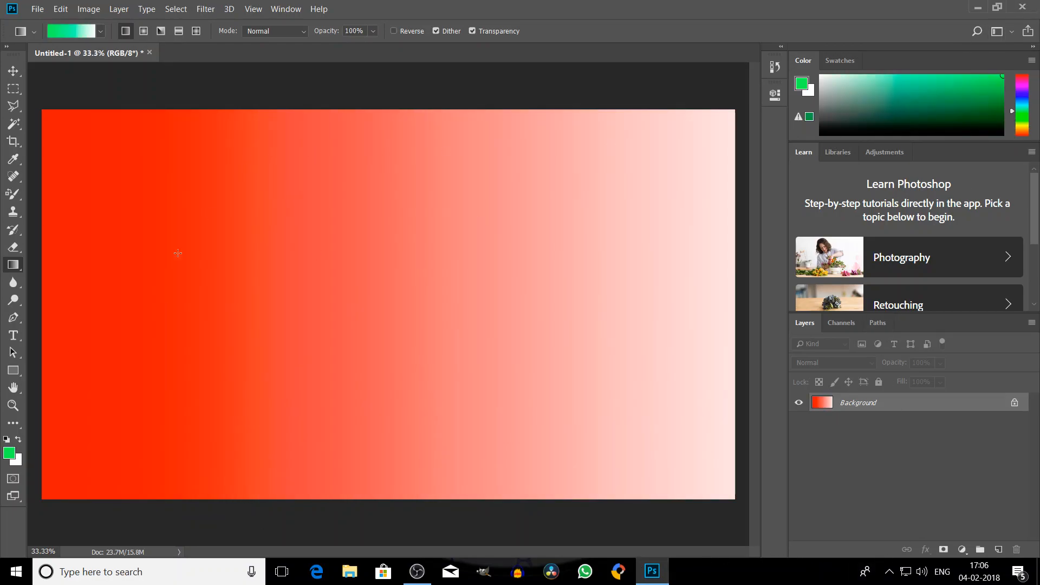
left_click_drag(103, 132, 281, 261)
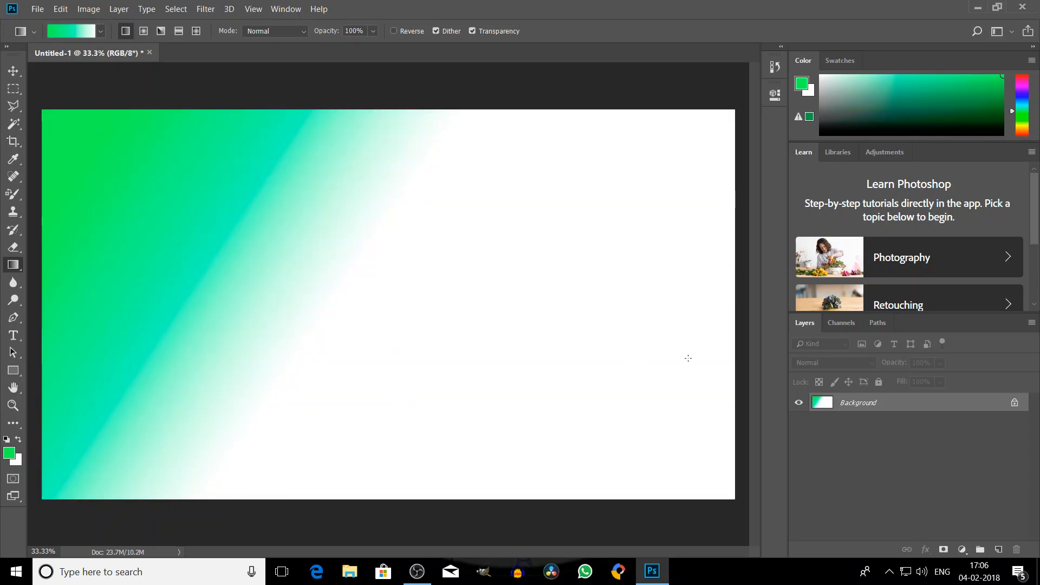
right_click(920, 437)
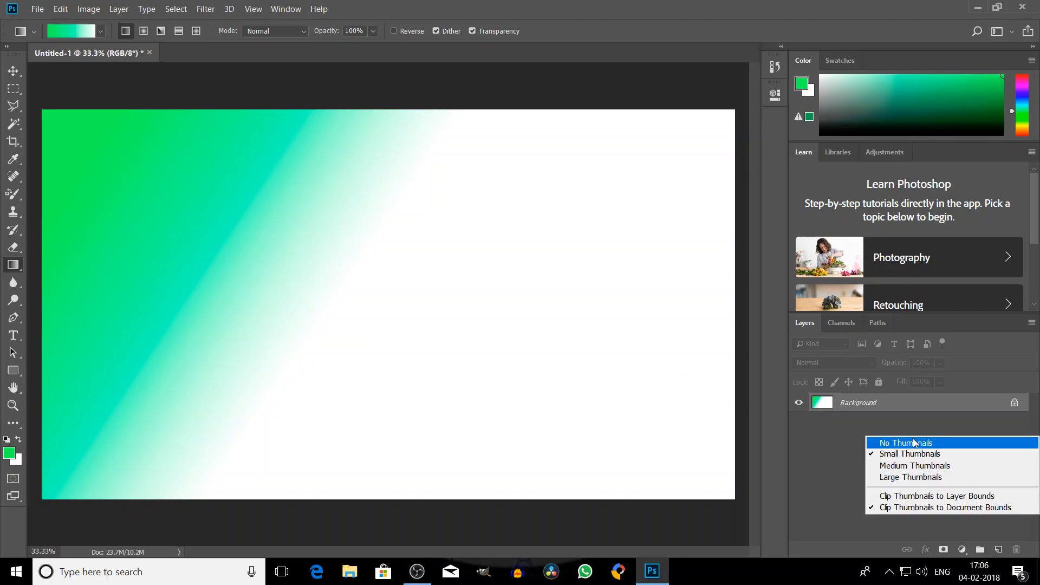
left_click(845, 451)
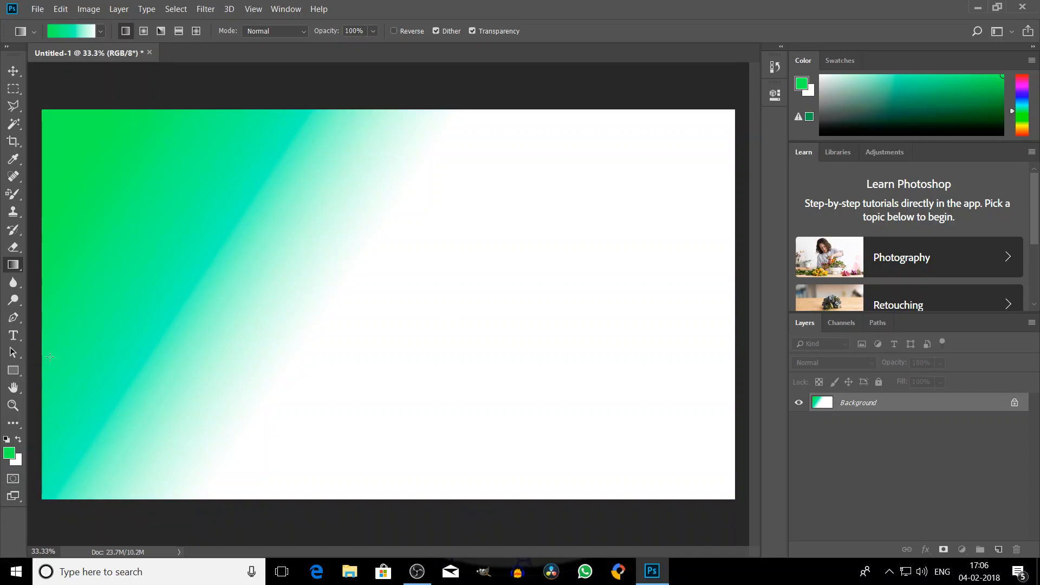
- Lighten the teal band of the gradient with freehand Dodge strokes, size 65, Midtones range, 50% exposure
left_click(21, 309)
mouse_move(203, 313)
left_mouse_down()
mouse_move(216, 287)
mouse_move(206, 242)
mouse_move(166, 325)
left_mouse_up()
mouse_move(219, 279)
left_mouse_down()
mouse_move(262, 202)
mouse_move(218, 325)
mouse_move(278, 197)
mouse_move(336, 117)
left_mouse_up()
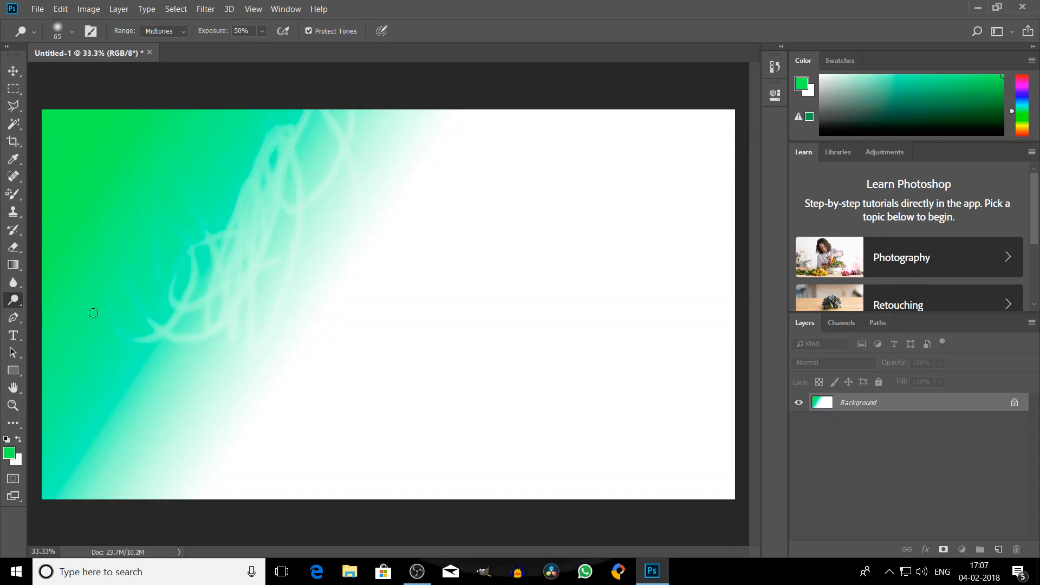
- Draw a large horizontal text box across the middle of the canvas with the Type tool
left_click(13, 336)
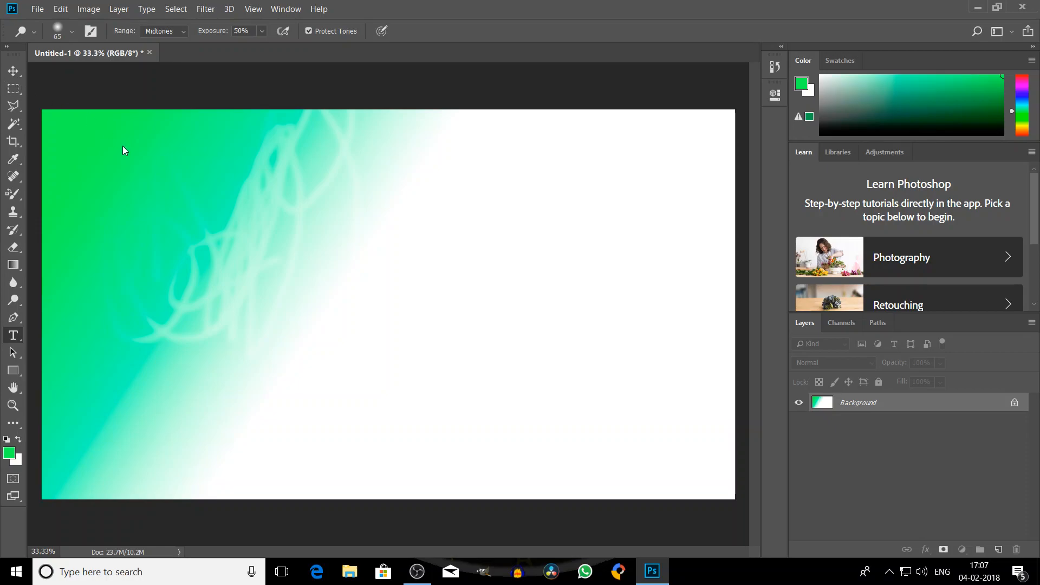
left_click(16, 93)
left_click(13, 335)
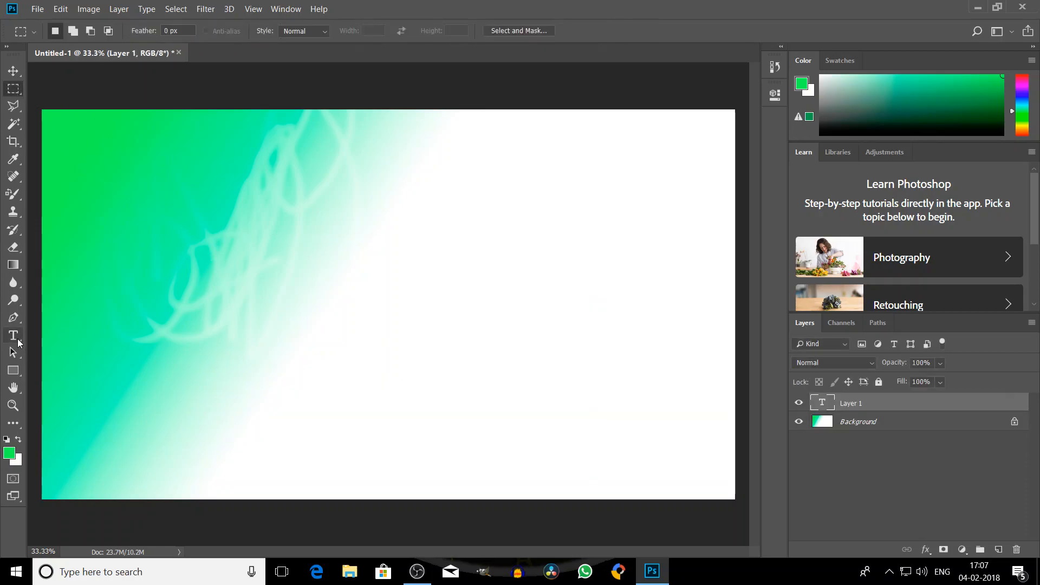
left_click_drag(125, 170, 660, 387)
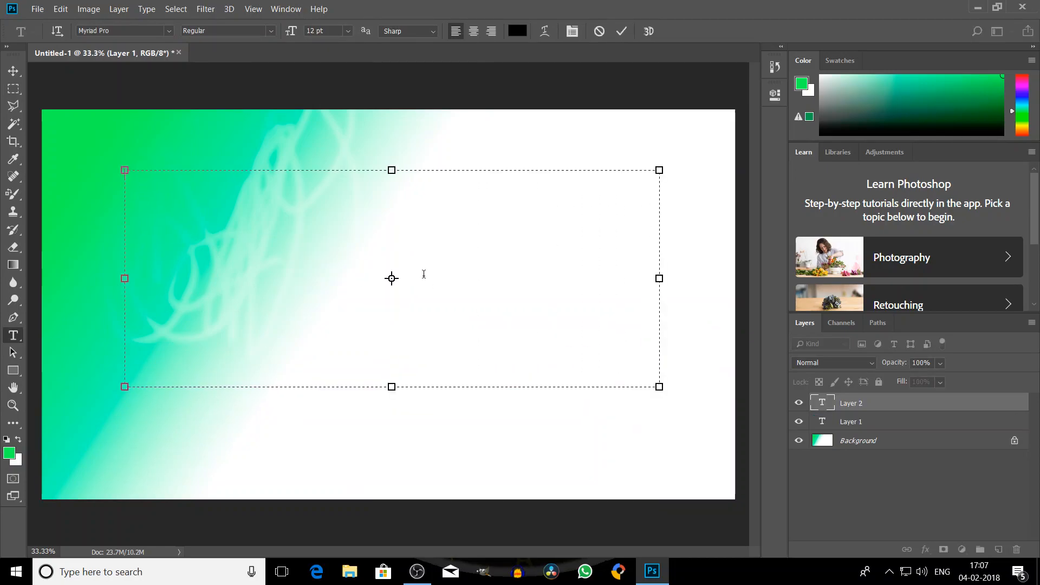
- Enter a short self-introduction with a first name in the text box and set the text size to 80 pt
left_click(147, 31)
left_click(169, 32)
left_click(169, 31)
key("ctrl+a")
left_click(310, 31)
key("BackSpace")
type("80")
key("Return")
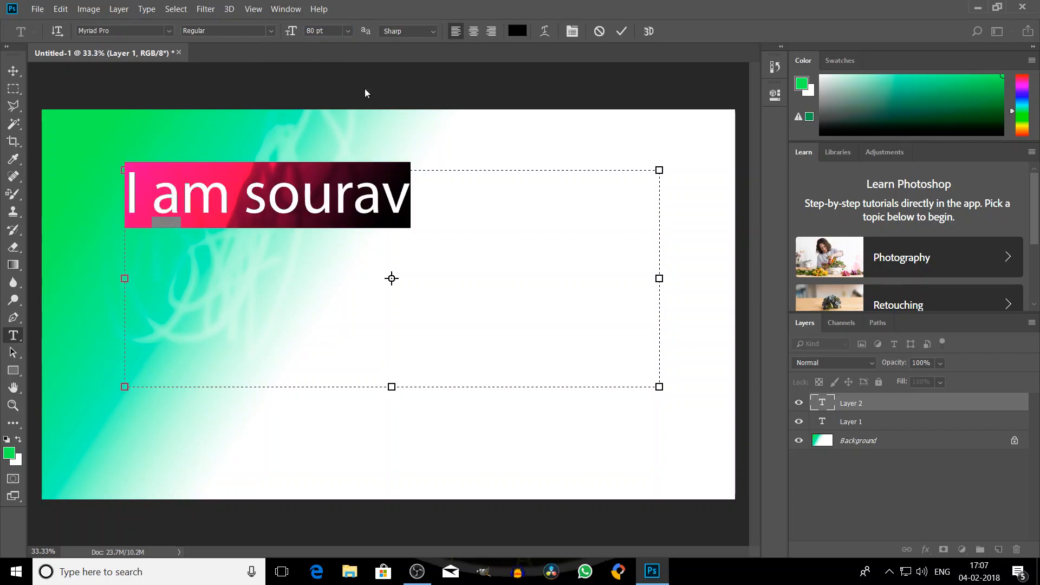
- Capitalise the first letter of the name in the introduction text
left_click(397, 187)
left_click_drag(425, 206, 131, 209)
left_click(411, 217)
left_click(261, 203)
key("BackSpace")
type("S")
key("End")
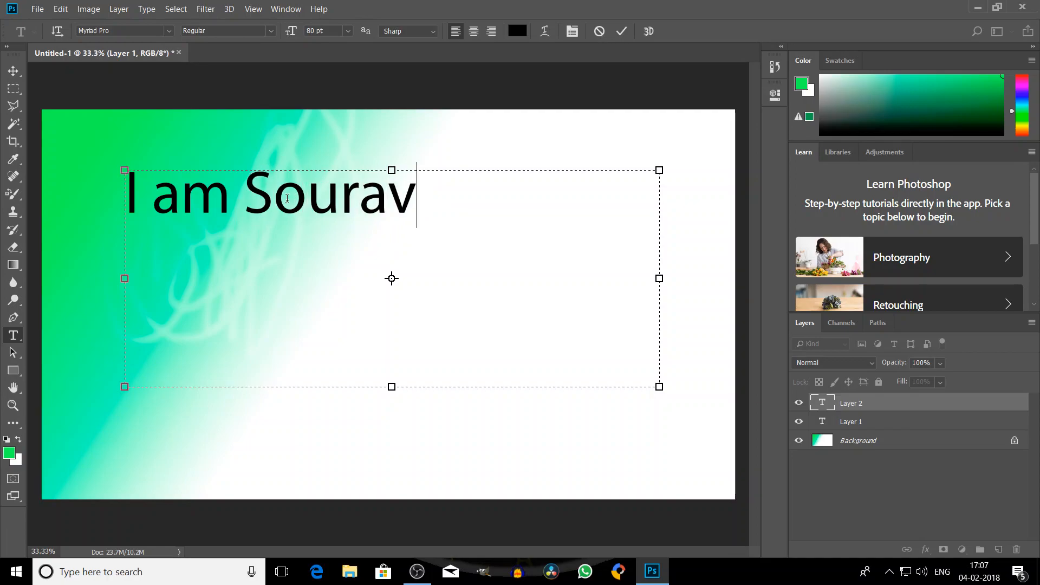
- Replace the whole introduction in the text box with "Trial Text"
left_click_drag(417, 195, 83, 196)
key("BackSpace")
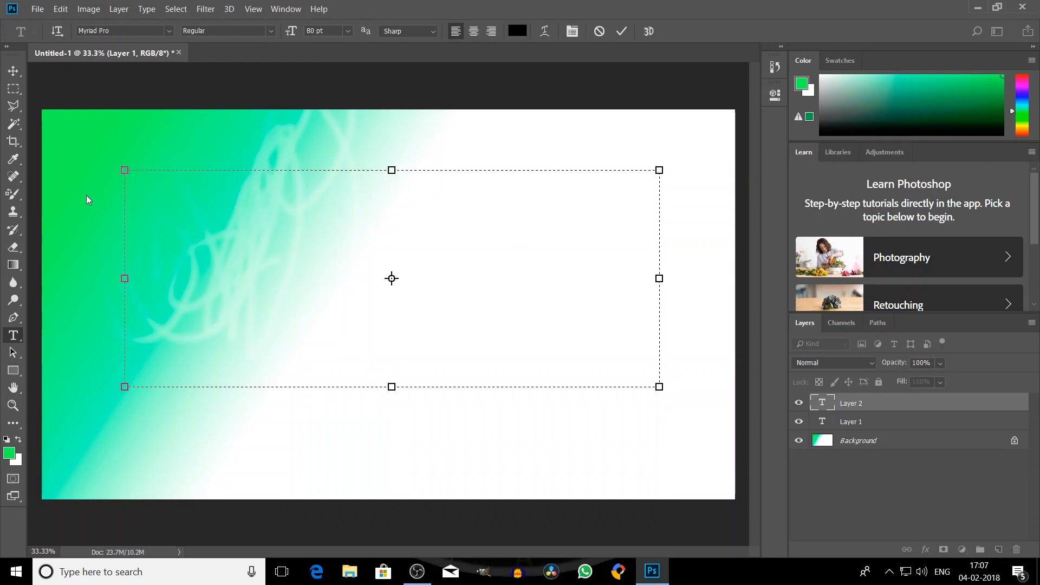
type("Tri")
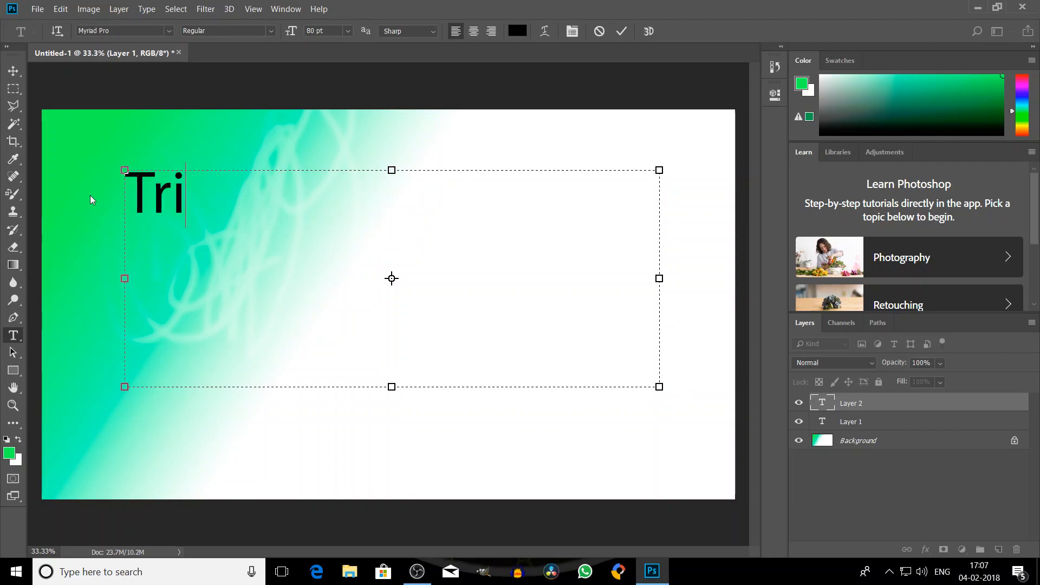
type("al Text")
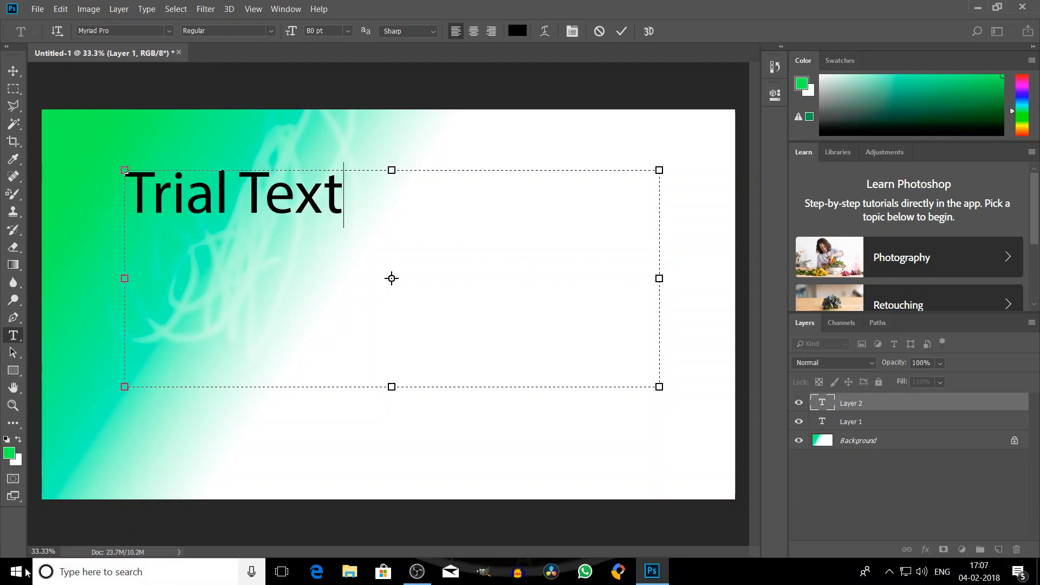
- Commit the text and try sweeping a selection frame over the area below it with the Path Selection tool
left_click(9, 353)
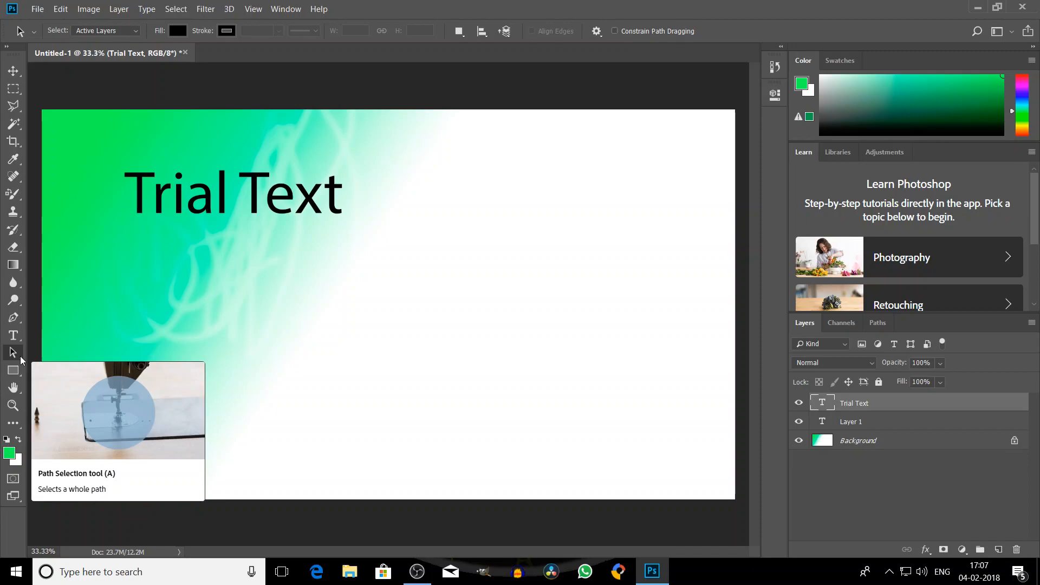
left_click_drag(178, 404, 349, 273)
right_click(201, 389)
left_click(497, 290)
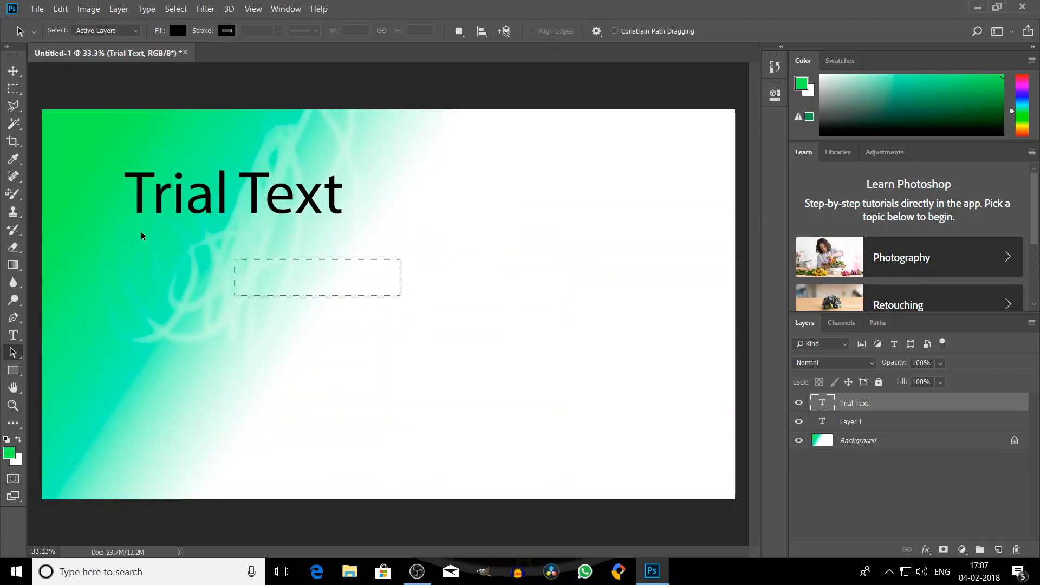
- Draw a green rectangle about 2169 × 733 px below the text with the Rectangle tool
left_click(15, 371)
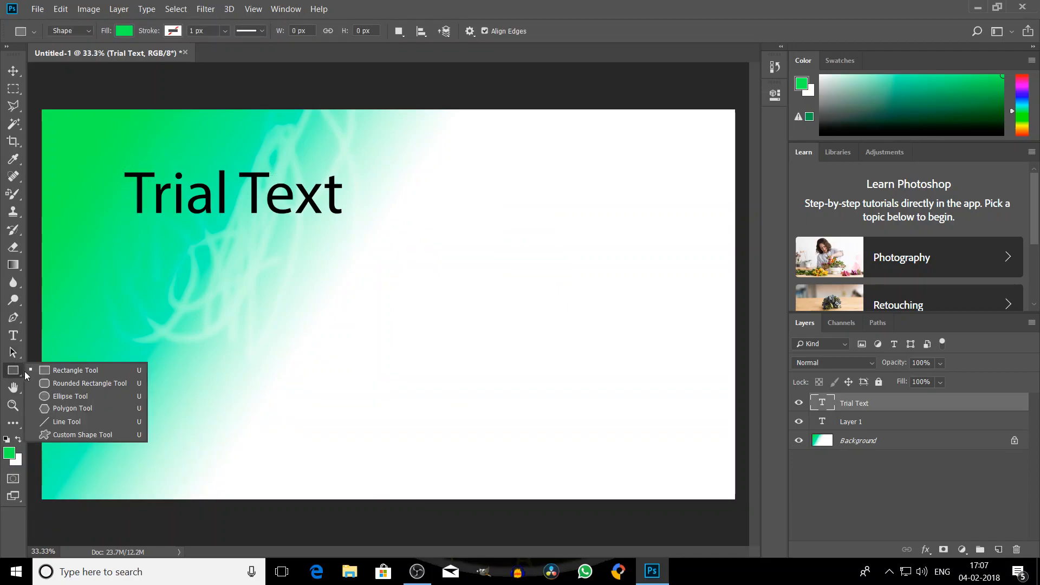
left_click(75, 370)
left_click_drag(137, 292, 529, 424)
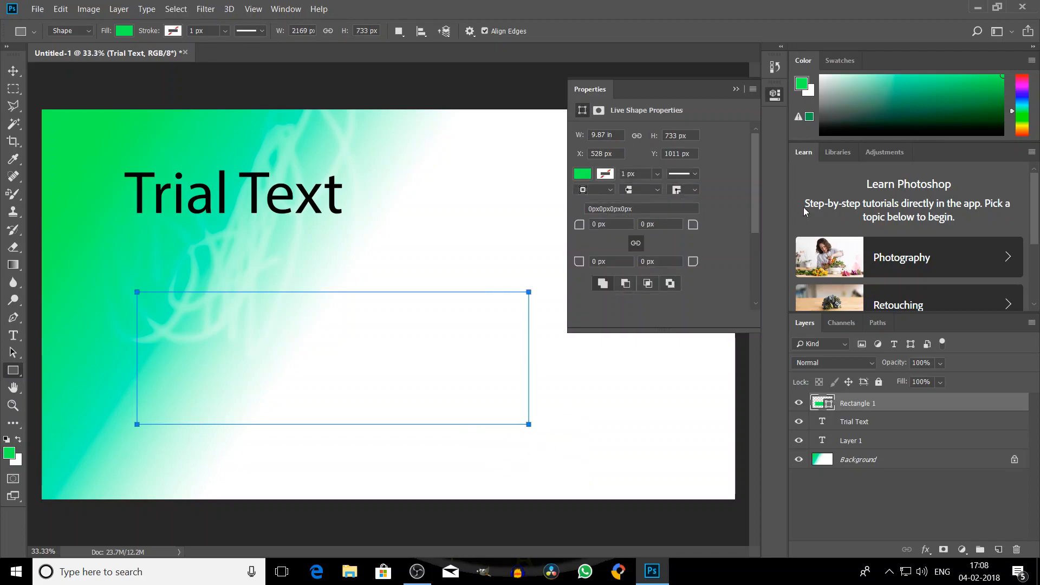
- Scatter more green rectangles of varied sizes around the first one, partly covering the text
mouse_move(362, 381)
left_mouse_down()
mouse_move(518, 367)
mouse_move(309, 277)
left_mouse_up()
left_click_drag(394, 217, 489, 258)
mouse_move(449, 156)
left_mouse_down()
mouse_move(151, 260)
mouse_move(260, 262)
left_mouse_up()
left_click_drag(135, 239, 257, 337)
left_click_drag(107, 323, 445, 456)
left_click_drag(501, 417, 724, 472)
left_click_drag(666, 443, 541, 361)
left_click_drag(466, 262, 444, 143)
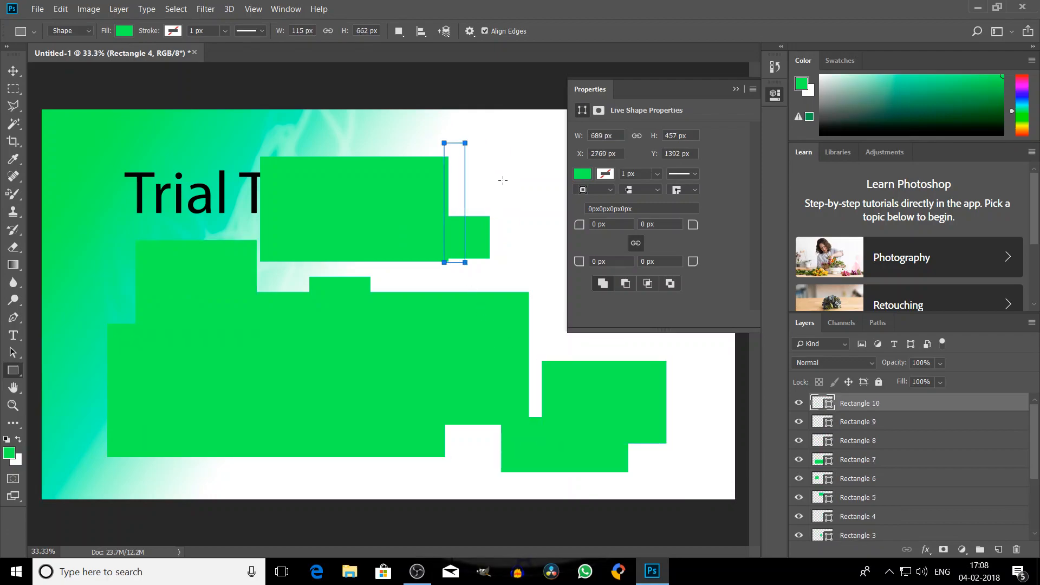
left_click_drag(521, 201, 572, 283)
- Draw several green ellipses of varied proportions over the rectangles and text with the Ellipse tool
right_click(13, 371)
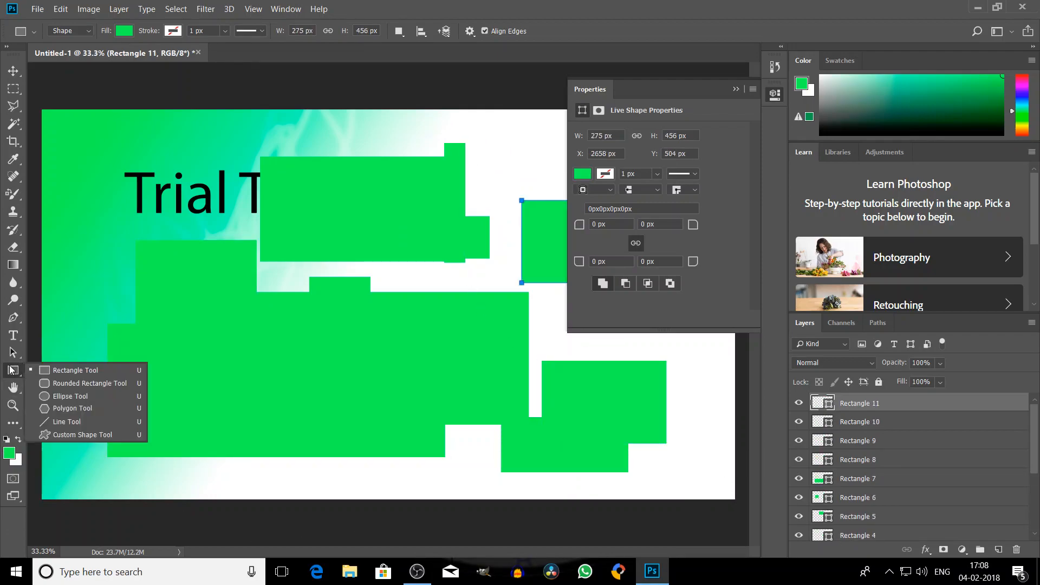
left_click(60, 394)
left_click_drag(236, 296, 390, 394)
left_click_drag(374, 236, 418, 350)
left_click_drag(461, 239, 561, 344)
mouse_move(500, 141)
left_mouse_down()
mouse_move(609, 260)
mouse_move(202, 149)
left_mouse_up()
mouse_move(61, 154)
left_mouse_down()
mouse_move(132, 320)
mouse_move(119, 323)
left_mouse_up()
left_click_drag(176, 180, 322, 217)
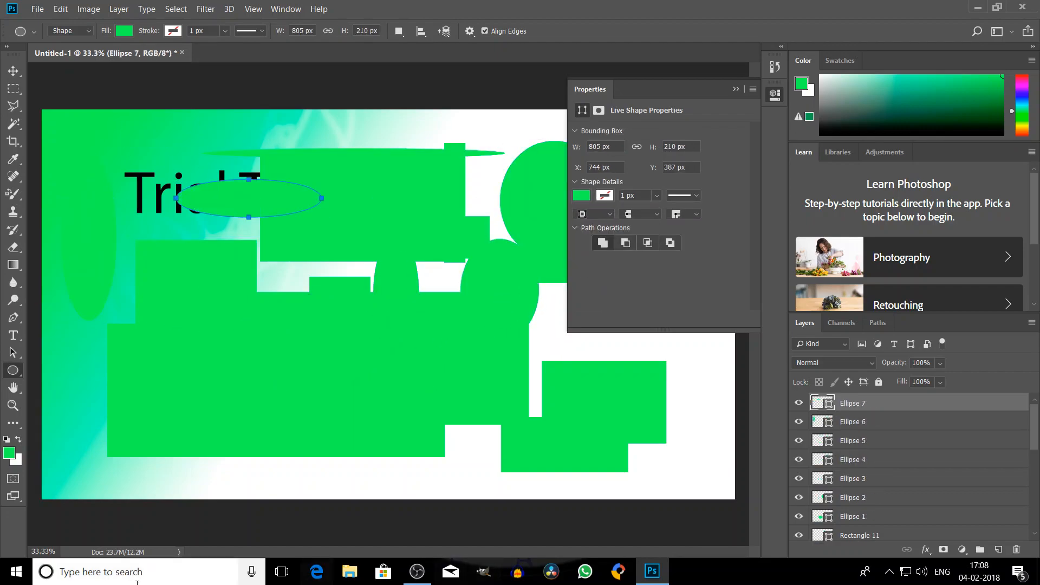
- Try the Hand tool, and magnify the shapes near the text to 300% with the Zoom tool
left_click(13, 387)
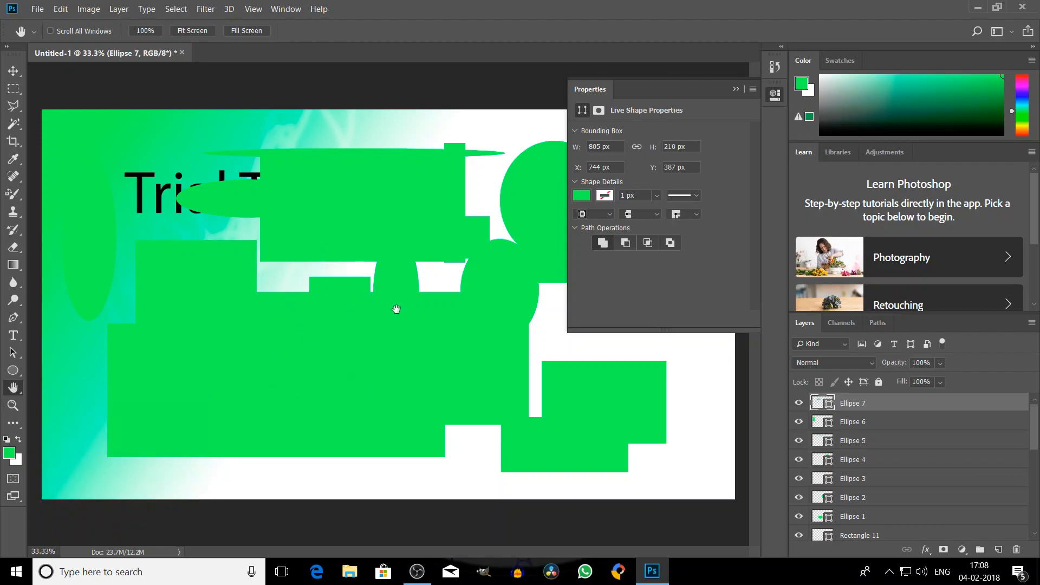
right_click(8, 393)
left_click(9, 407)
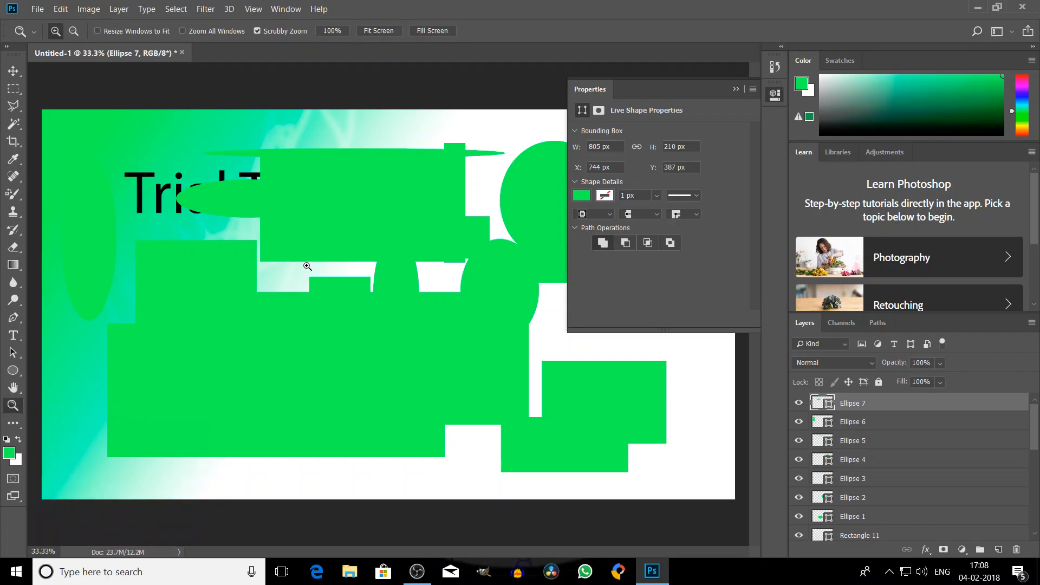
left_click(284, 324)
left_click(285, 324)
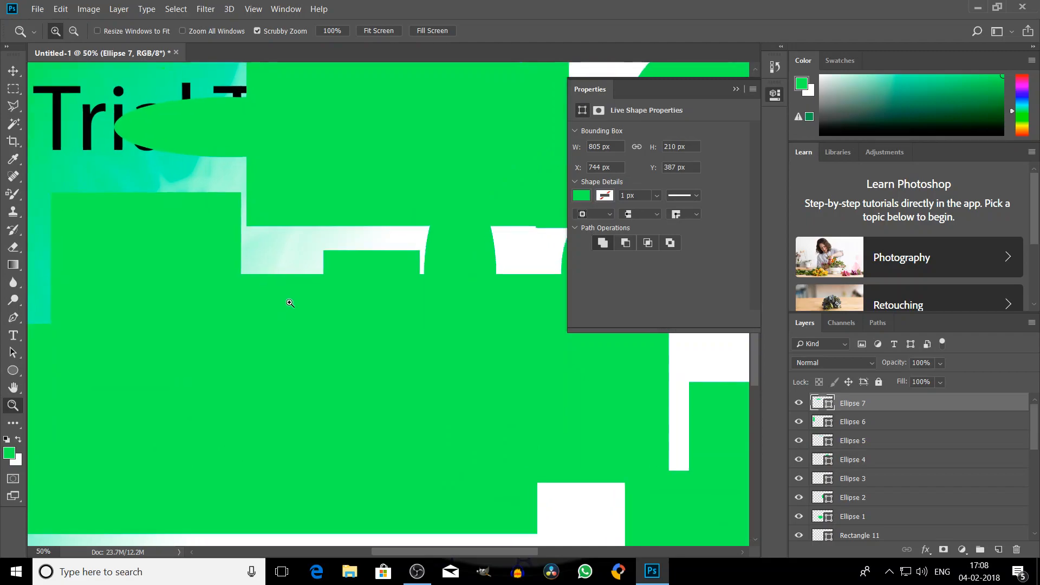
left_click(188, 112)
left_click(94, 98)
left_click(93, 113)
scroll(120, 252, "down", 8)
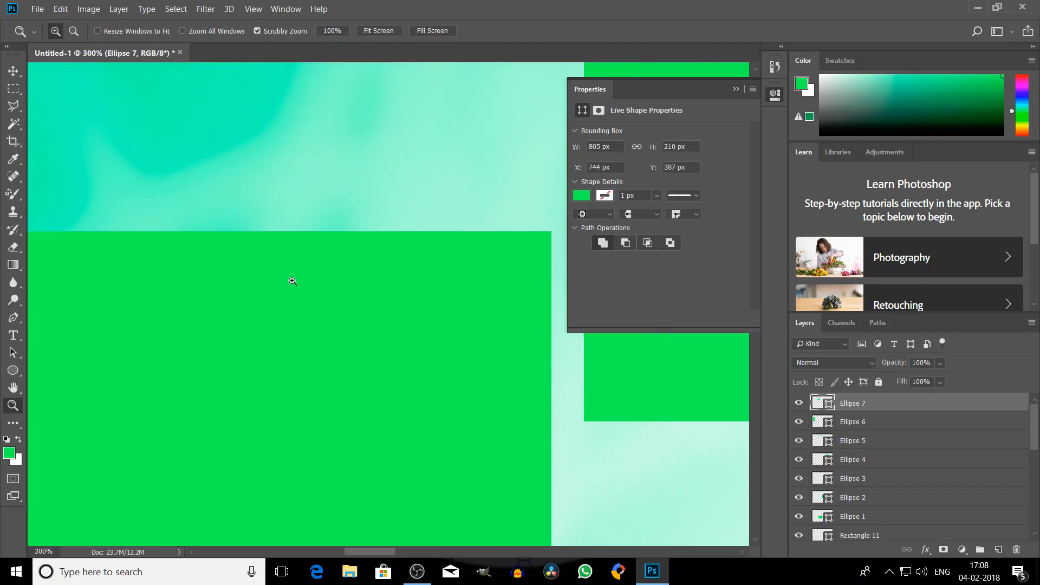
- Bring the magnified view back to 100% and fit the whole canvas on screen
right_click(291, 285)
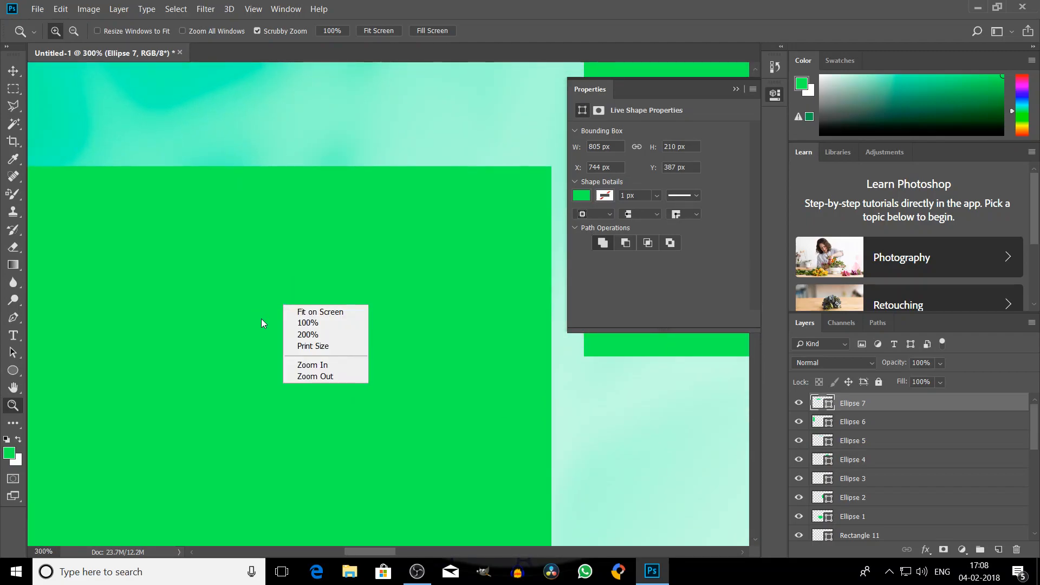
left_click(316, 303)
right_click(311, 345)
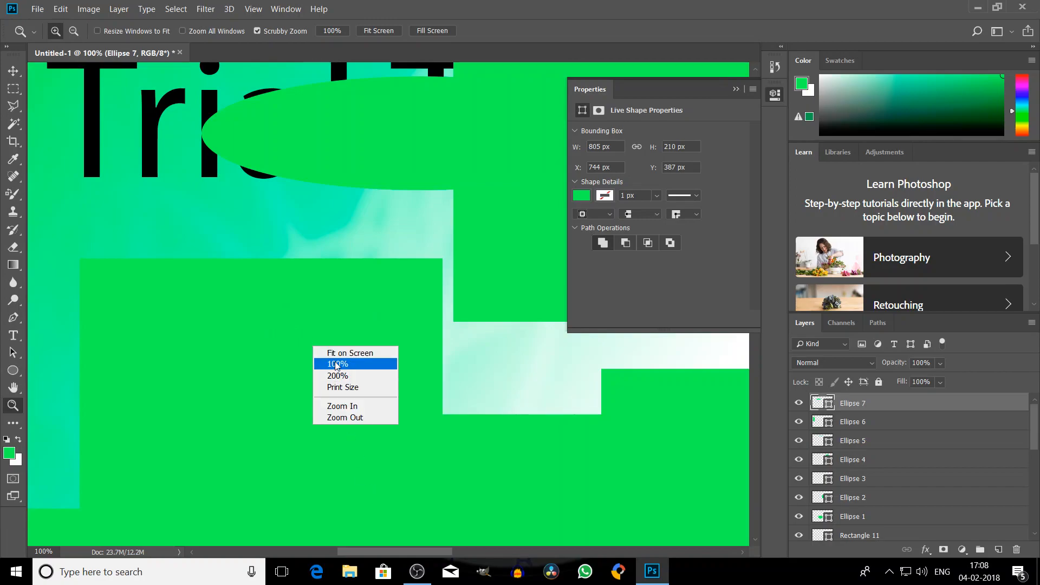
left_click(325, 366)
right_click(337, 362)
left_click(345, 372)
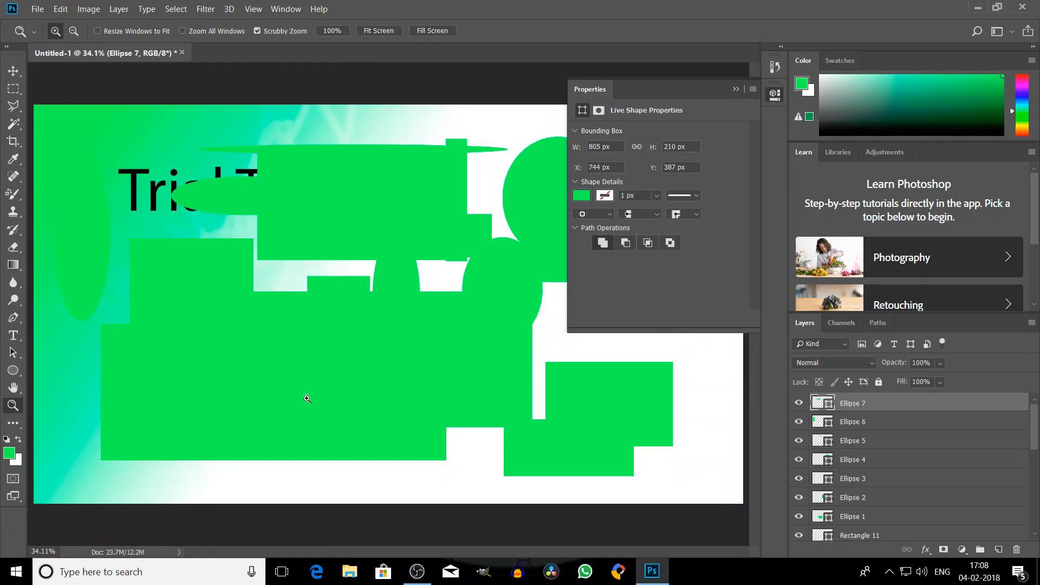
- Magnify the upper middle of the canvas to 50% and collapse the shape properties
left_click(471, 102)
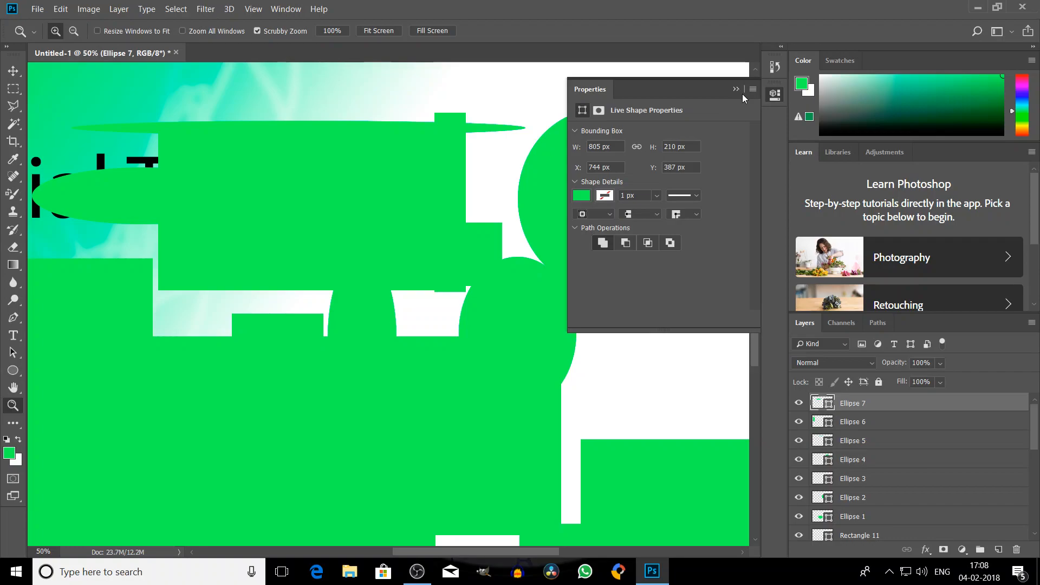
left_click(736, 90)
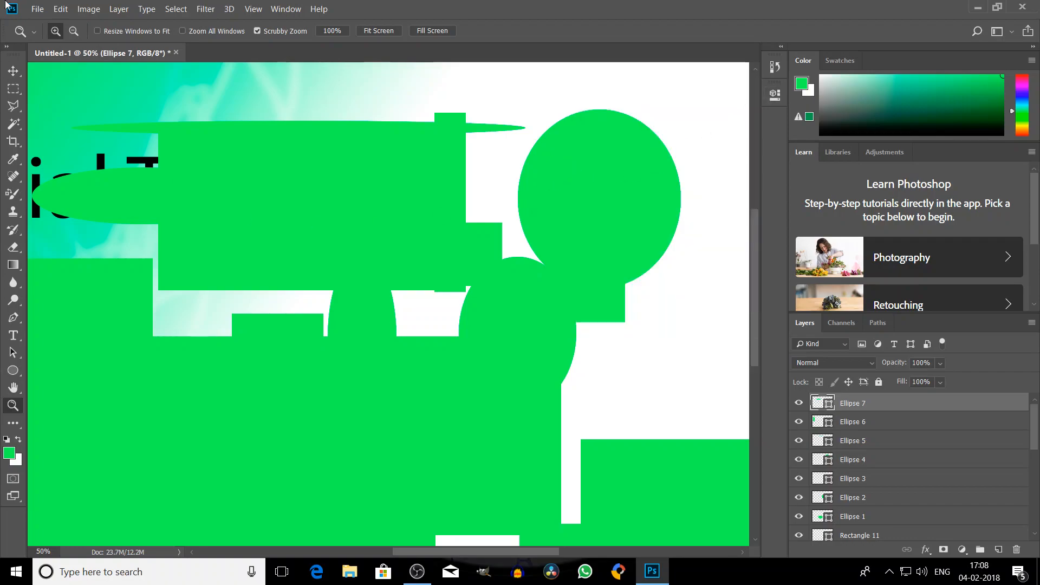
- Look over the file commands and bring up the Open As dialog
left_click(44, 10)
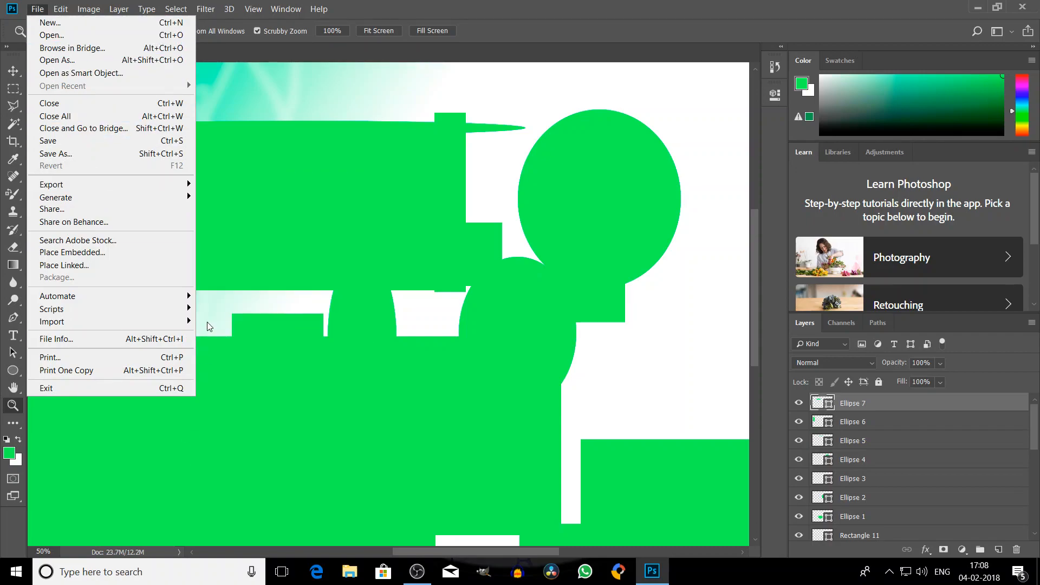
mouse_move(165, 325)
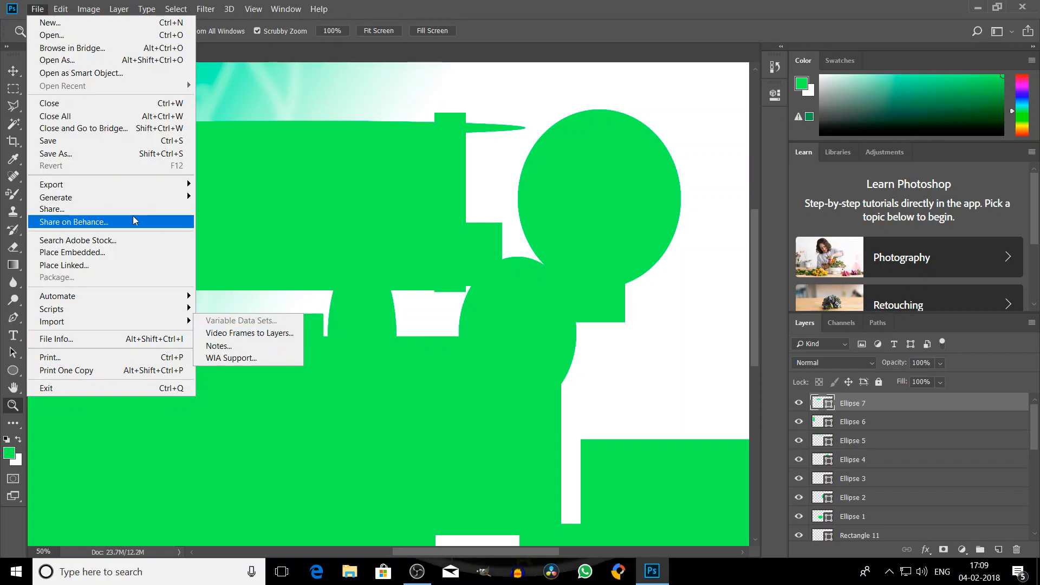
left_click(89, 64)
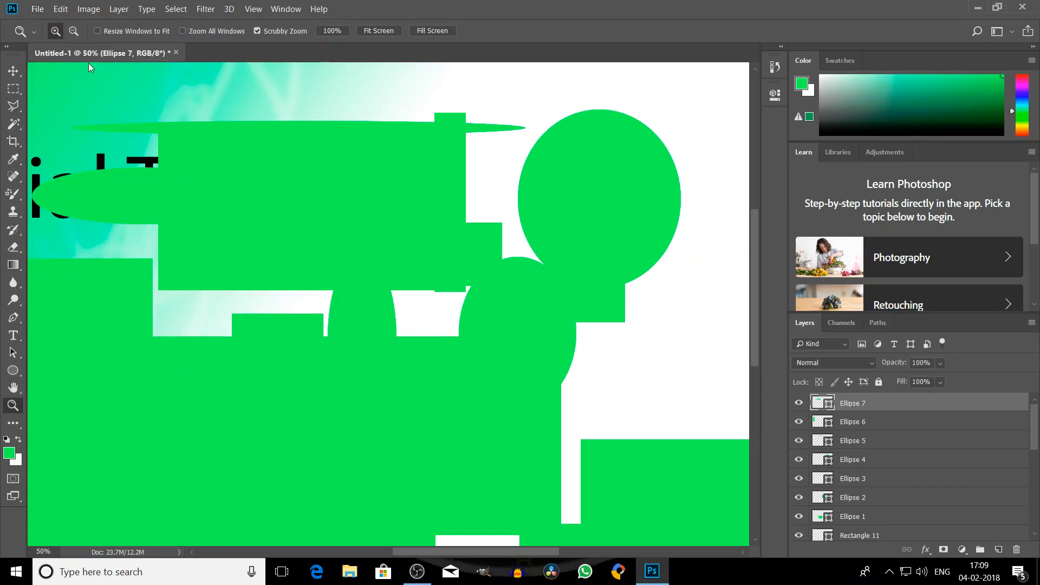
scroll(29, 202, "down", 1)
scroll(28, 202, "down", 2)
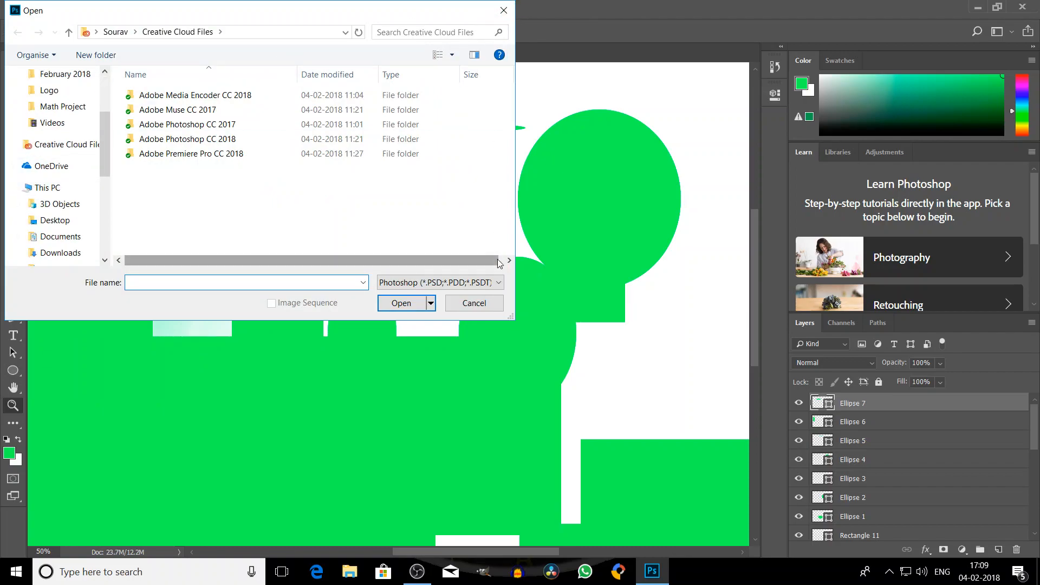
- Review the file formats that can be opened and choose Collada (*.DAE)
left_click(465, 282)
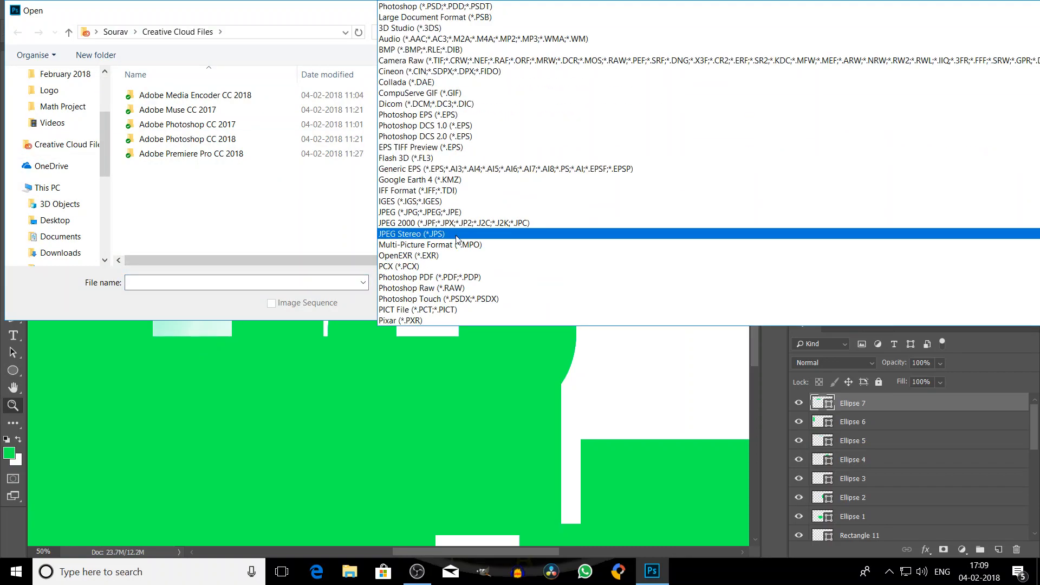
scroll(457, 238, "down", 3)
scroll(455, 239, "up", 3)
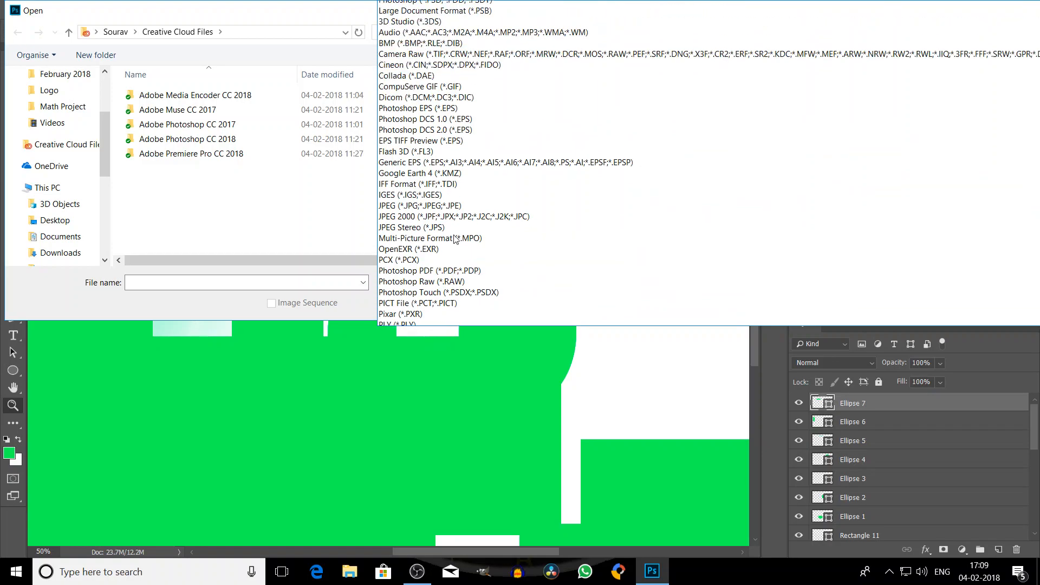
scroll(456, 75, "down", 2)
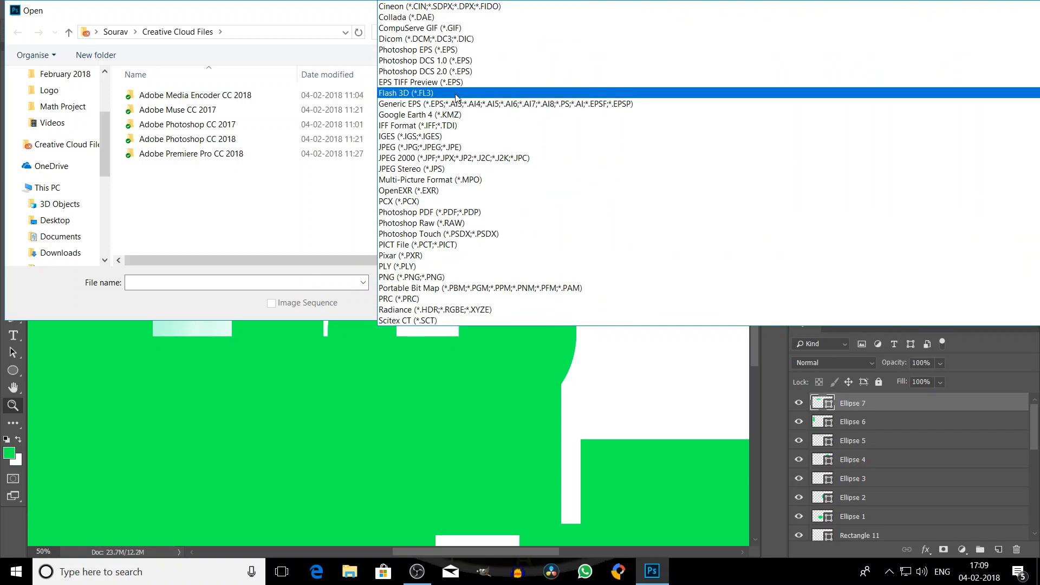
scroll(452, 236, "down", 2)
scroll(451, 239, "down", 1)
scroll(459, 220, "up", 5)
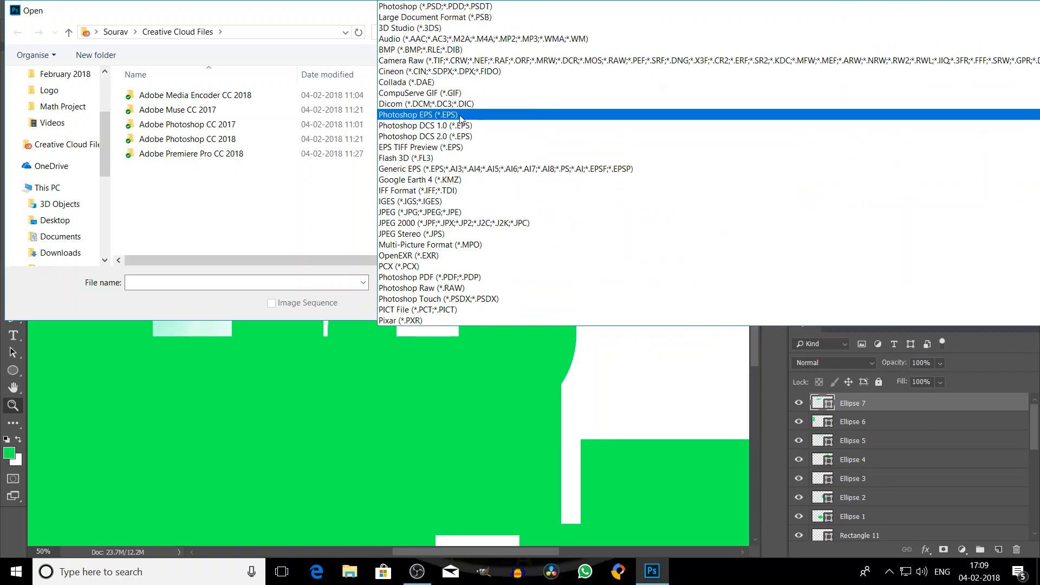
left_click(442, 82)
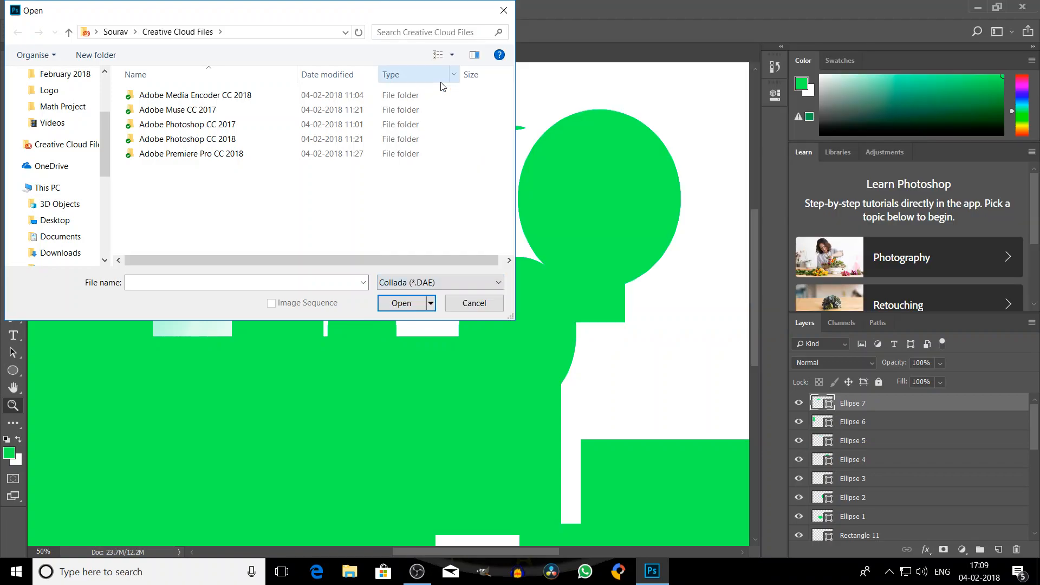
- Browse the FIRECUDA 1 (E:) drive to the Game making files folder under game programming > Industry
scroll(40, 222, "down", 1)
scroll(41, 222, "down", 2)
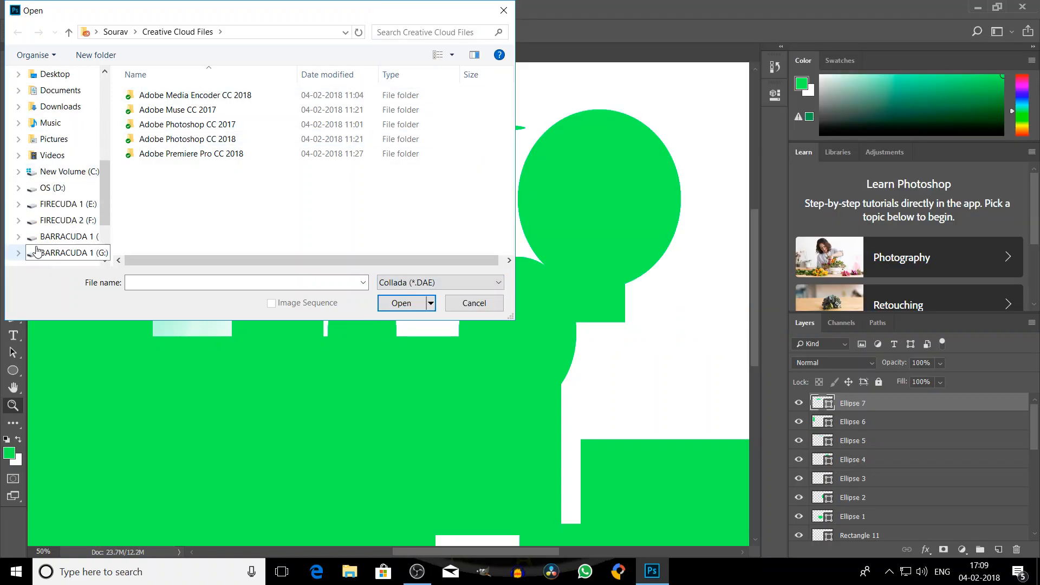
left_click(86, 211)
scroll(193, 108, "down", 5)
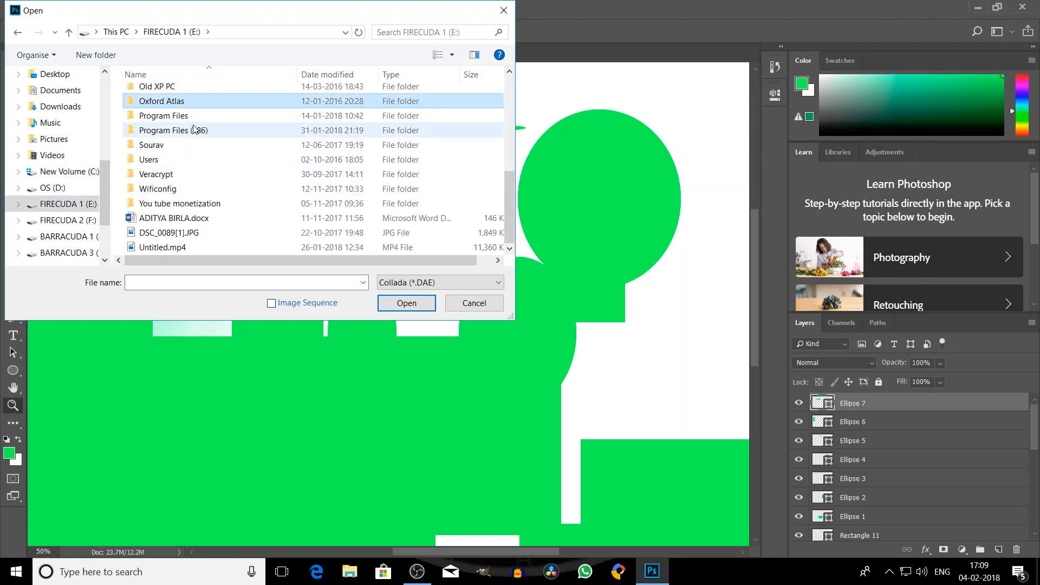
double_click(193, 145)
double_click(192, 97)
double_click(194, 125)
double_click(193, 124)
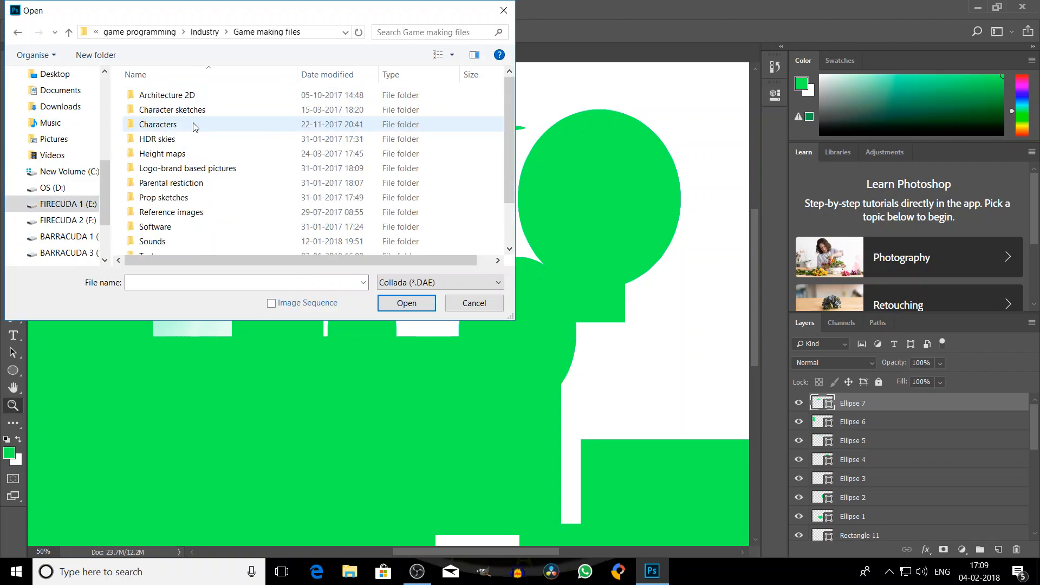
- Look through the subfolders of Game making files for a suitable file to open
key("Down")
key("Down")
key("Down")
key("Down")
key("Down")
key("Down")
key("Down")
key("Down")
key("Down")
key("Down")
key("Down")
key("Down")
key("Down")
key("Down")
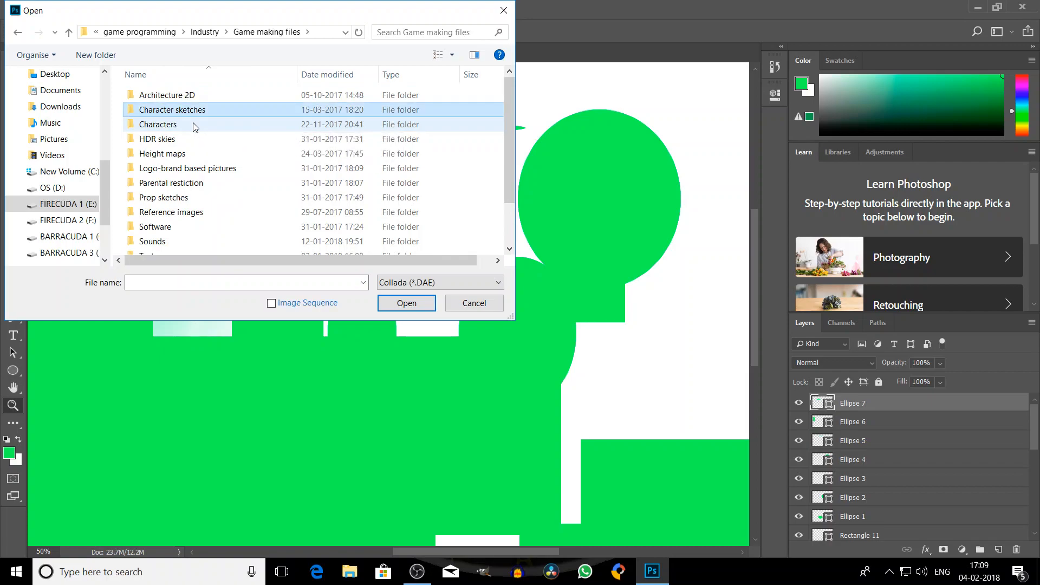
key("Up")
key("Up")
key("Up")
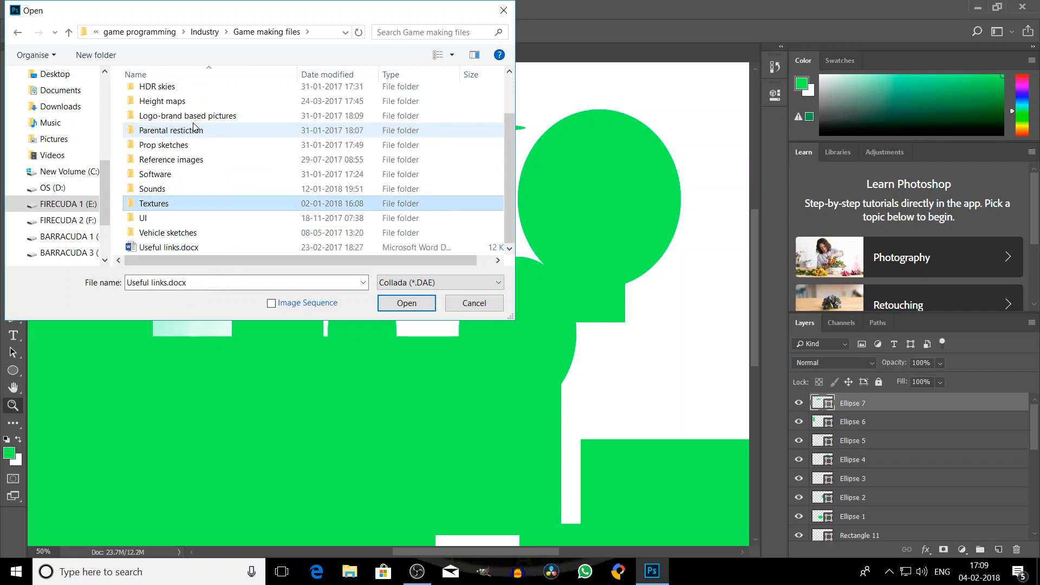
- Switch to the FIRECUDA 2 (F:) drive and open its Game project files folder
scroll(17, 179, "up", 1)
scroll(285, 135, "up", 1)
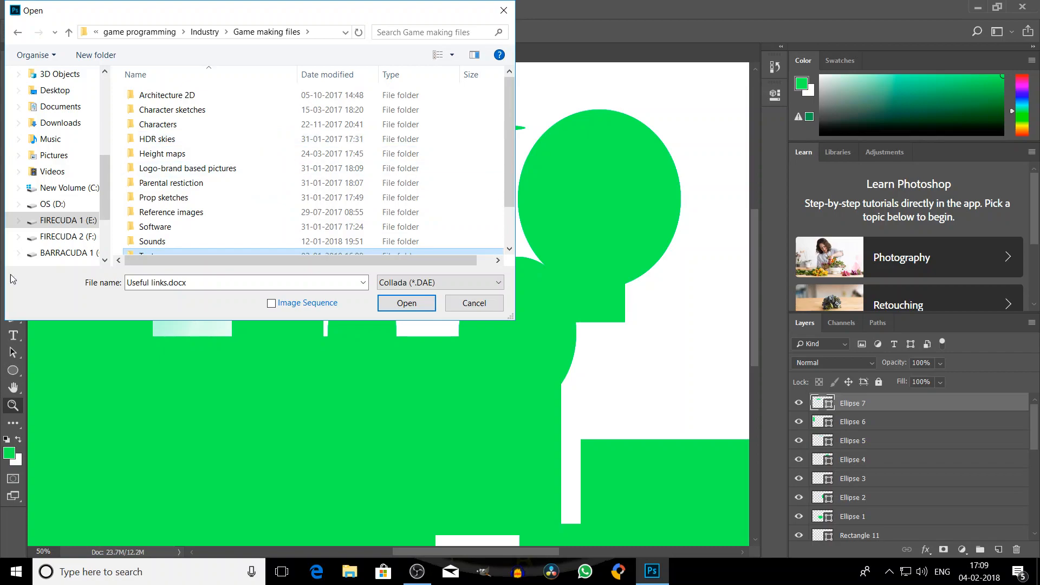
scroll(54, 217, "down", 2)
left_click(69, 155)
scroll(157, 142, "down", 2)
scroll(157, 141, "down", 3)
double_click(201, 99)
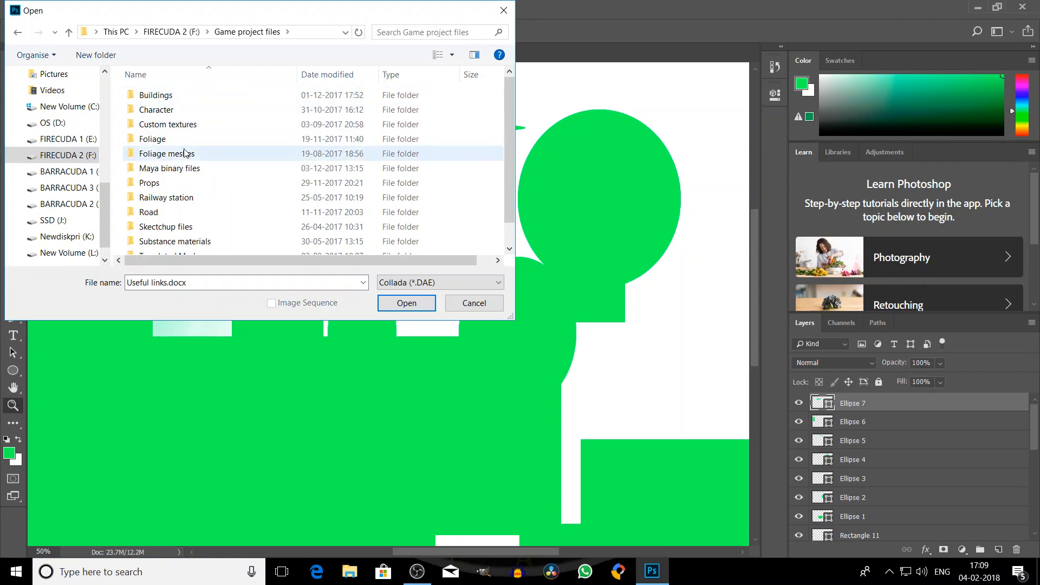
- Open the .dae model from the possessively named Villa folder inside the Buildings folder
double_click(156, 97)
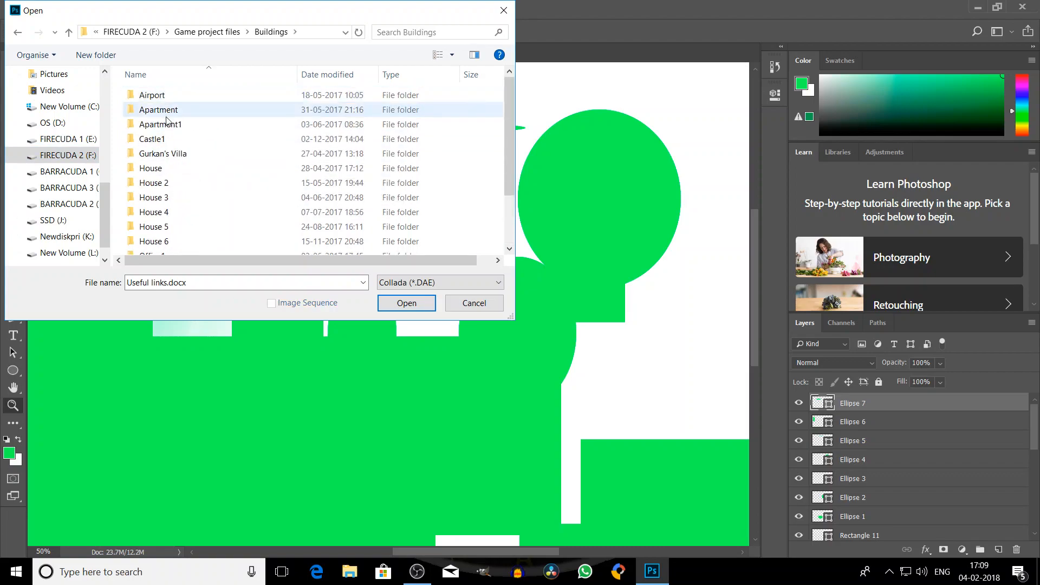
scroll(216, 184, "down", 2)
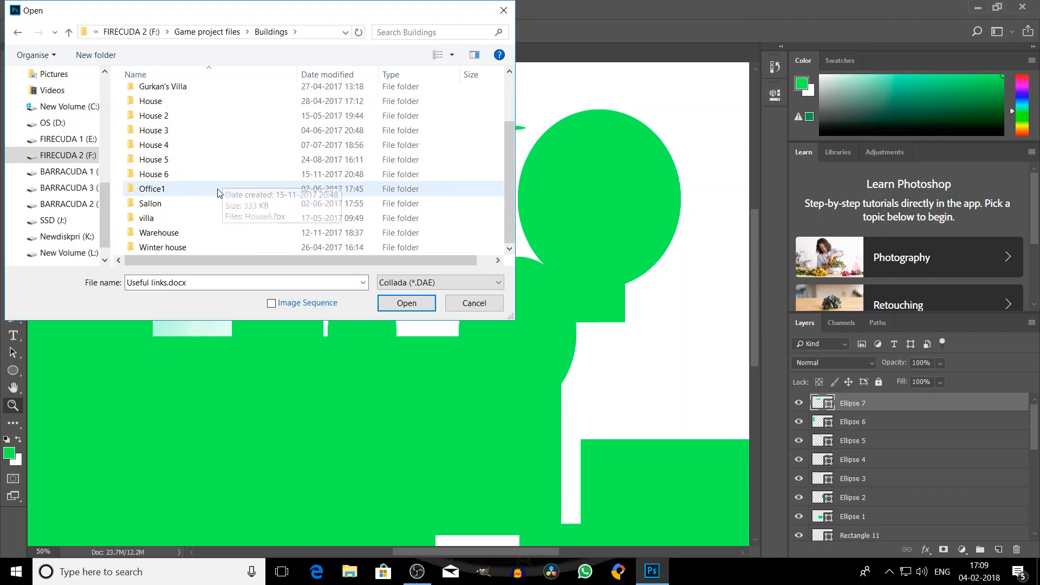
scroll(238, 157, "up", 2)
double_click(176, 151)
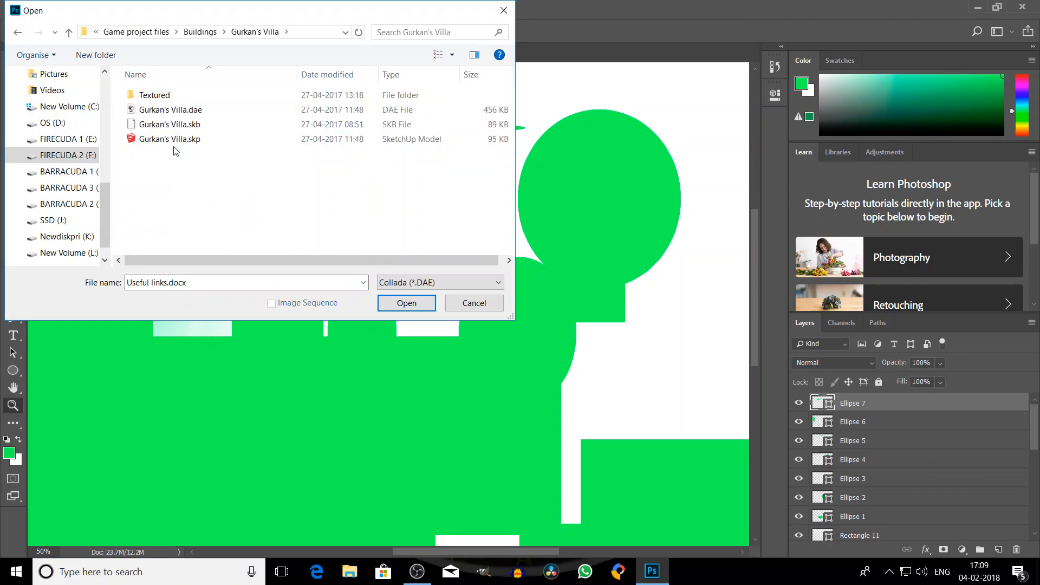
left_click(187, 110)
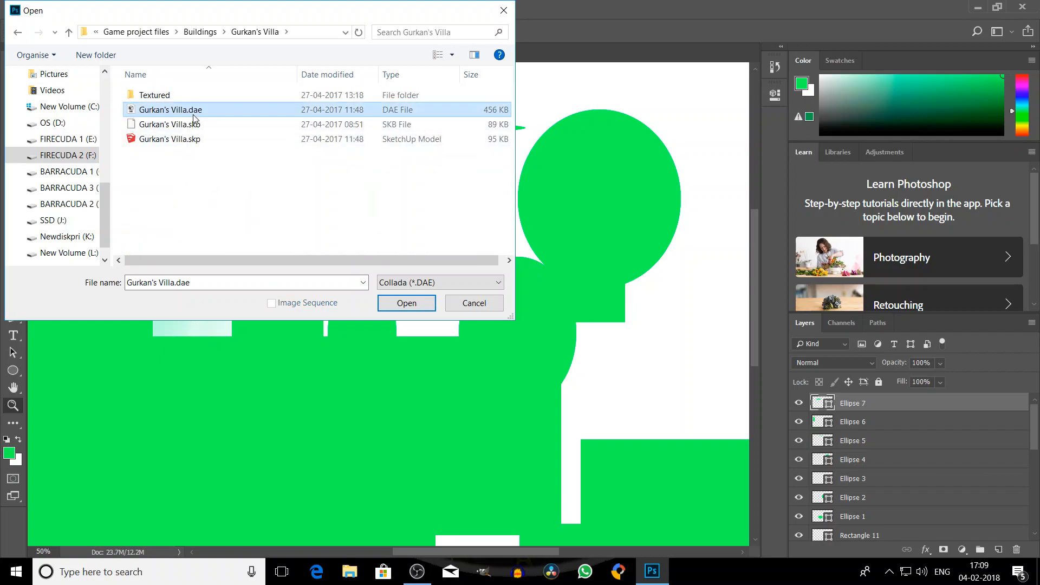
left_click(424, 307)
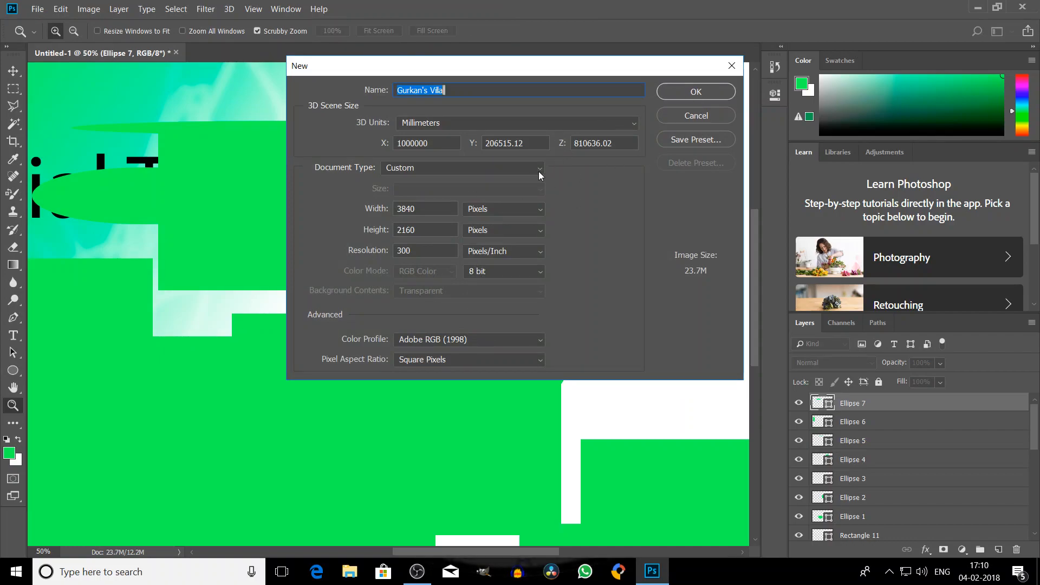
- Accept the new 3D document settings and switch to the 3D workspace, turning off the workspace prompt for future 3D layers
left_click(678, 92)
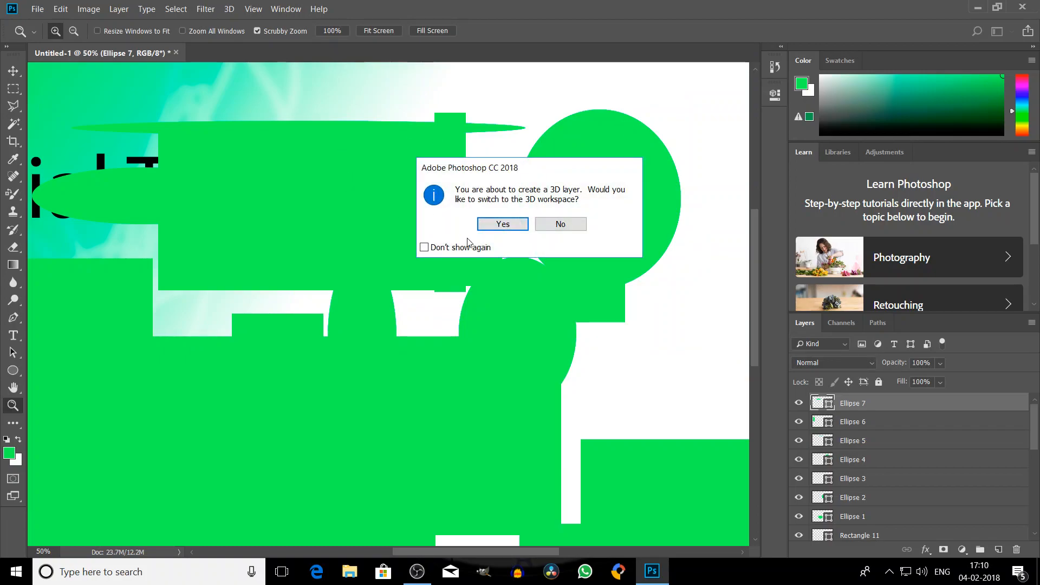
left_click(470, 242)
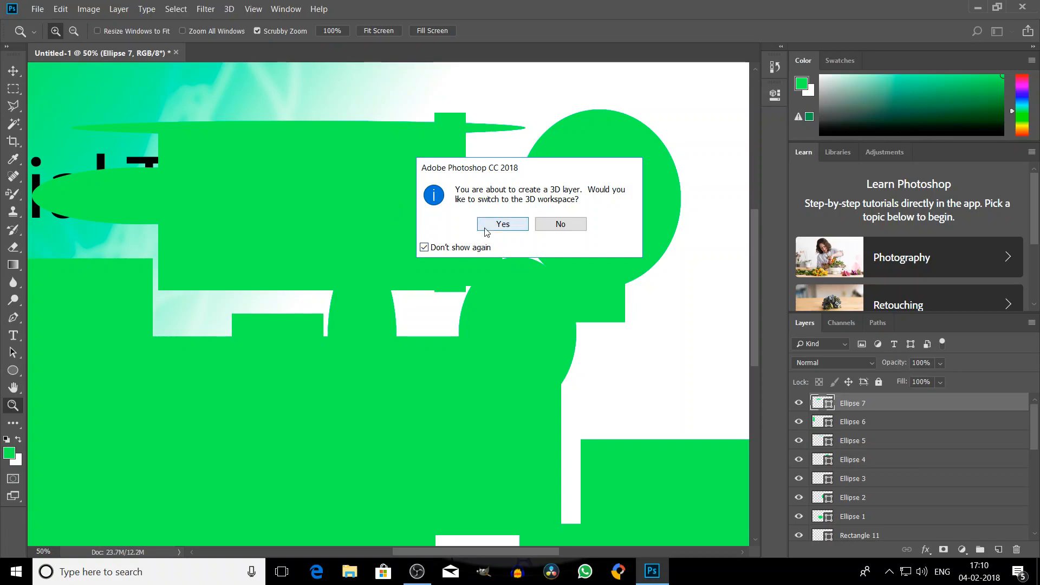
left_click(486, 230)
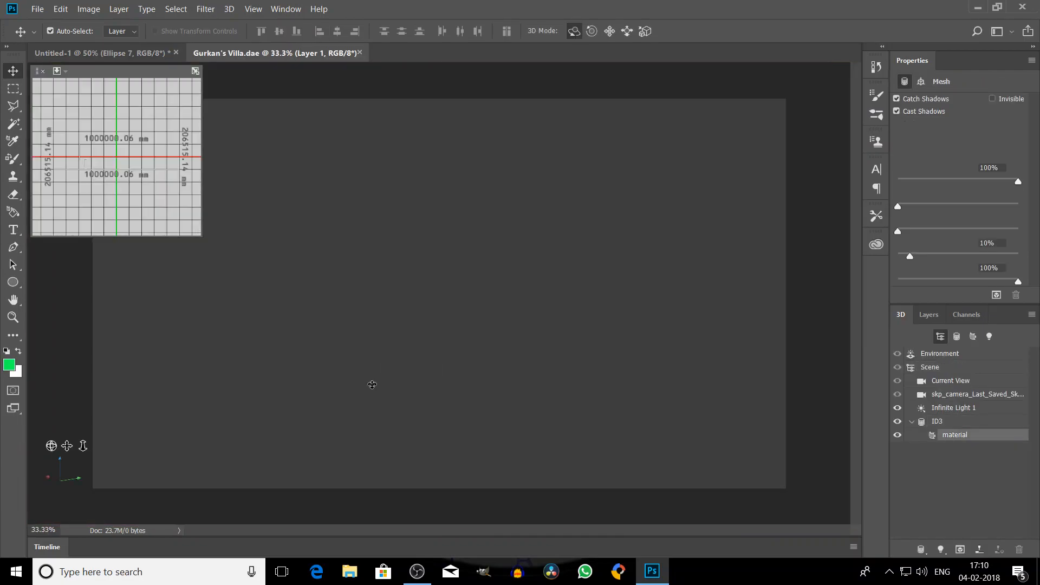
- Pan the model in the secondary 3D view and swap that top view with the main view
left_click_drag(112, 189, 93, 161)
key("ctrl+minus")
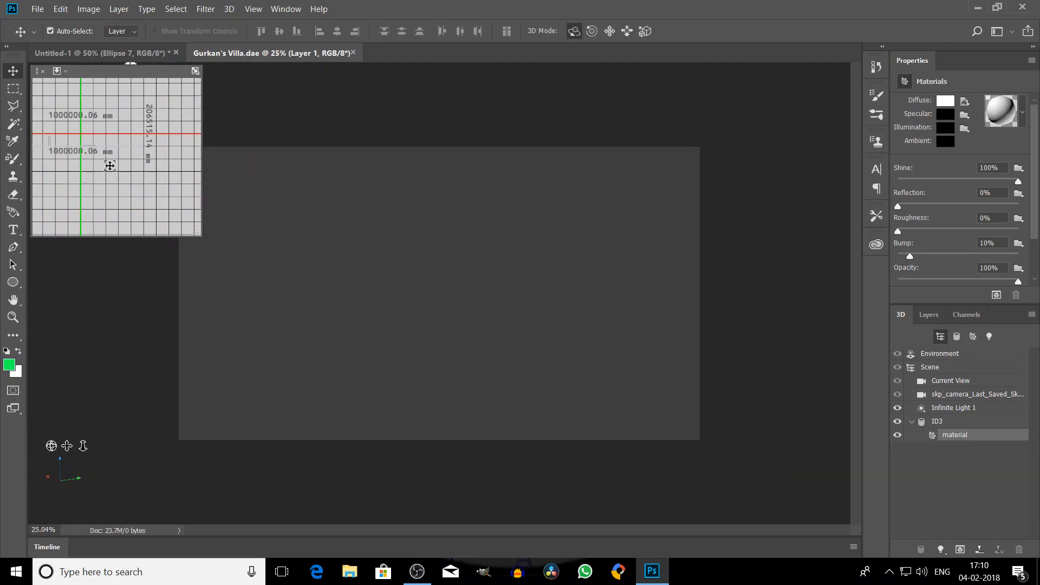
scroll(124, 151, "up", 5)
scroll(126, 159, "down", 6)
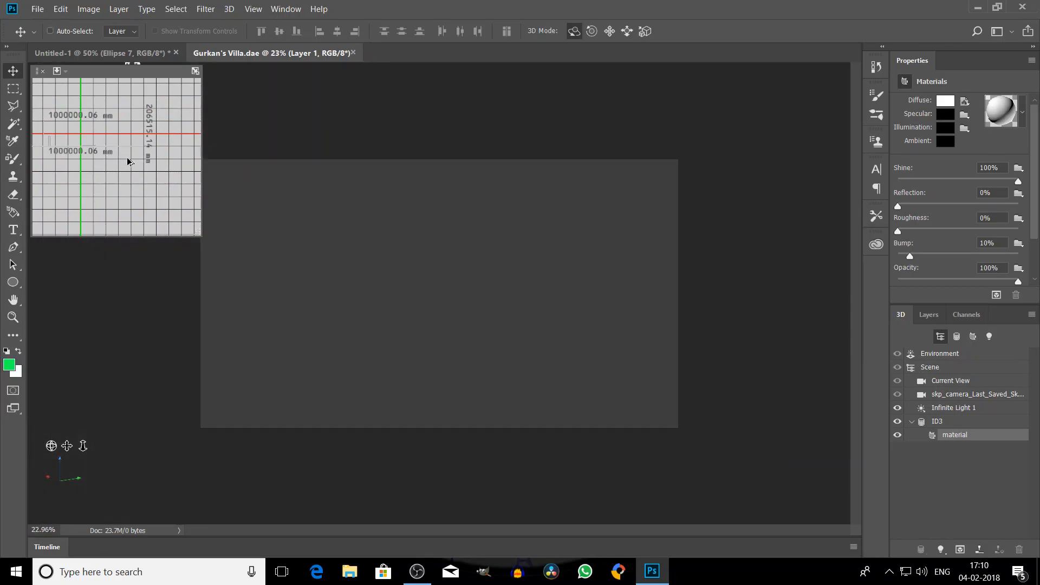
mouse_move(123, 163)
left_mouse_down()
mouse_move(167, 155)
mouse_move(126, 155)
left_mouse_up()
left_click(194, 73)
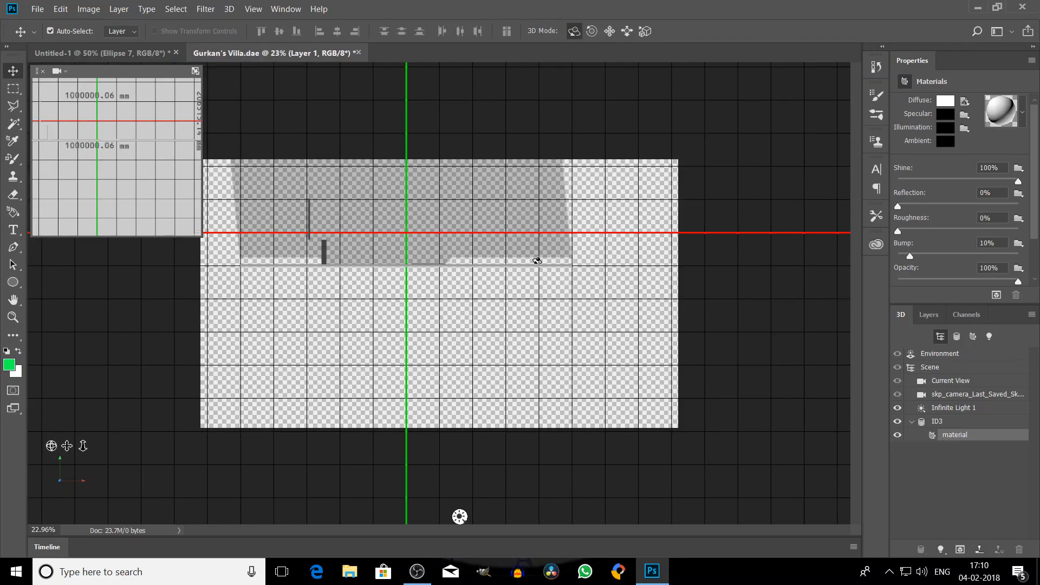
- Inspect the villa mesh's 3D move controls and the layer's scene settings in the top view
left_click(465, 263)
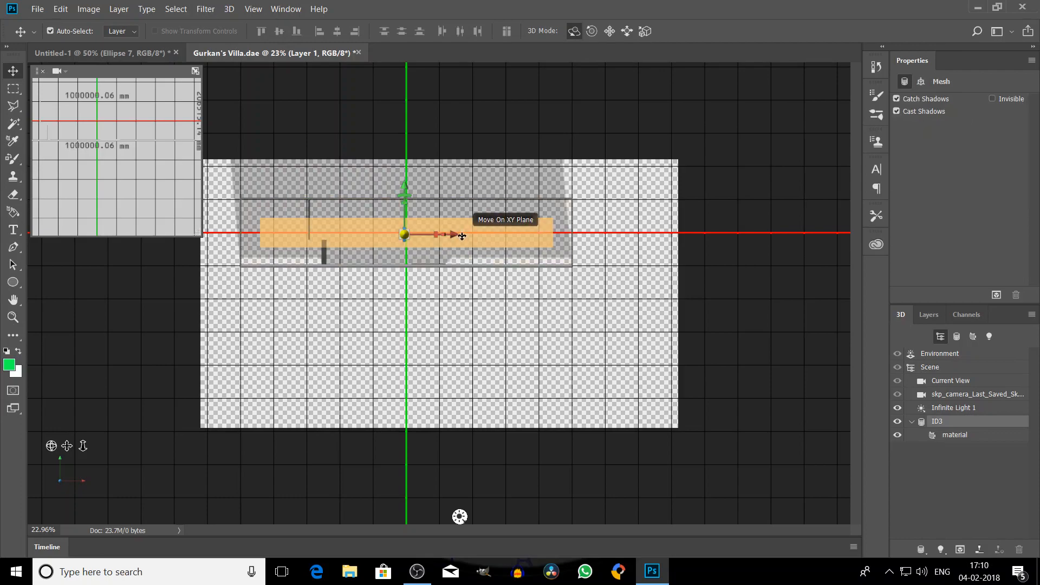
left_click(530, 291)
right_click(531, 297)
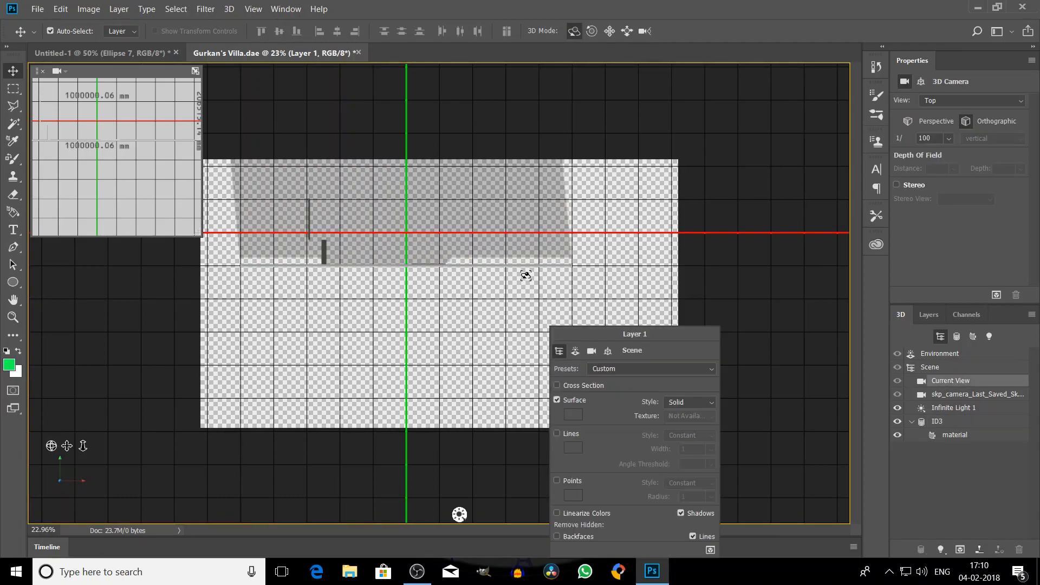
- Dismiss the scene settings and orbit the 3D camera from the top view to a tilted view of the villa's wall
left_click_drag(514, 296, 489, 288)
right_click(490, 325)
right_click(478, 317)
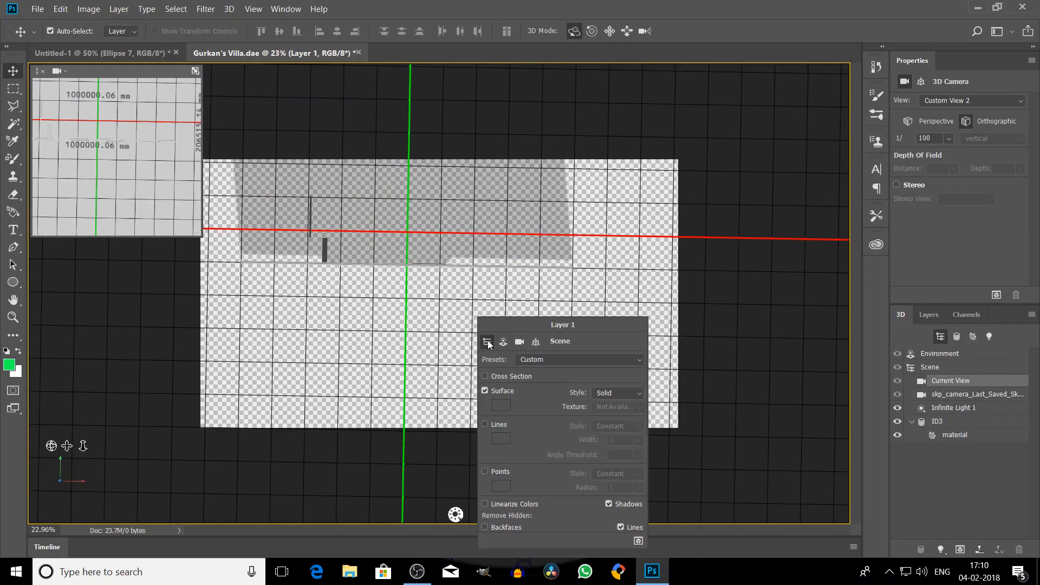
scroll(407, 415, "up", 1)
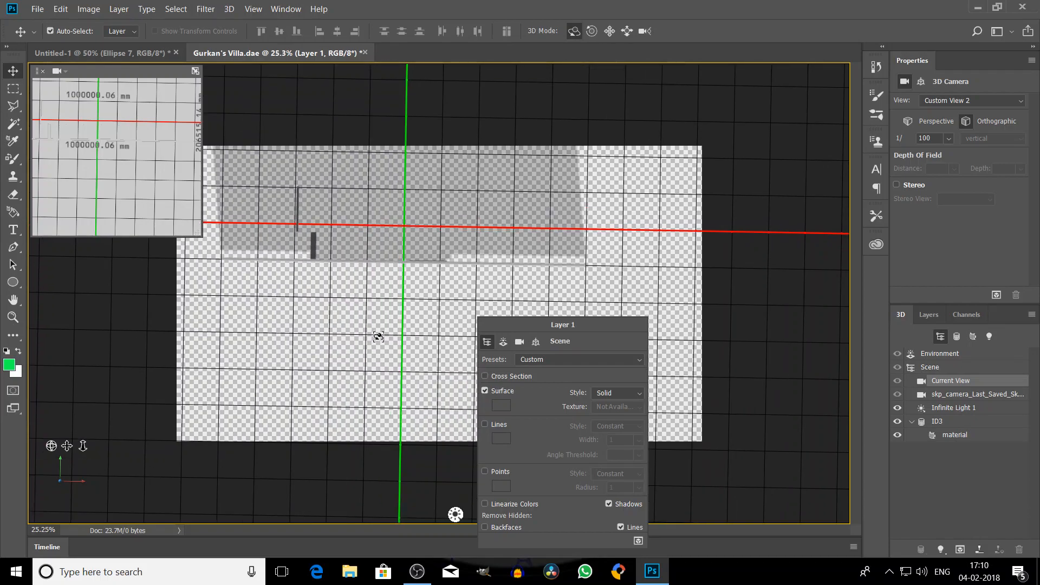
right_click(365, 325)
left_click(554, 367)
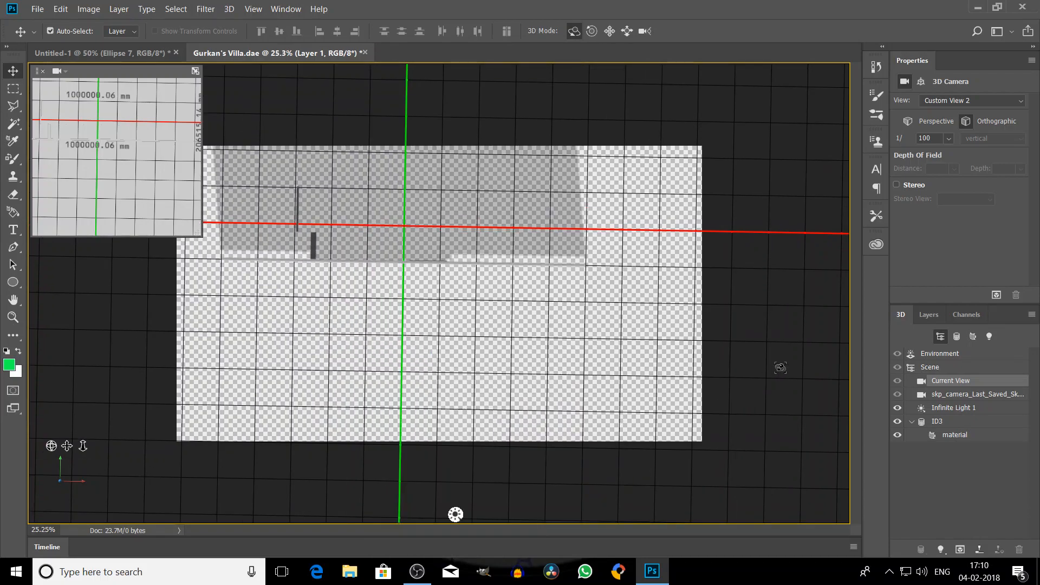
left_click_drag(785, 306, 711, 207)
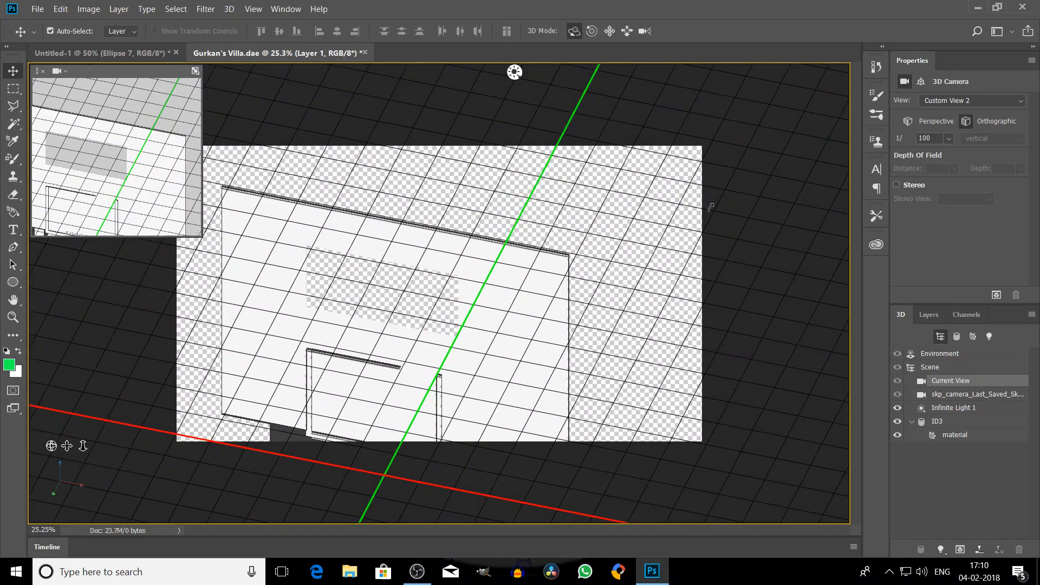